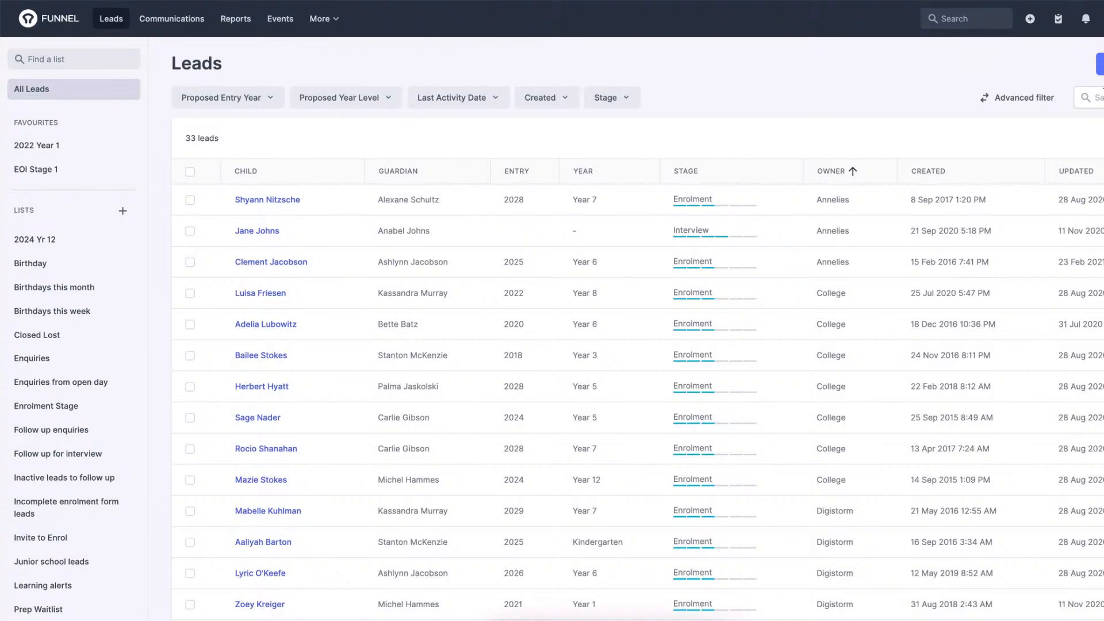
View the Edit Columns options for the leads table and close them without saving.
click(1099, 97)
click(1103, 64)
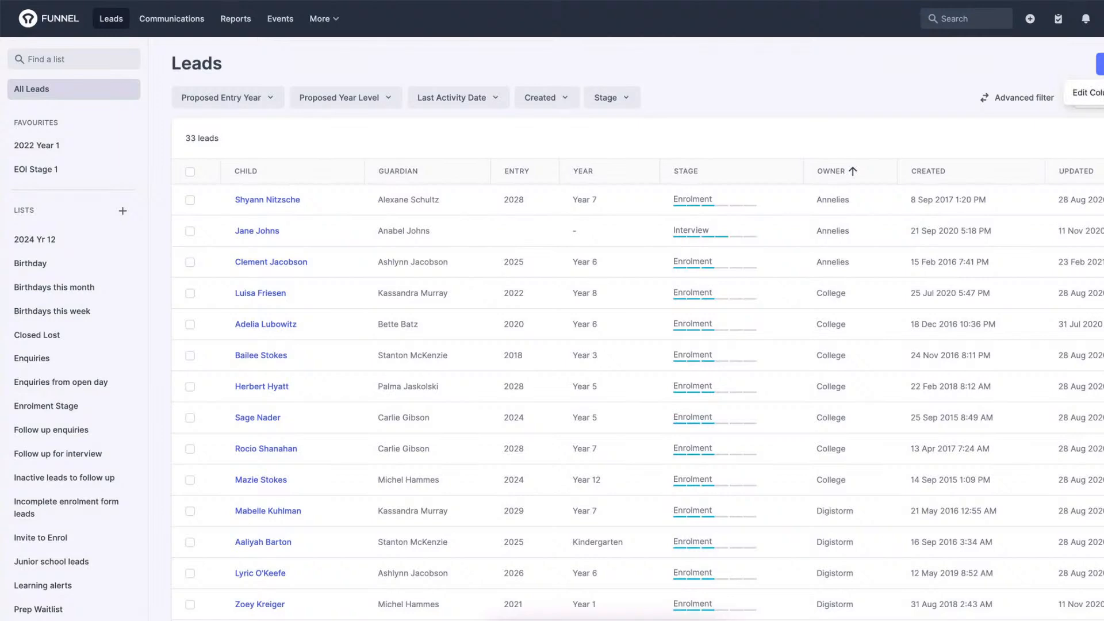
click(1097, 92)
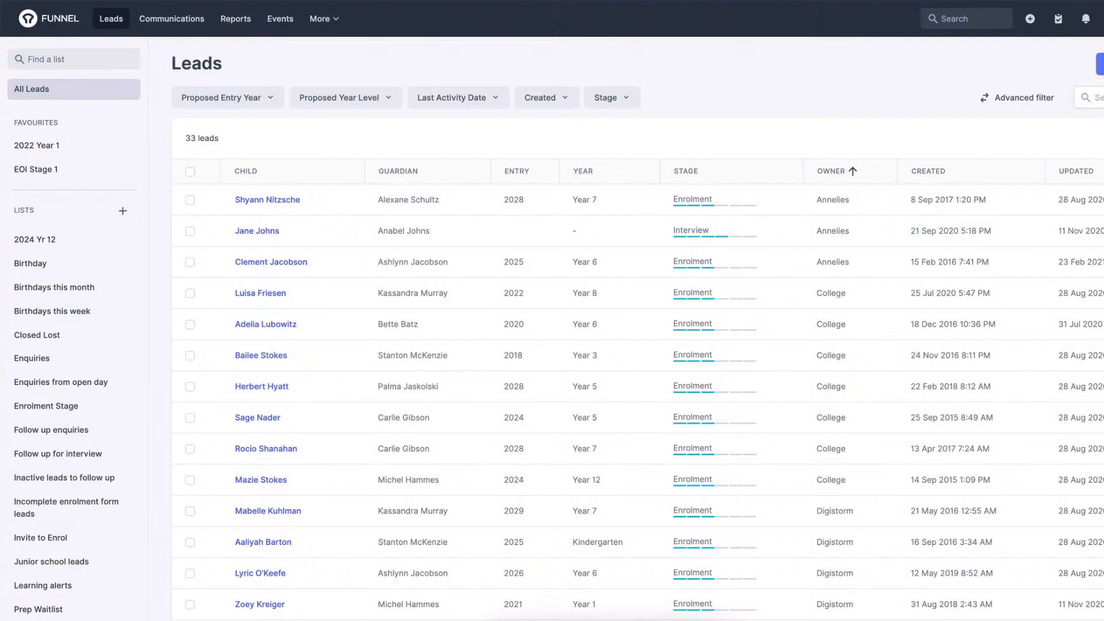
click(1103, 64)
click(1090, 92)
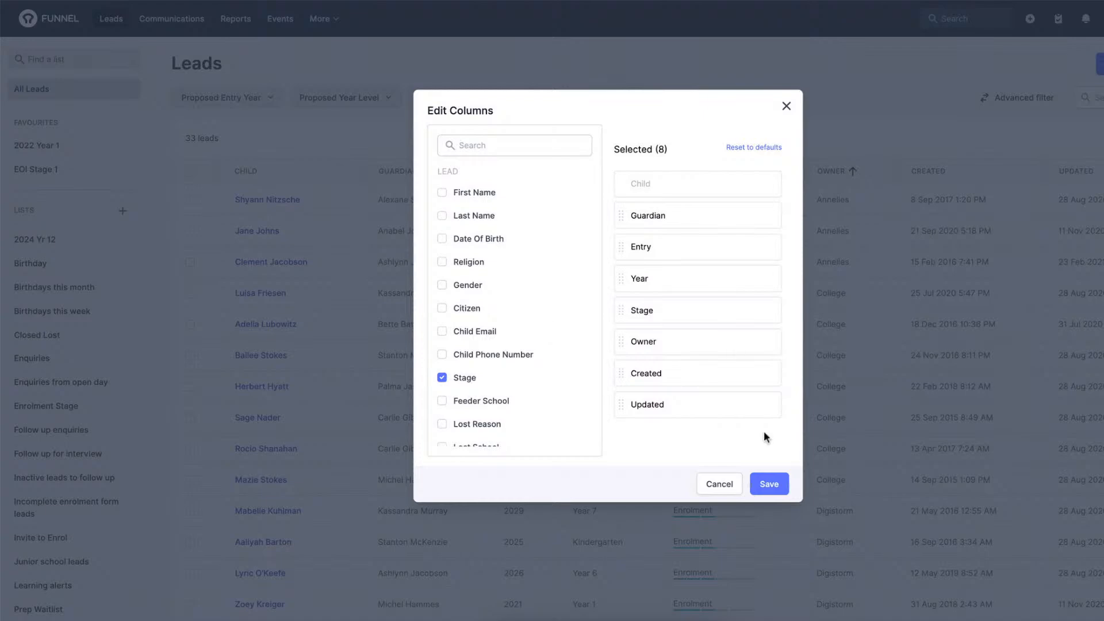
click(724, 488)
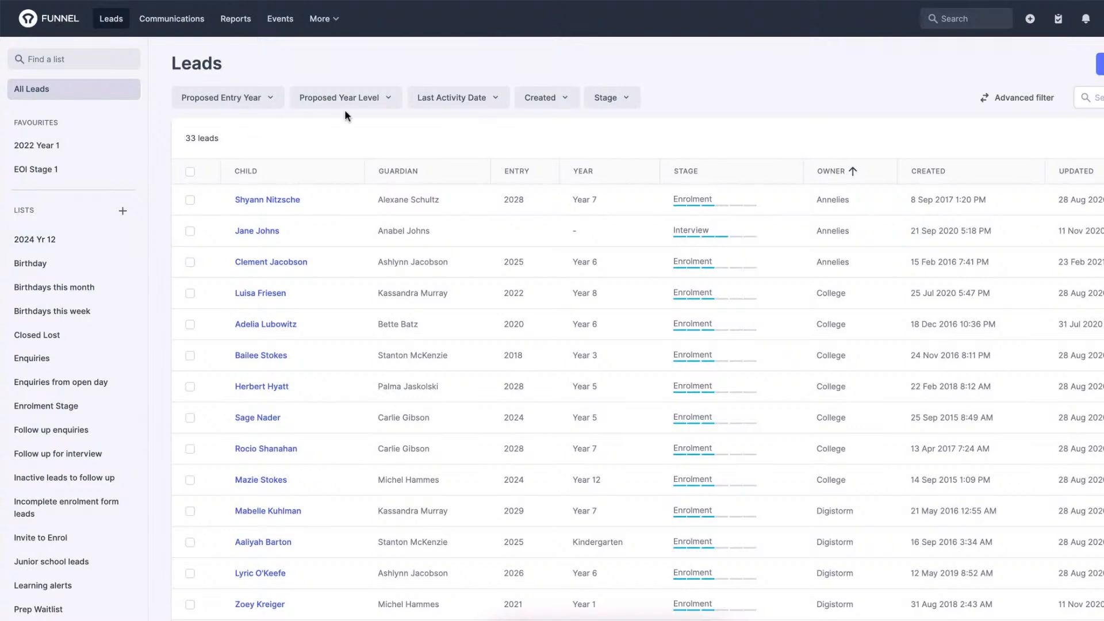
click(1102, 64)
click(1007, 67)
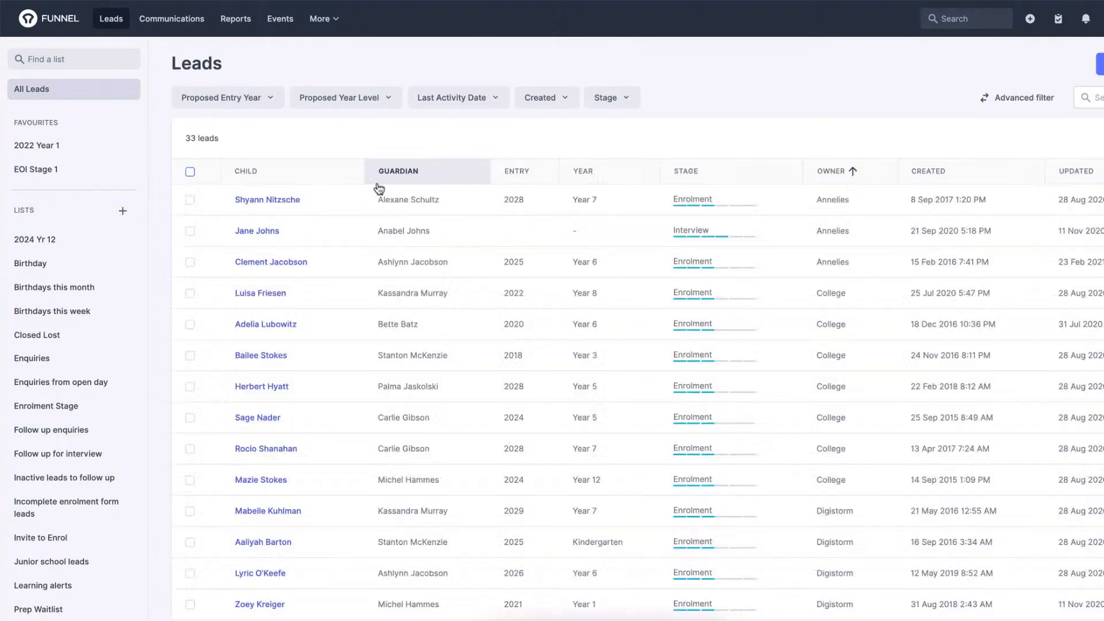
Select the first three leads and review the bulk edit form and the additional bulk actions.
click(189, 200)
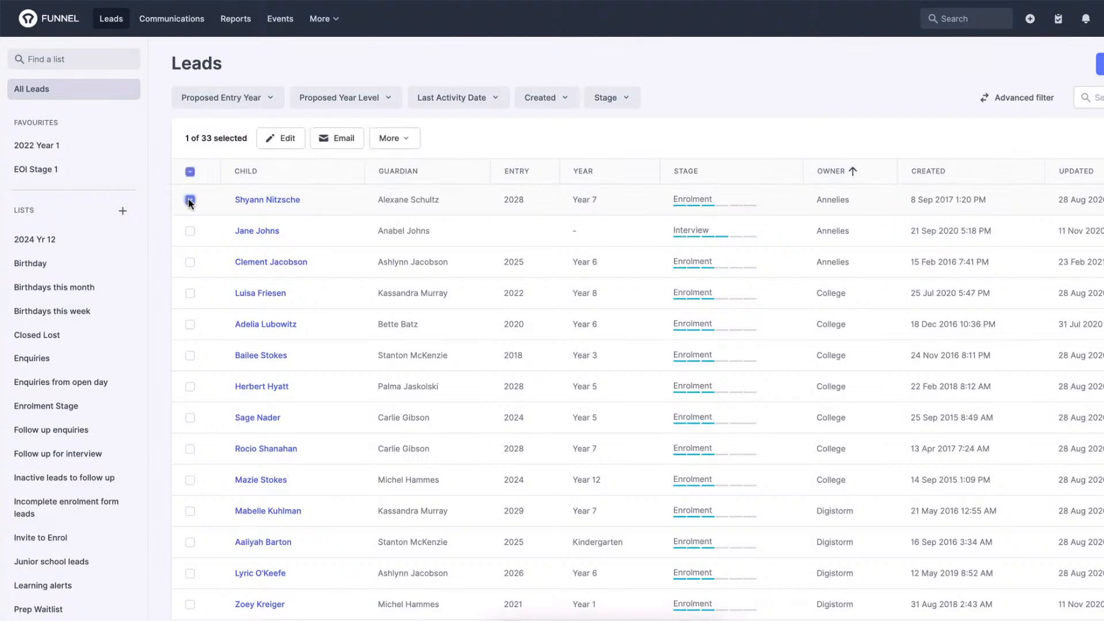
click(190, 231)
click(190, 263)
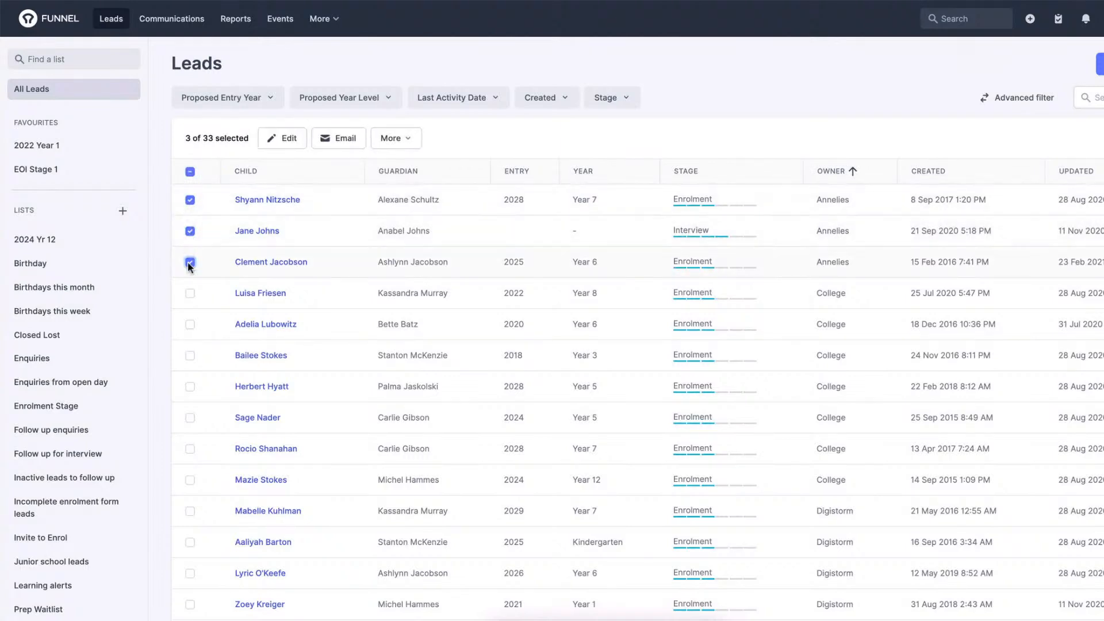
click(278, 139)
click(739, 254)
click(396, 141)
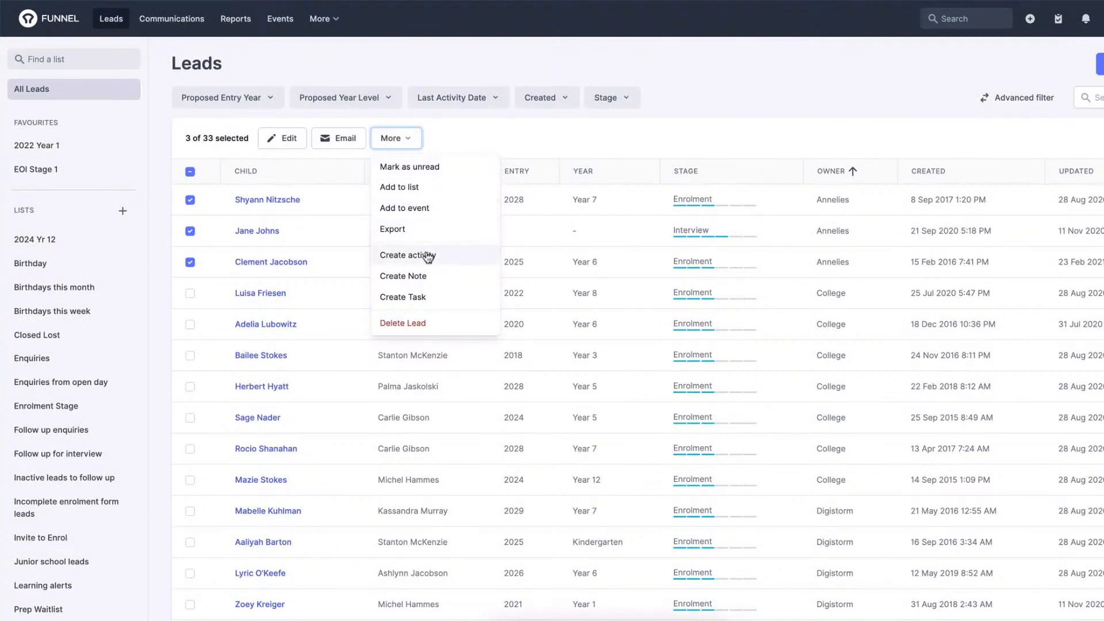
click(412, 144)
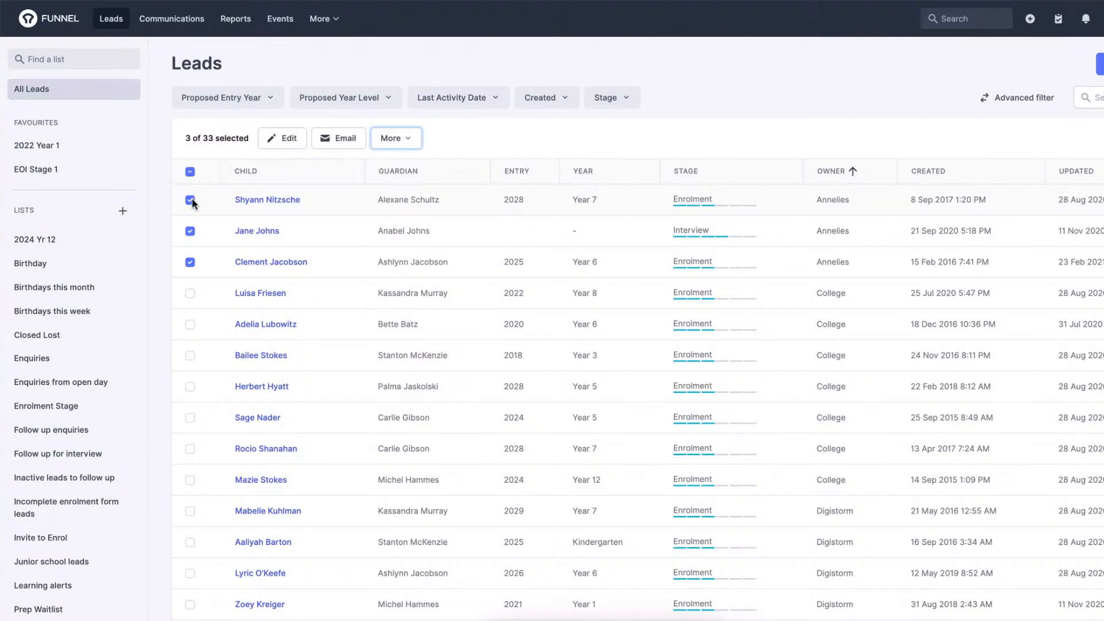
Deselect the first three leads in the table.
click(191, 201)
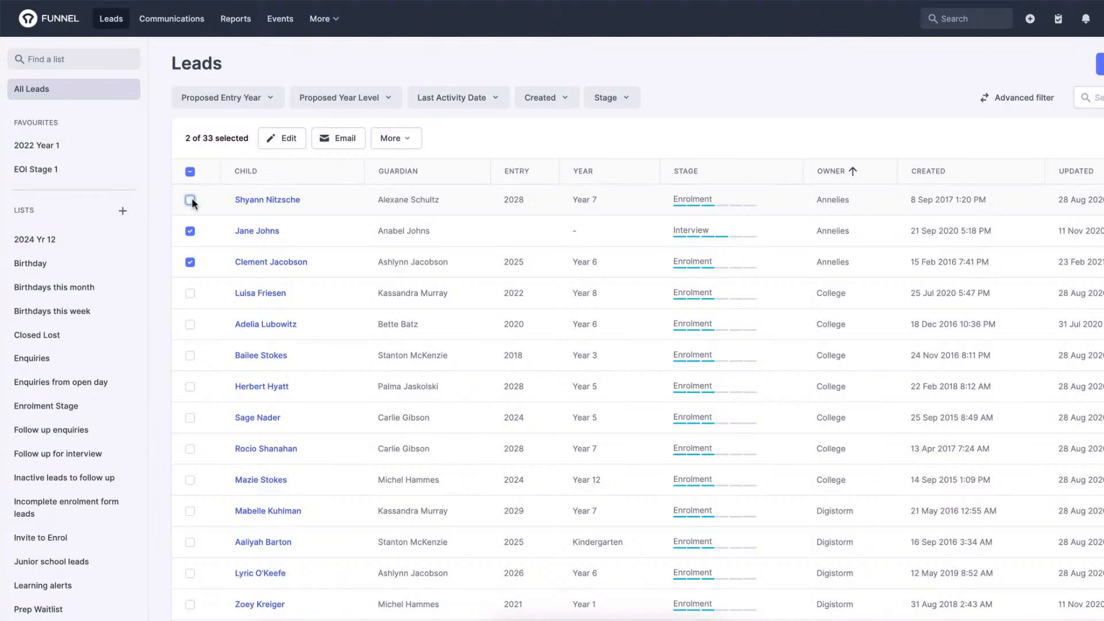
click(190, 232)
click(190, 262)
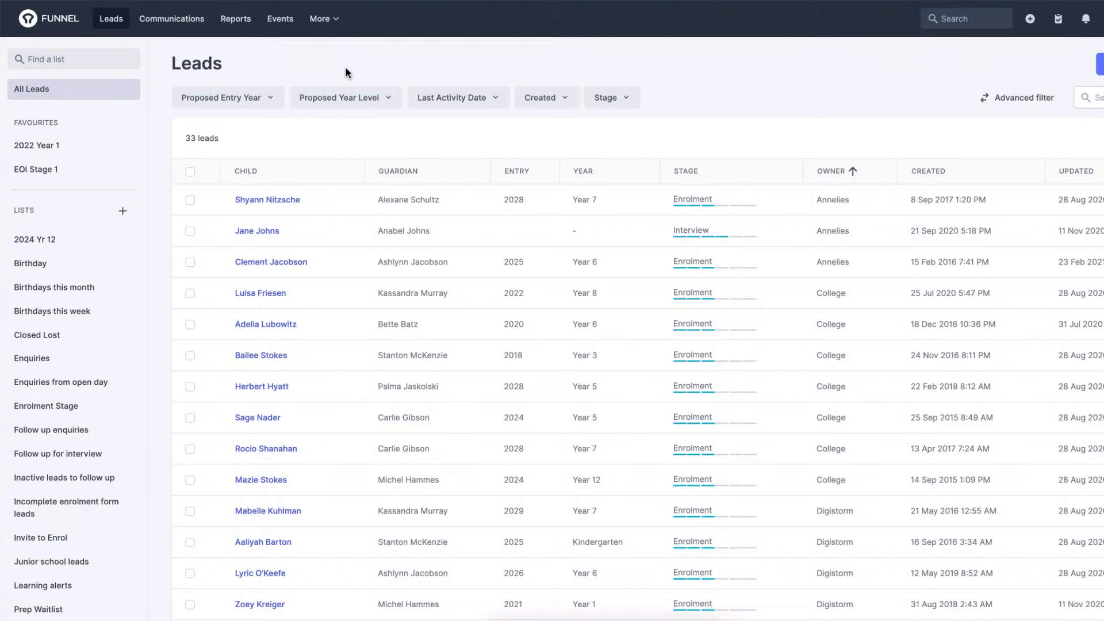
Filter the leads by the proposed year level Year 7 and clear that filter.
click(363, 100)
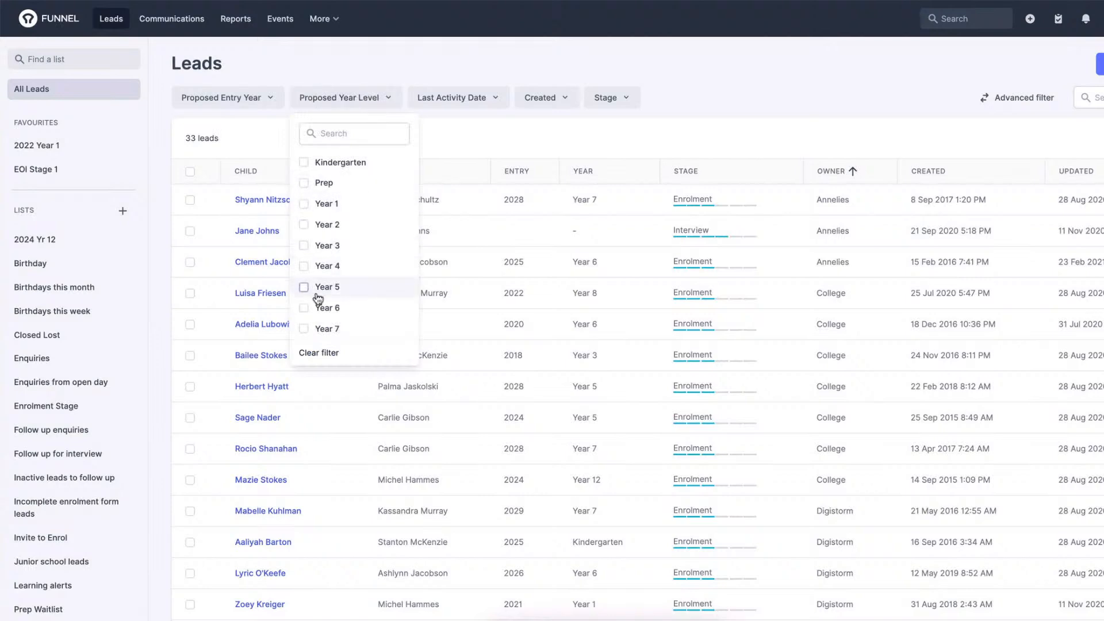
click(307, 330)
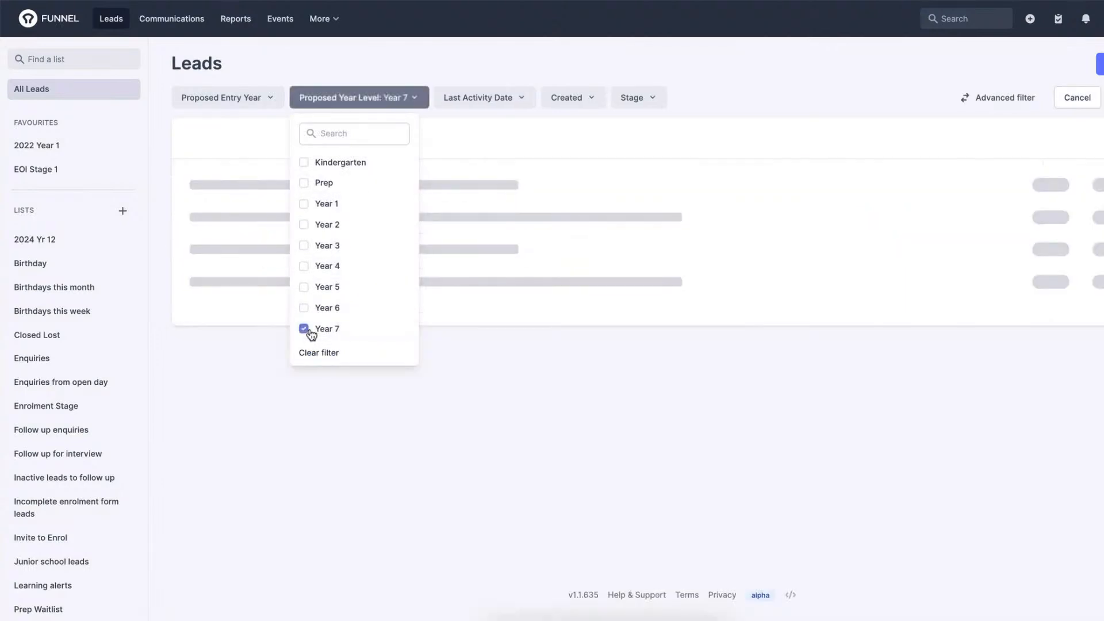
click(482, 67)
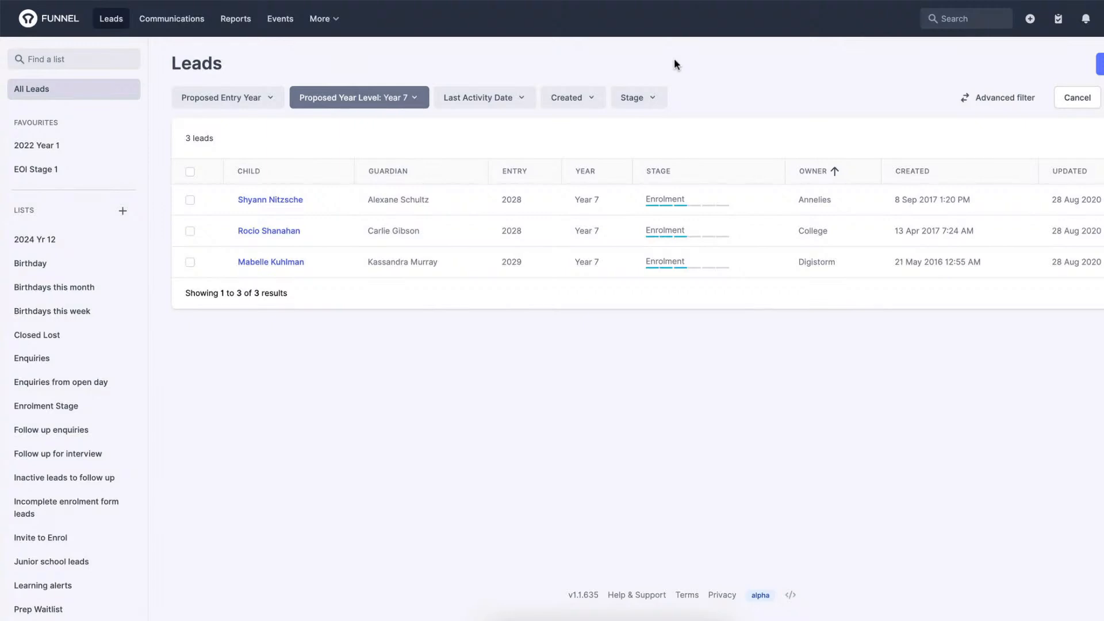
click(416, 98)
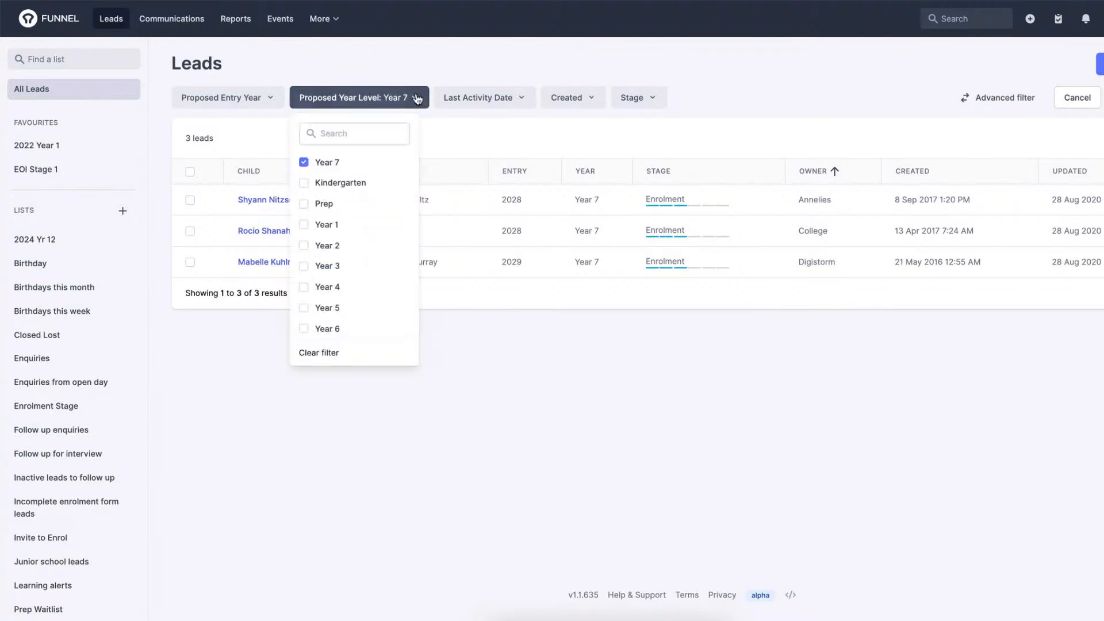
click(324, 362)
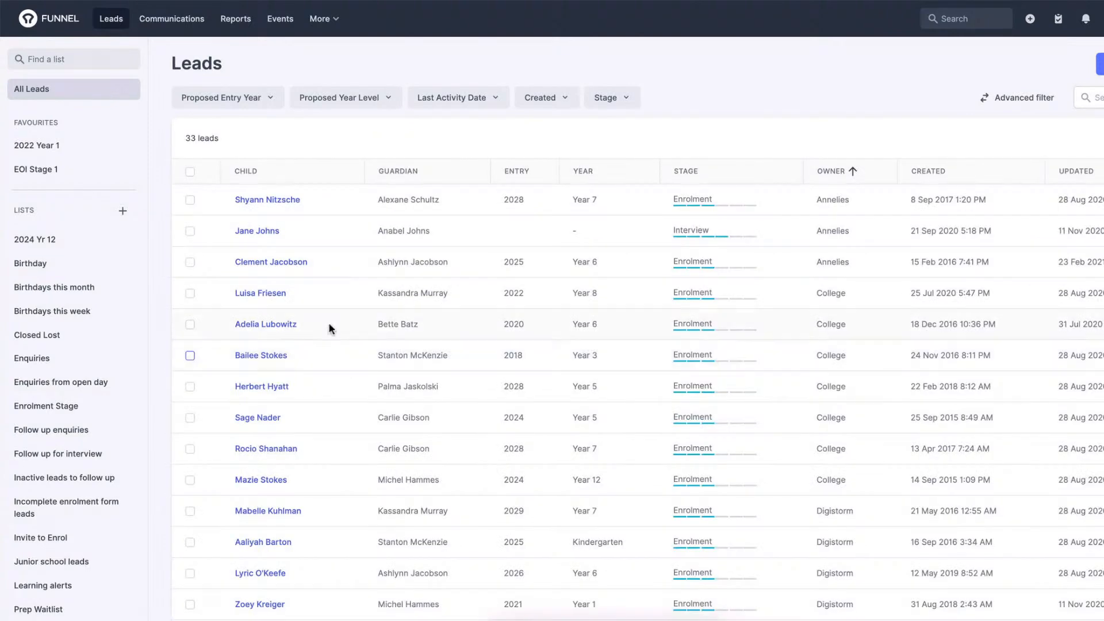
Filter the leads by the Enquiry stage and clear the stage filter.
click(619, 102)
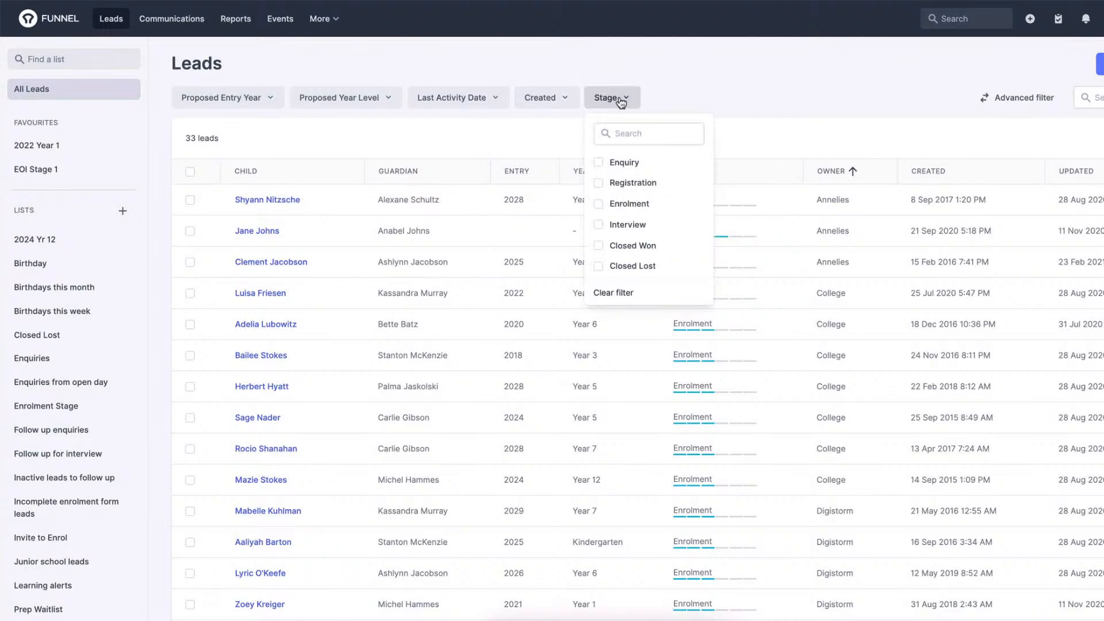
click(631, 166)
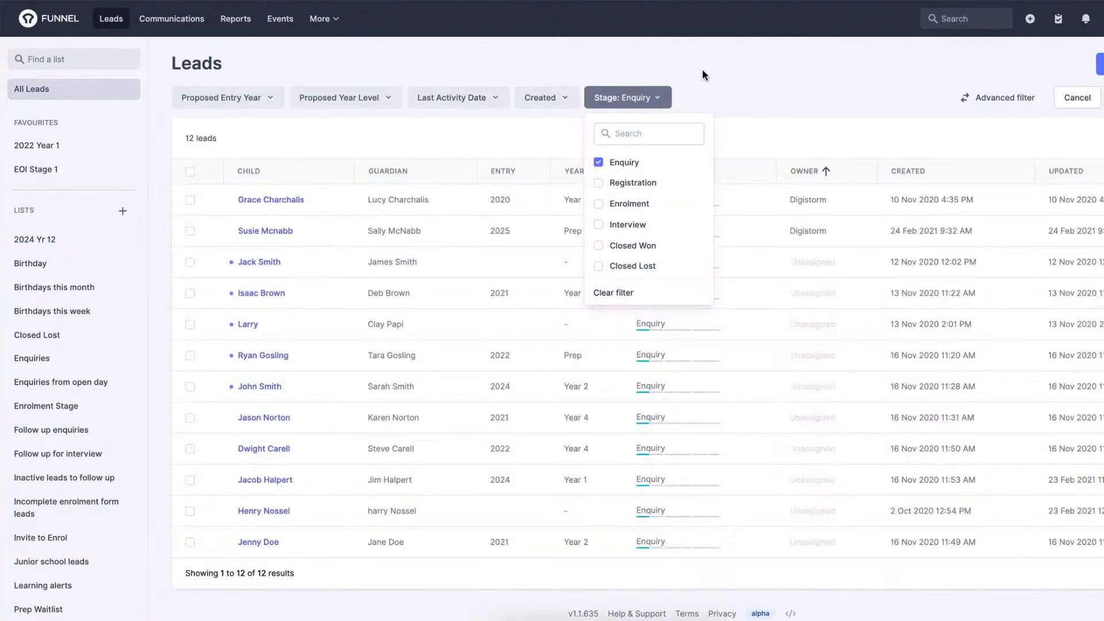
click(713, 70)
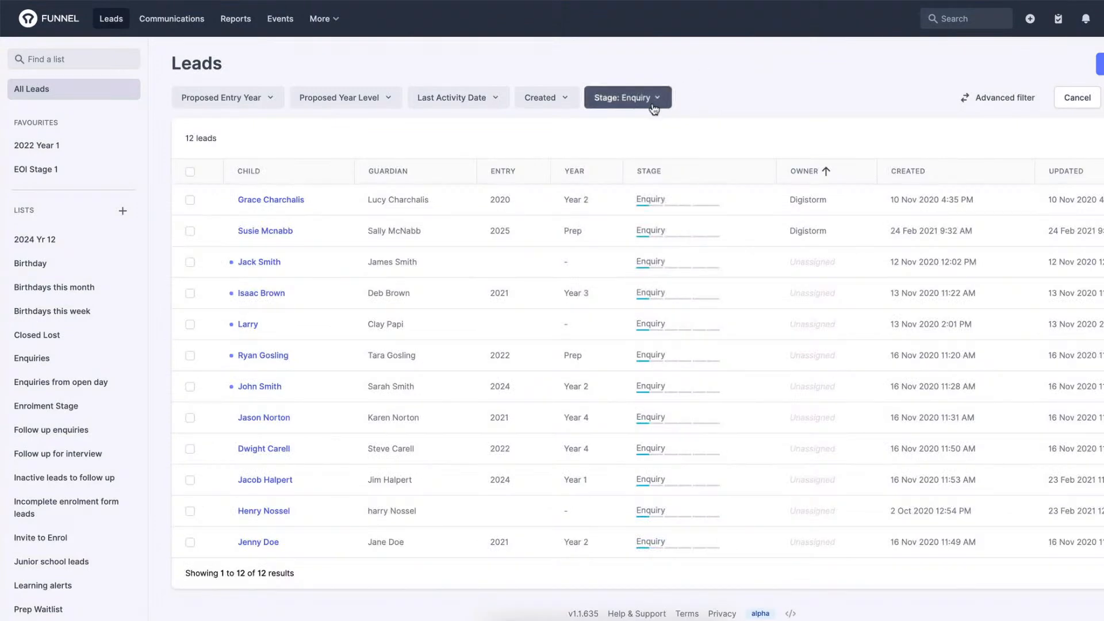
click(626, 99)
click(620, 294)
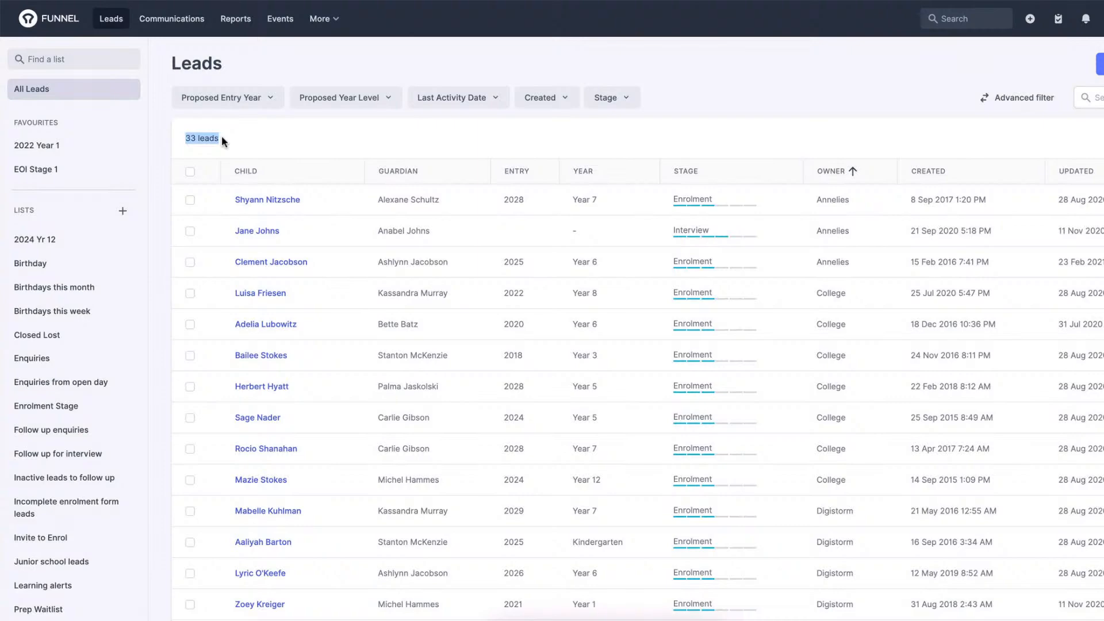
Look through the unfiltered All Leads list and examine the lead count above the table.
scroll(222, 136, down, 5)
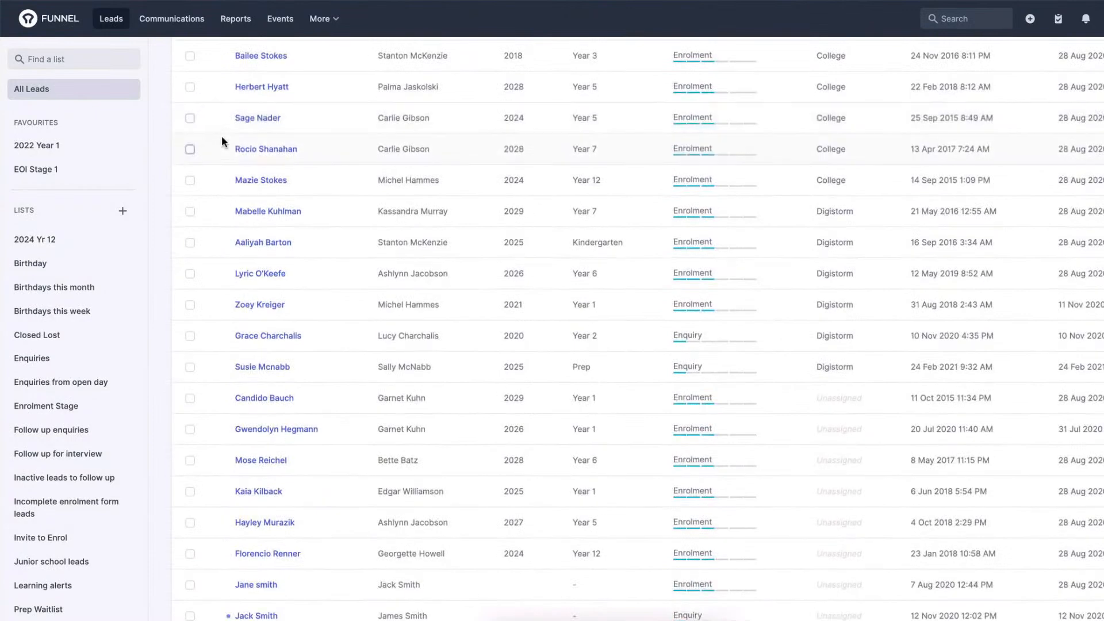
scroll(222, 136, up, 5)
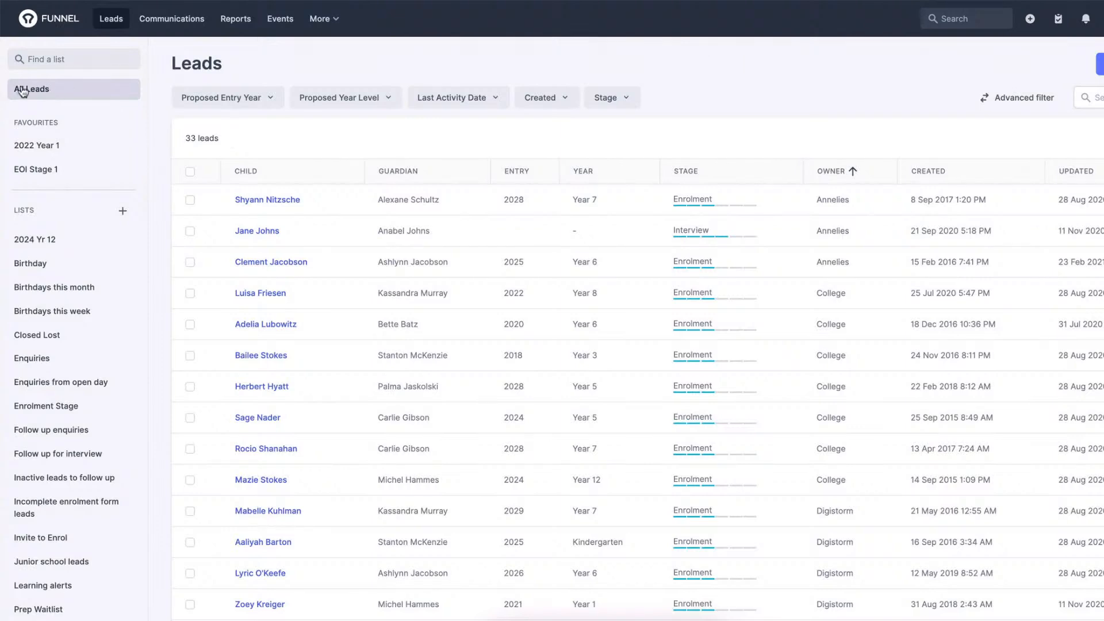
drag(221, 139, 183, 140)
click(191, 137)
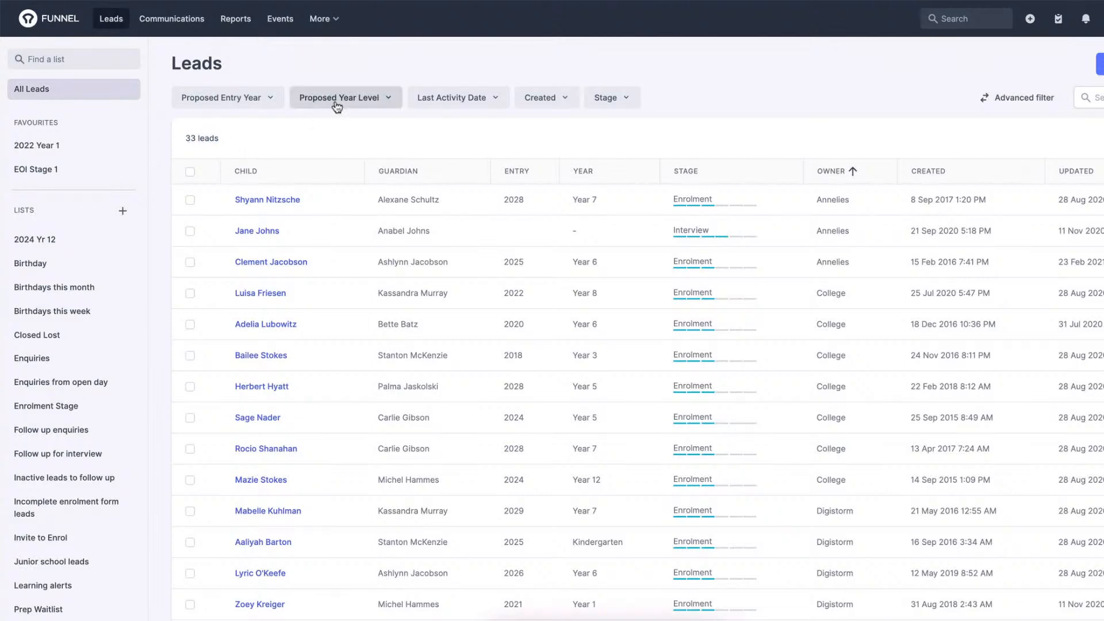
Filter the proposed year level to Year 7, check the lead count, and remove the filter.
click(387, 100)
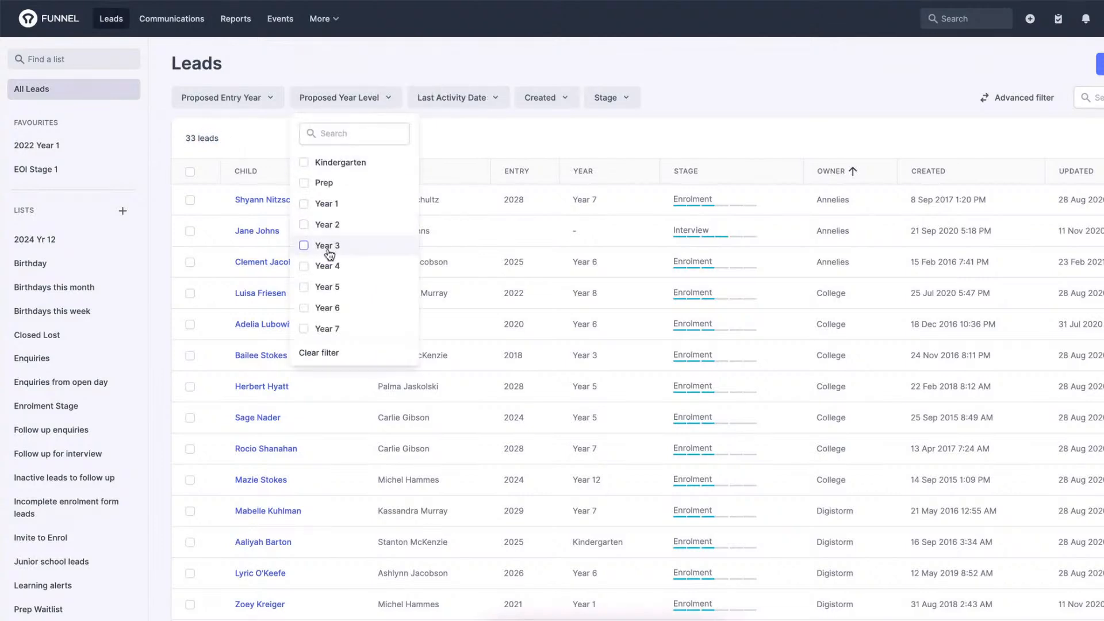
click(307, 330)
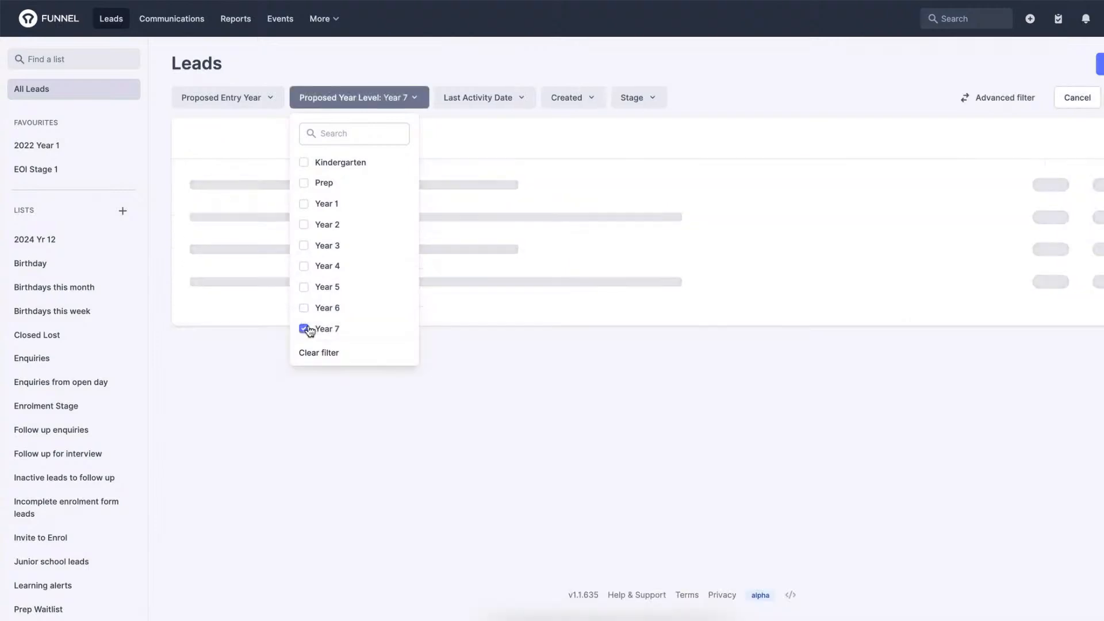
click(527, 144)
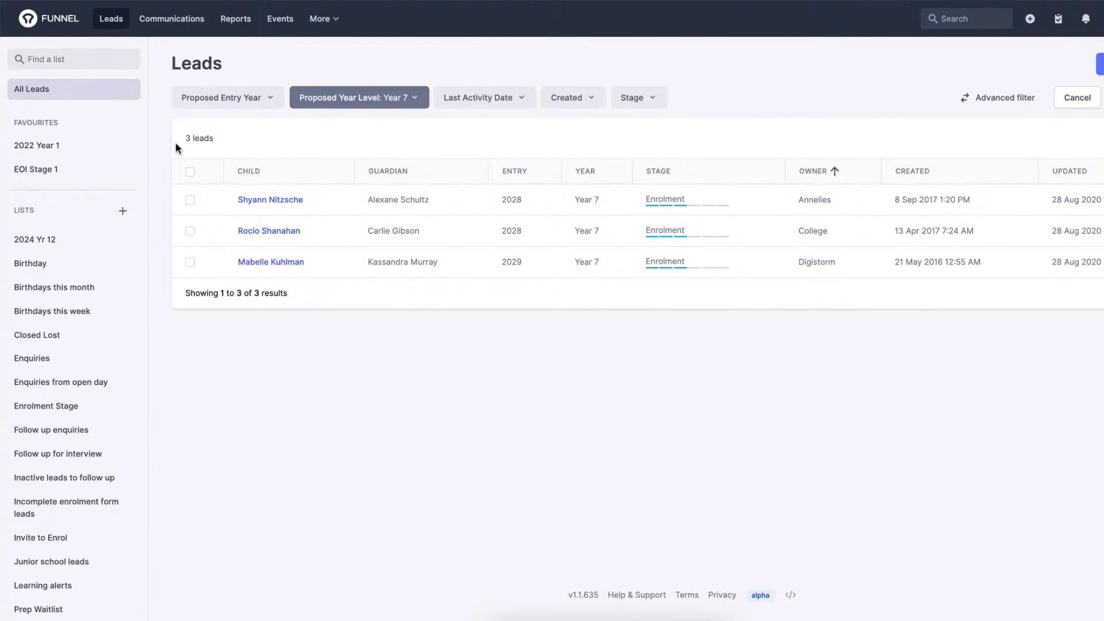
click(396, 97)
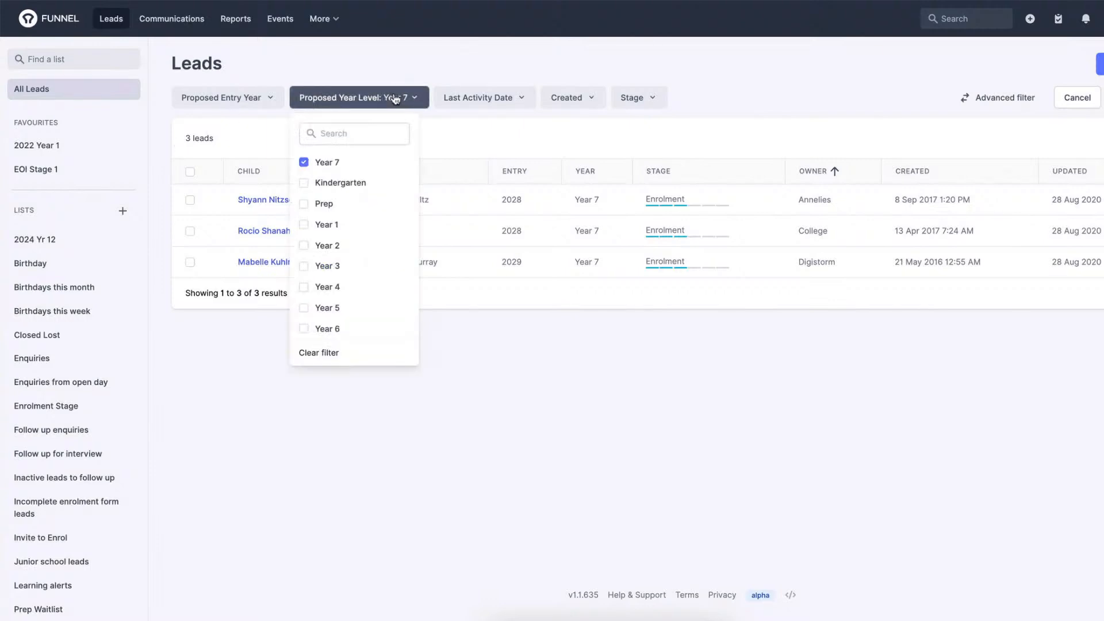
click(314, 352)
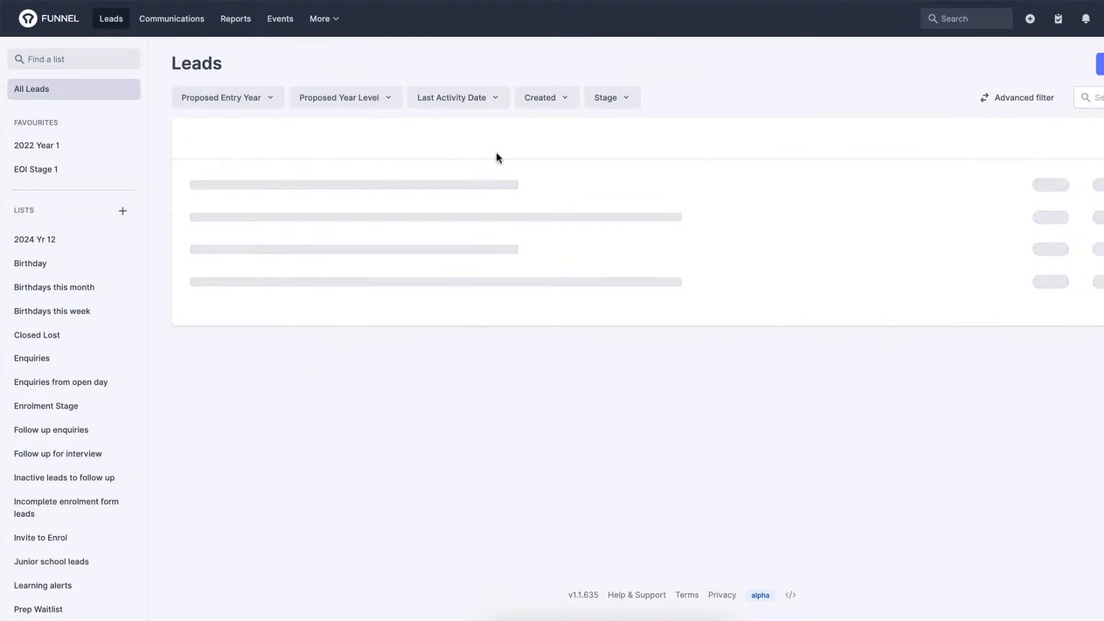
Set the leads list to 100 results per page and look through it to the end.
scroll(498, 138, down, 4)
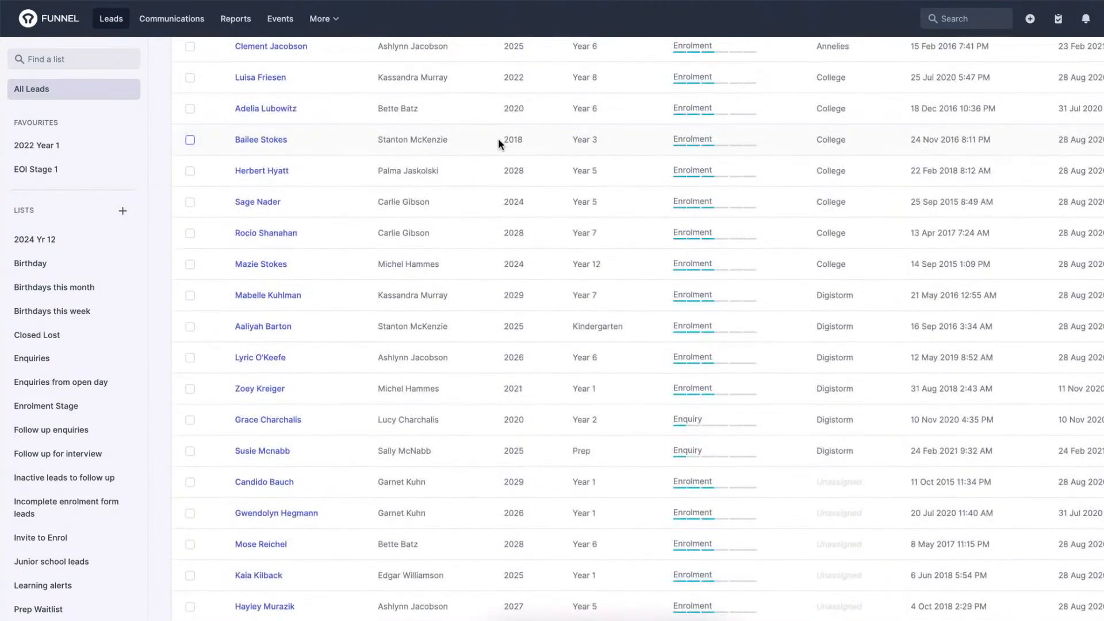
scroll(498, 138, down, 6)
scroll(498, 138, down, 3)
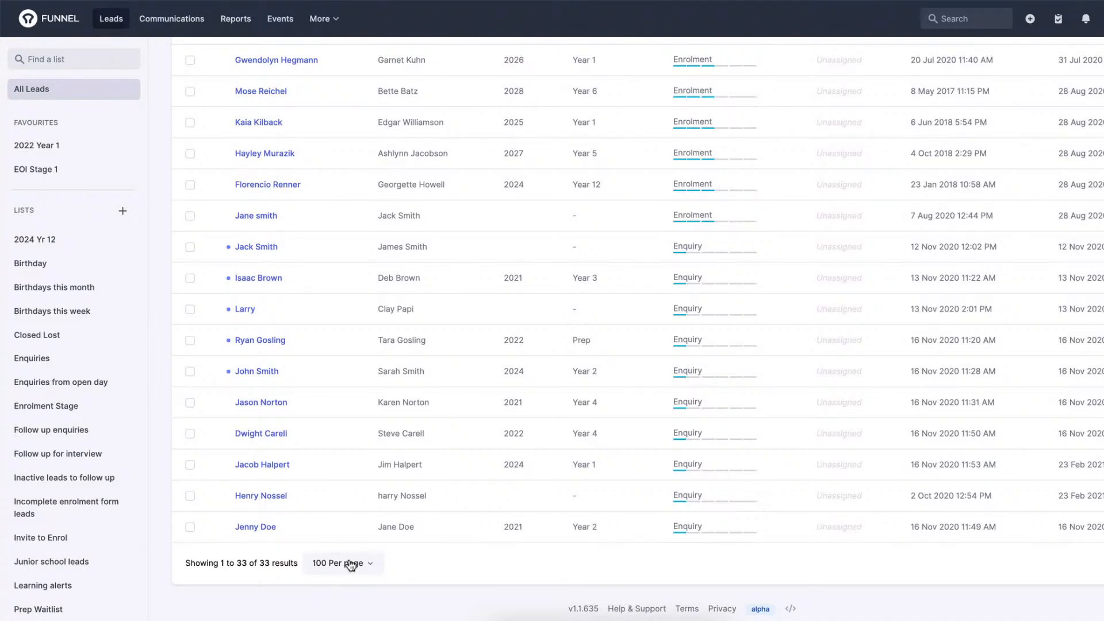
click(351, 564)
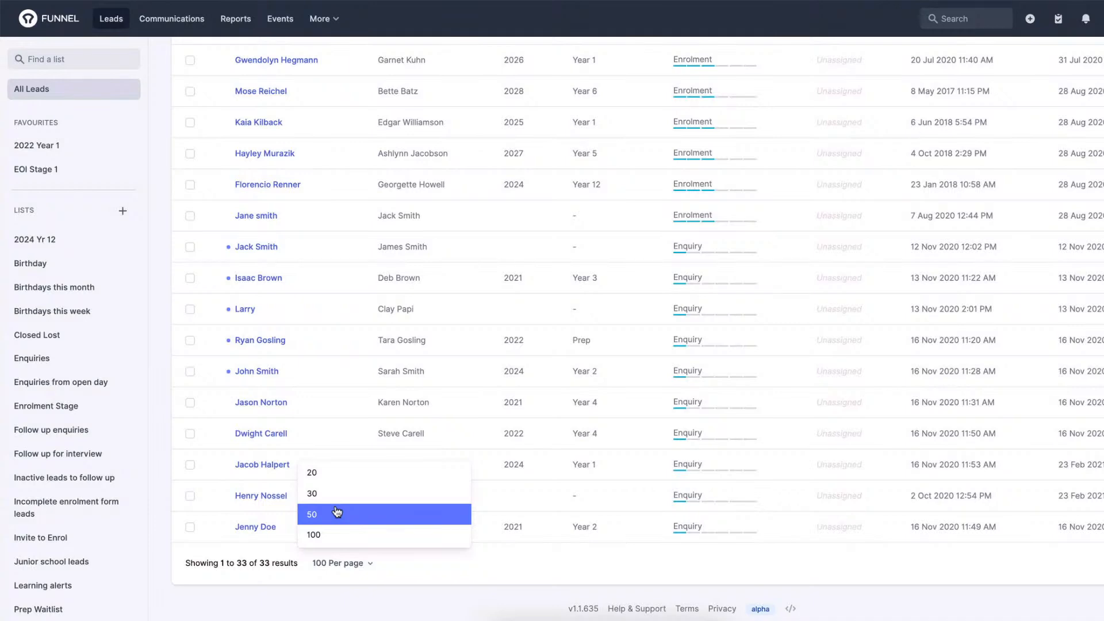
click(332, 537)
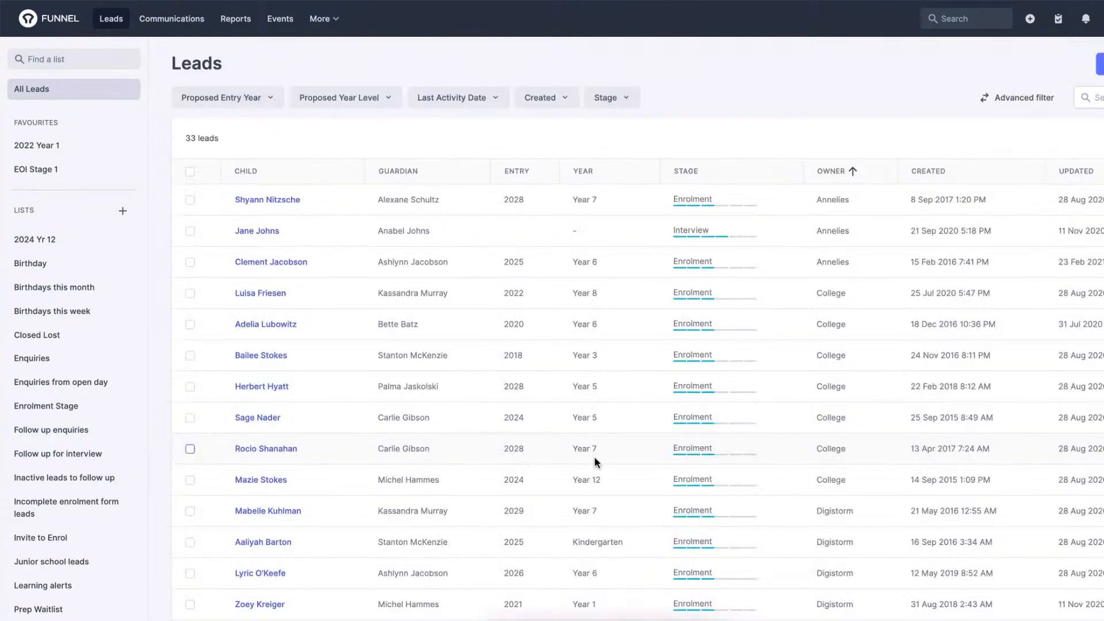
scroll(595, 457, down, 5)
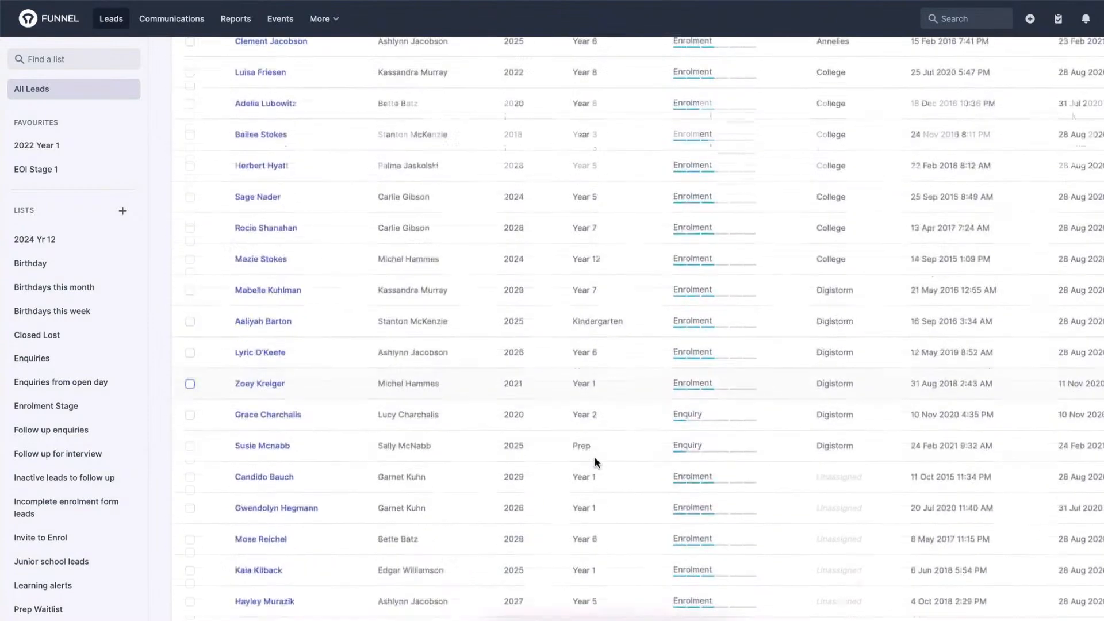
scroll(594, 456, down, 5)
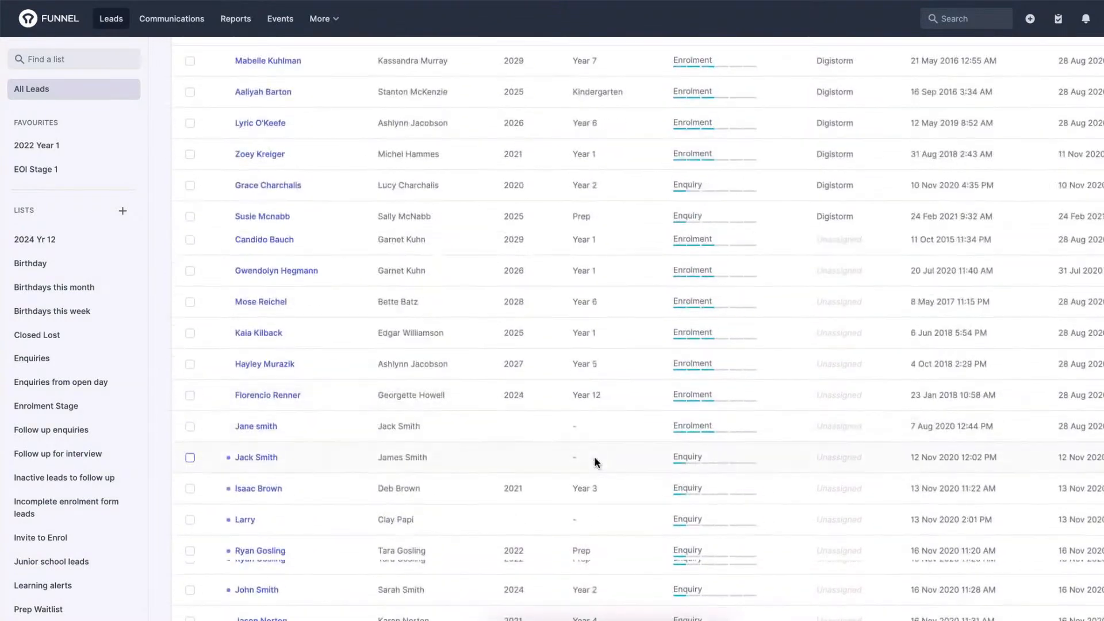
scroll(595, 457, down, 2)
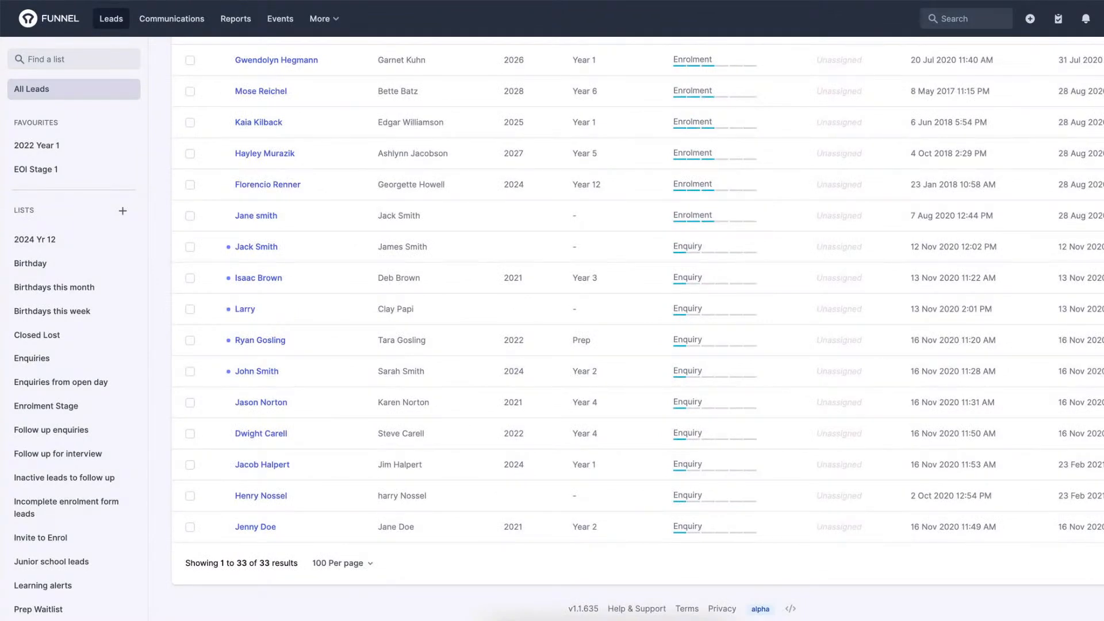
Open the advanced filter for all leads, examine its empty condition row, and clear it.
scroll(639, 328, up, 6)
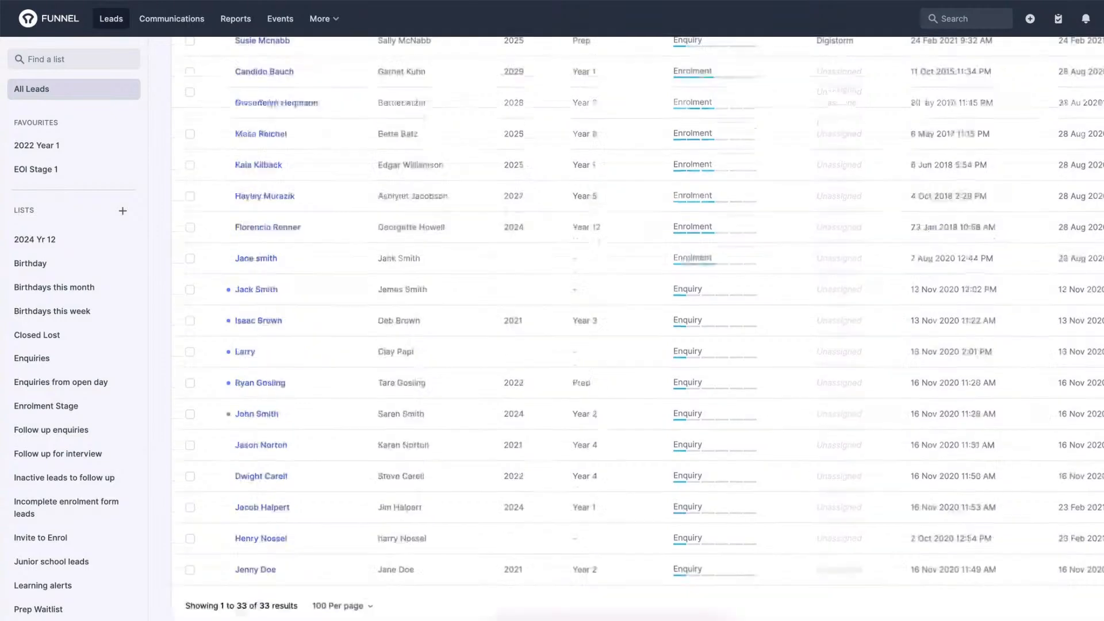
scroll(1015, 369, up, 5)
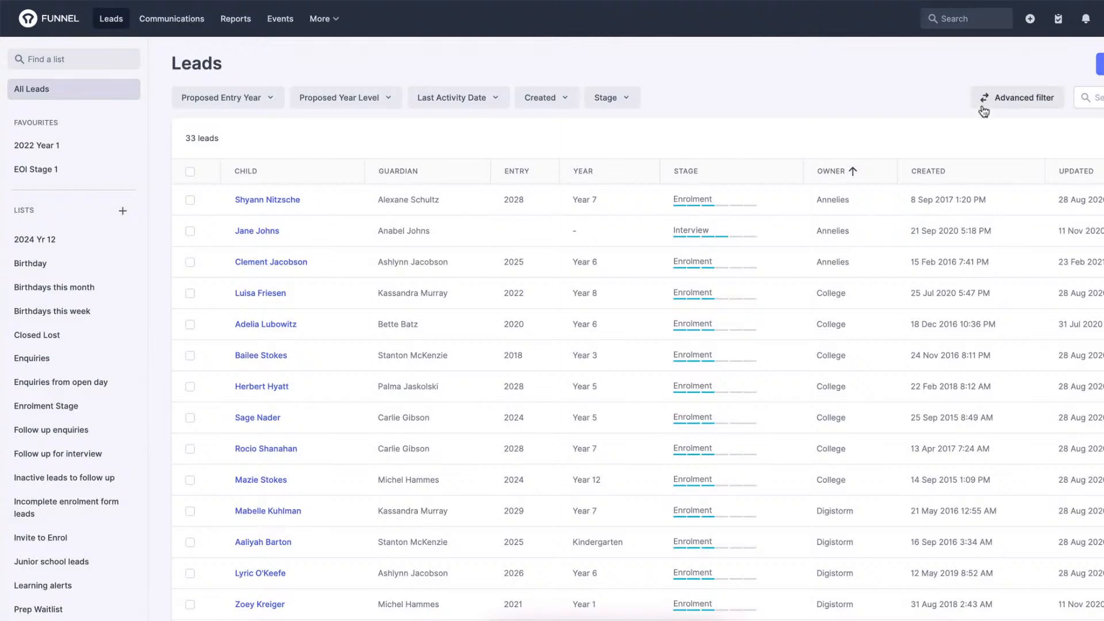
click(1000, 101)
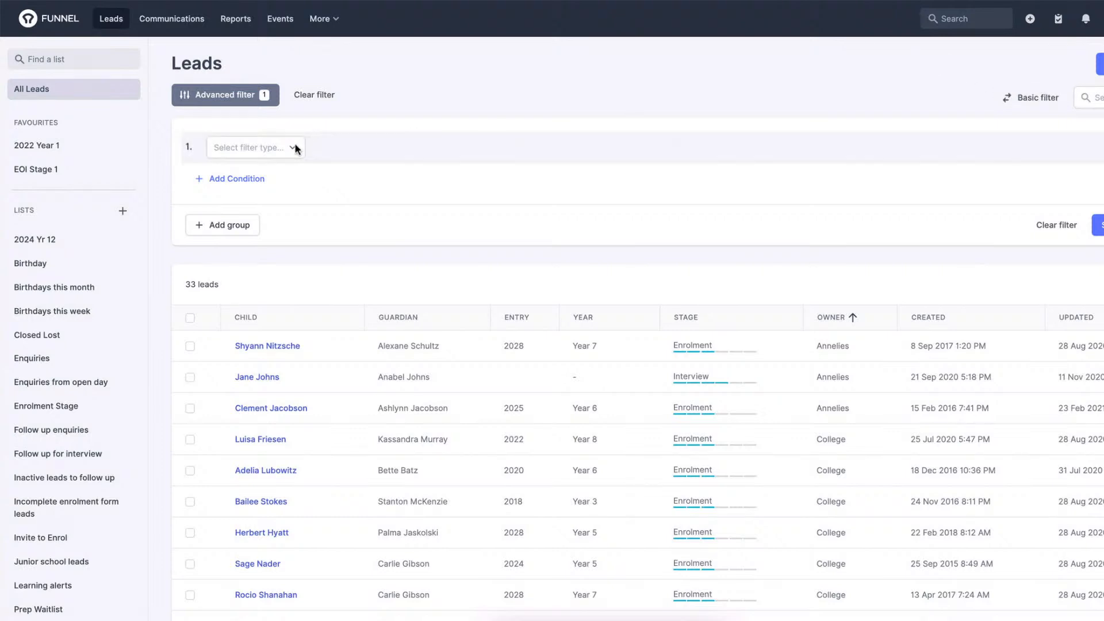
click(315, 96)
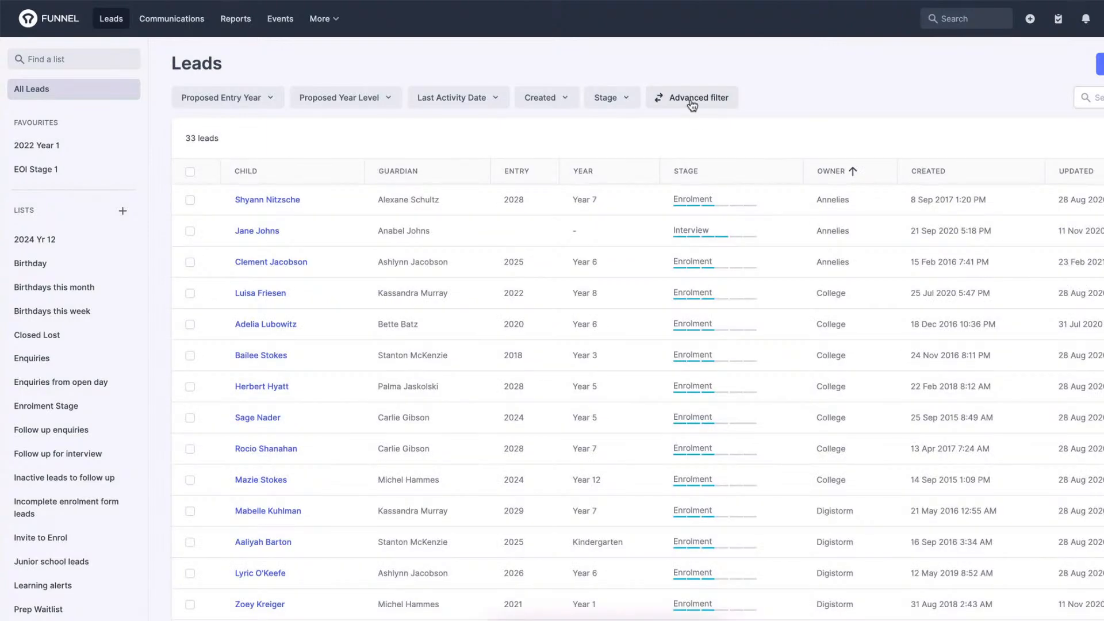
click(693, 101)
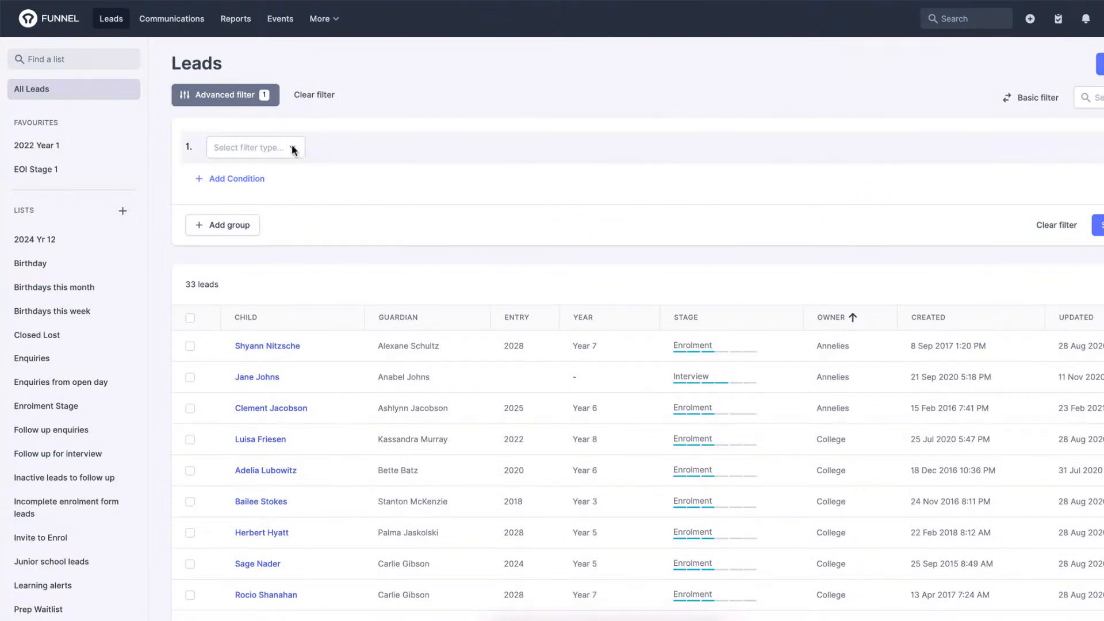
click(319, 96)
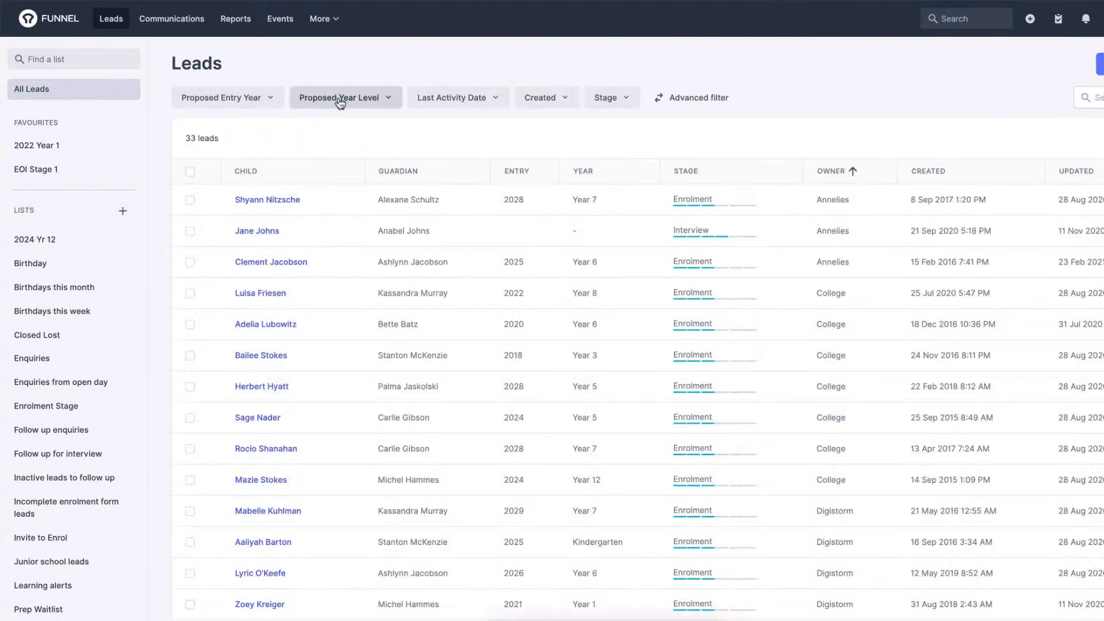
Filter the leads by proposed year level Year 7 and show that filter in the advanced filter.
click(340, 99)
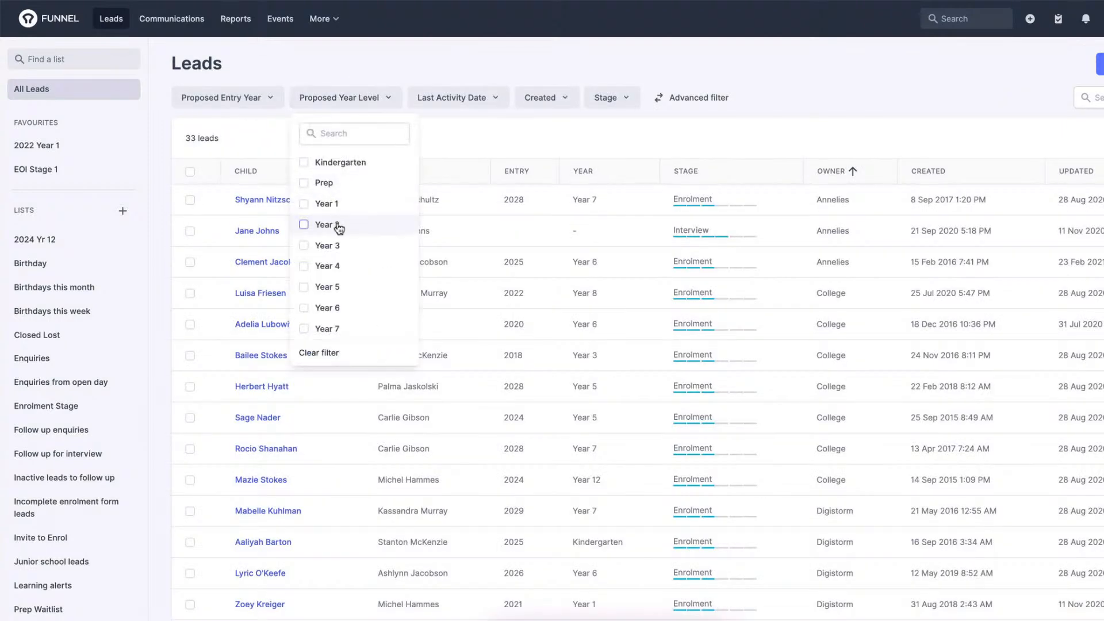
click(336, 327)
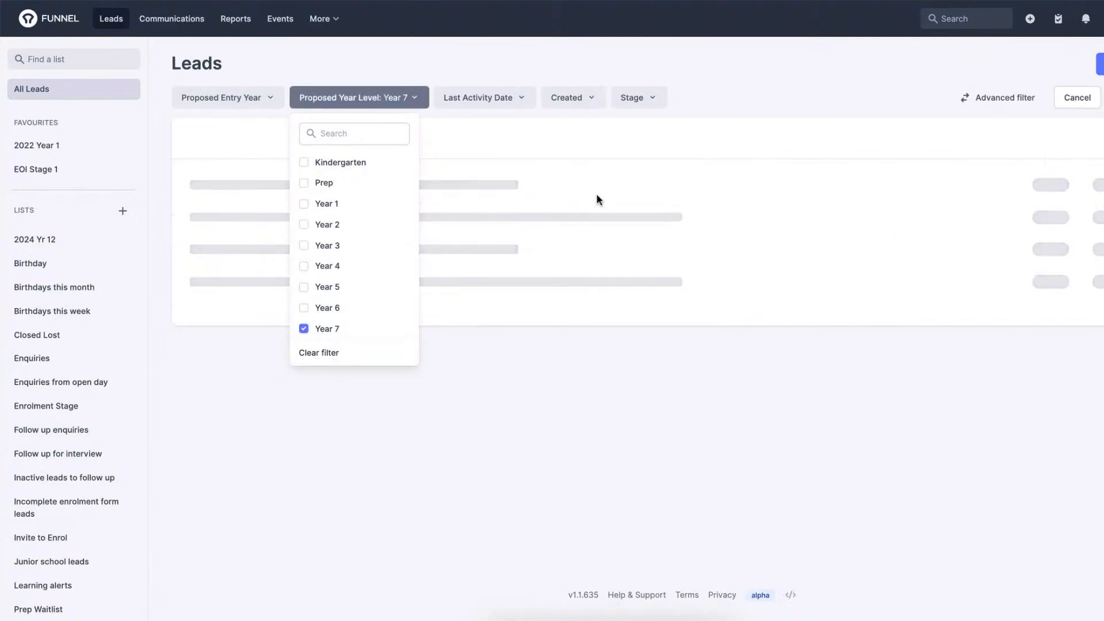
click(686, 54)
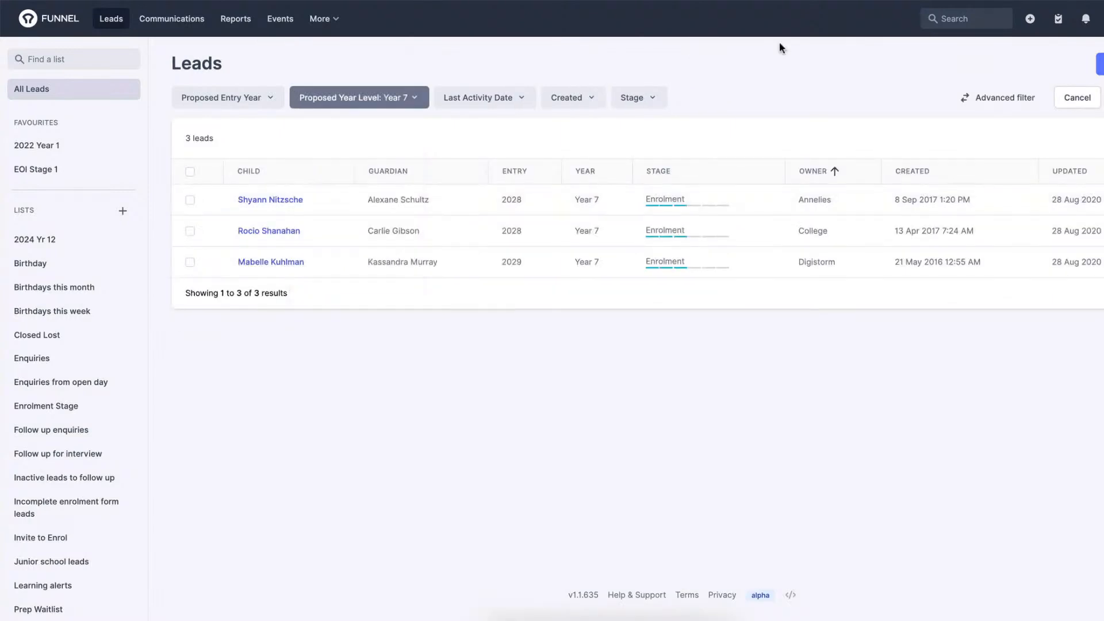
click(989, 97)
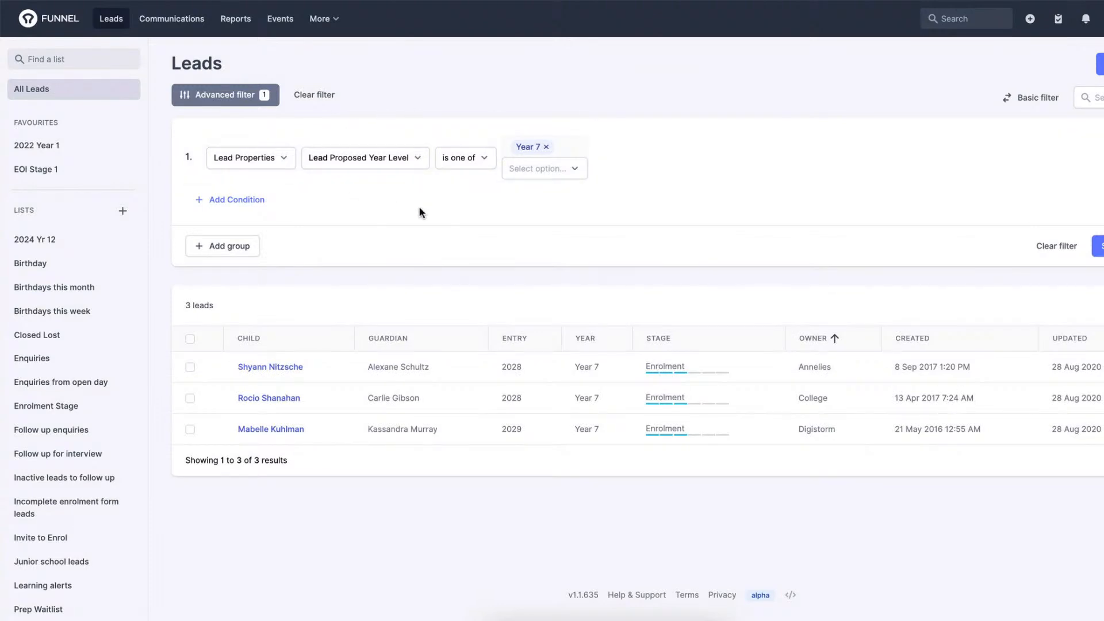
Add a second And condition, look through its available filter types, and return to the basic filter without choosing one.
click(210, 200)
click(310, 201)
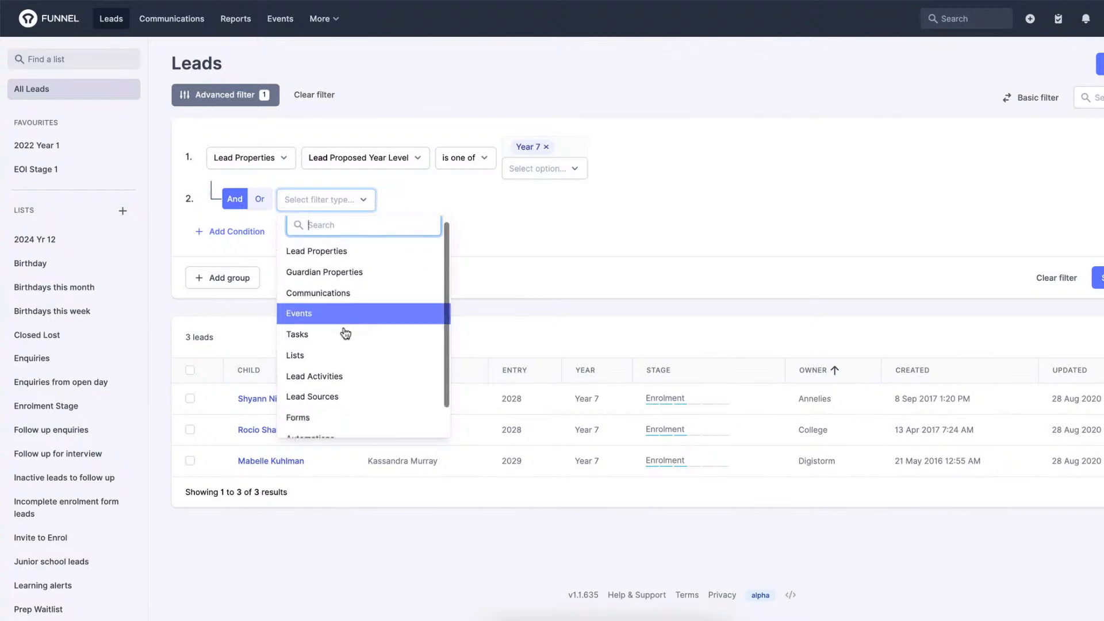
scroll(345, 331, down, 1)
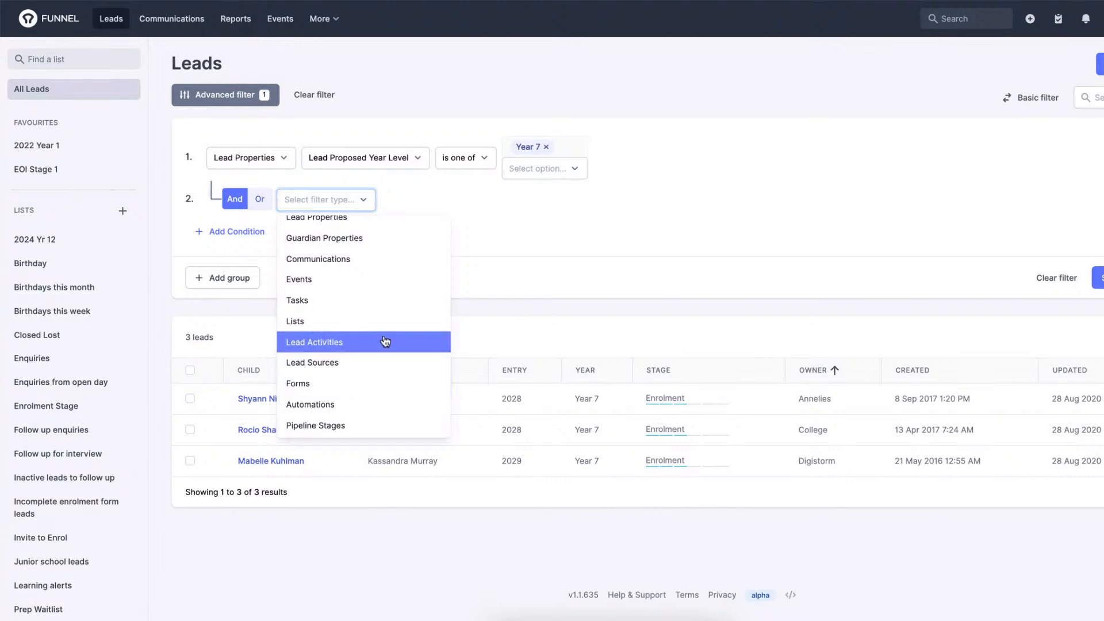
scroll(381, 343, up, 2)
click(616, 121)
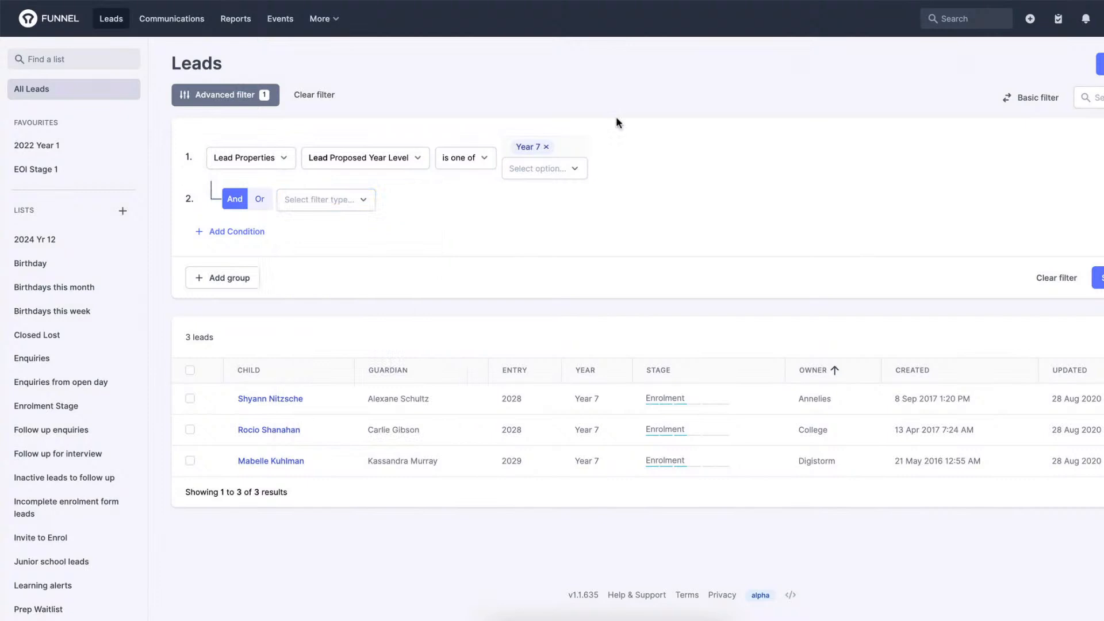
click(1039, 100)
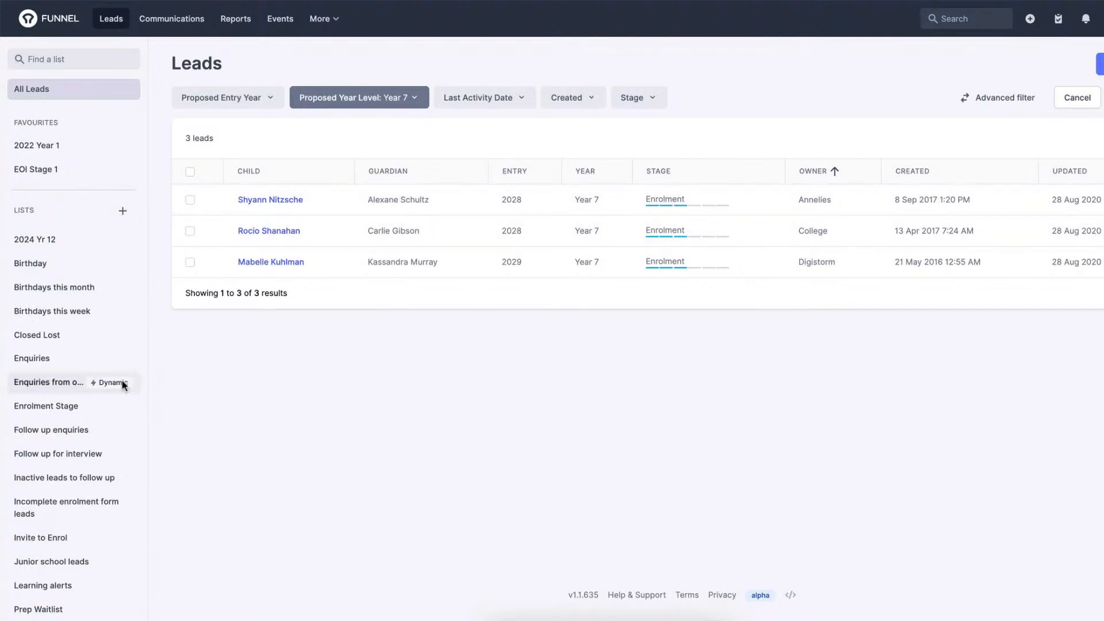
Open the Waitlist 2021 list, examine its linked services and the options for Welcome to Digistorm College, and close them.
scroll(121, 380, down, 2)
scroll(64, 494, down, 1)
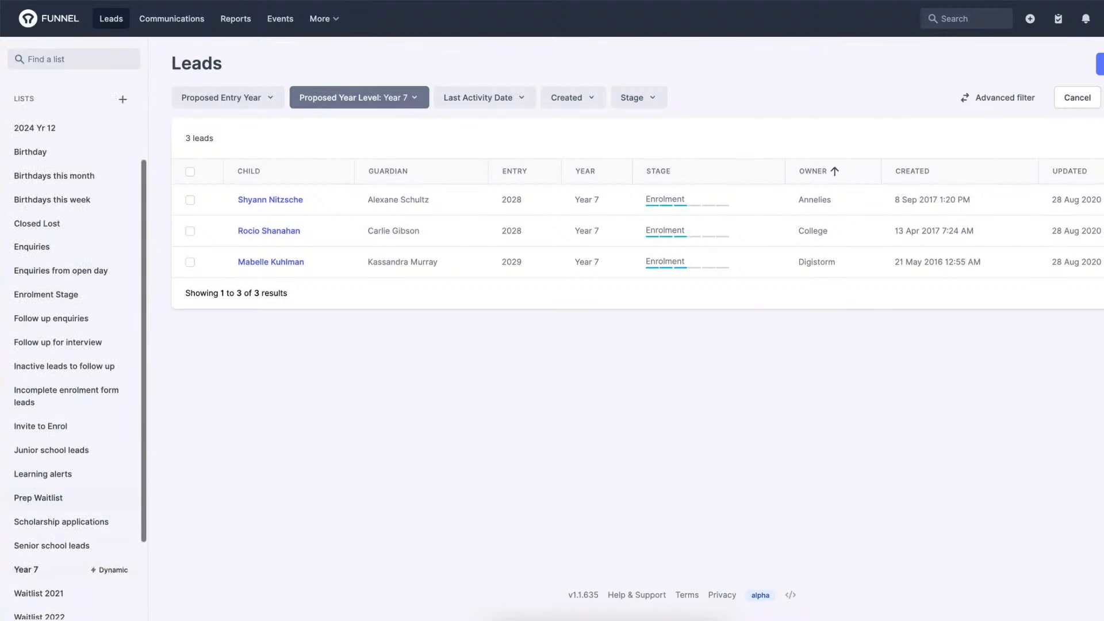
click(41, 594)
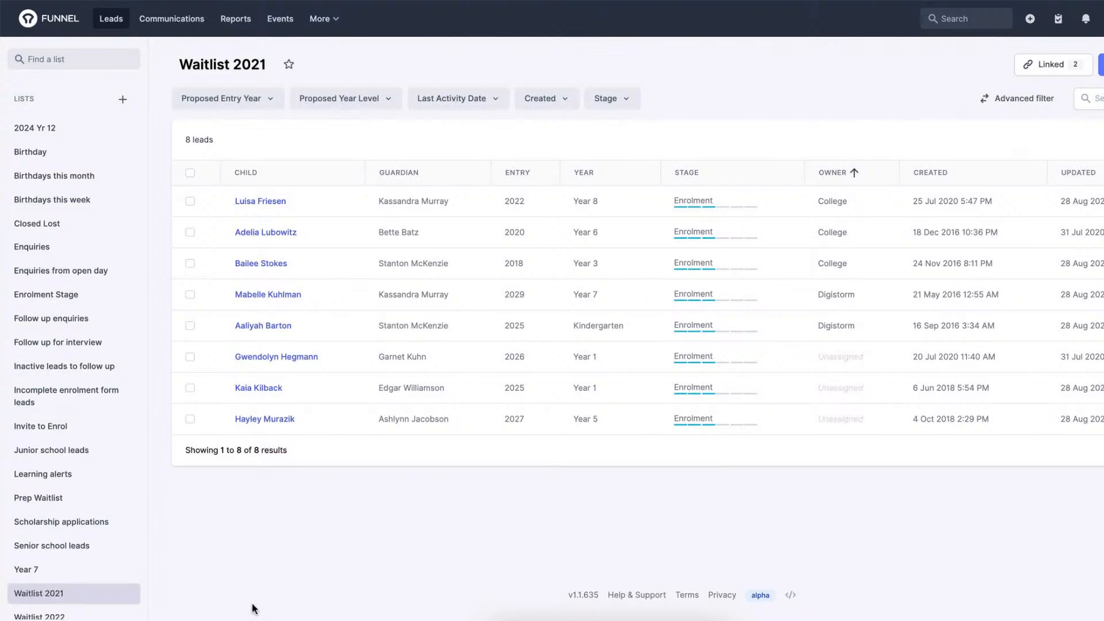
click(1033, 69)
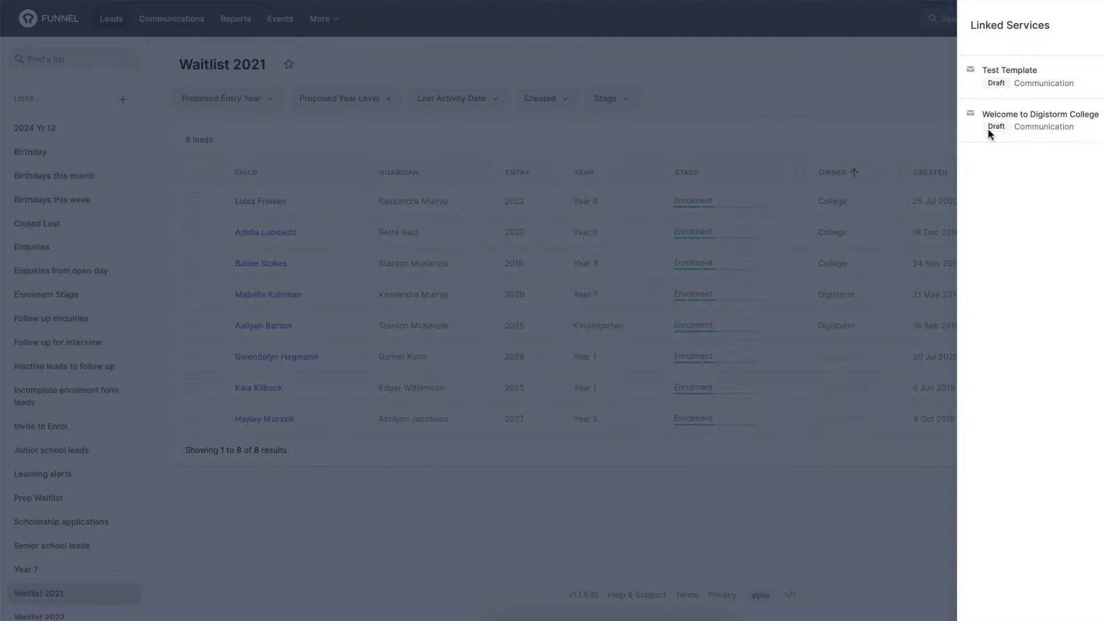
click(1103, 120)
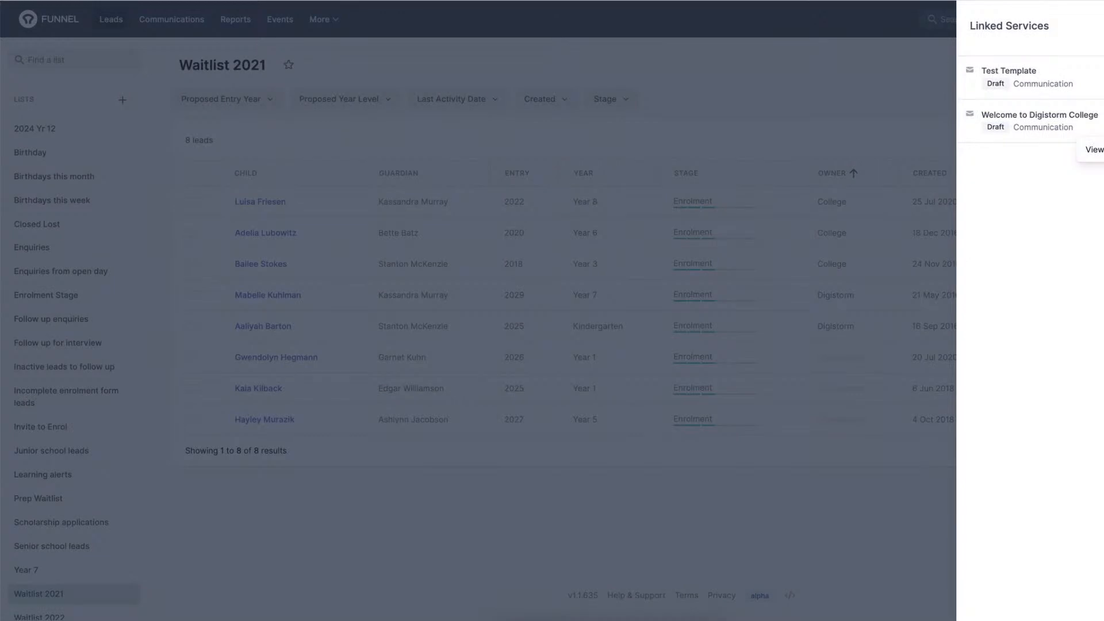
key(Escape)
key(Escape)
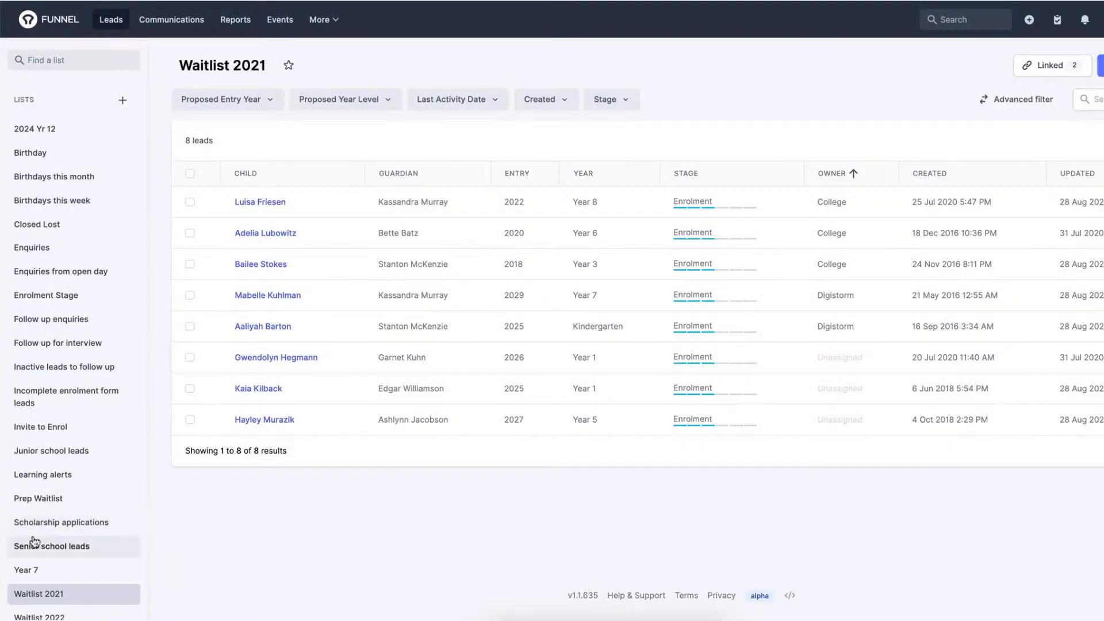
Return to All Leads, search the saved lists for 2022, and clear the search.
scroll(35, 541, down, 1)
scroll(34, 538, up, 4)
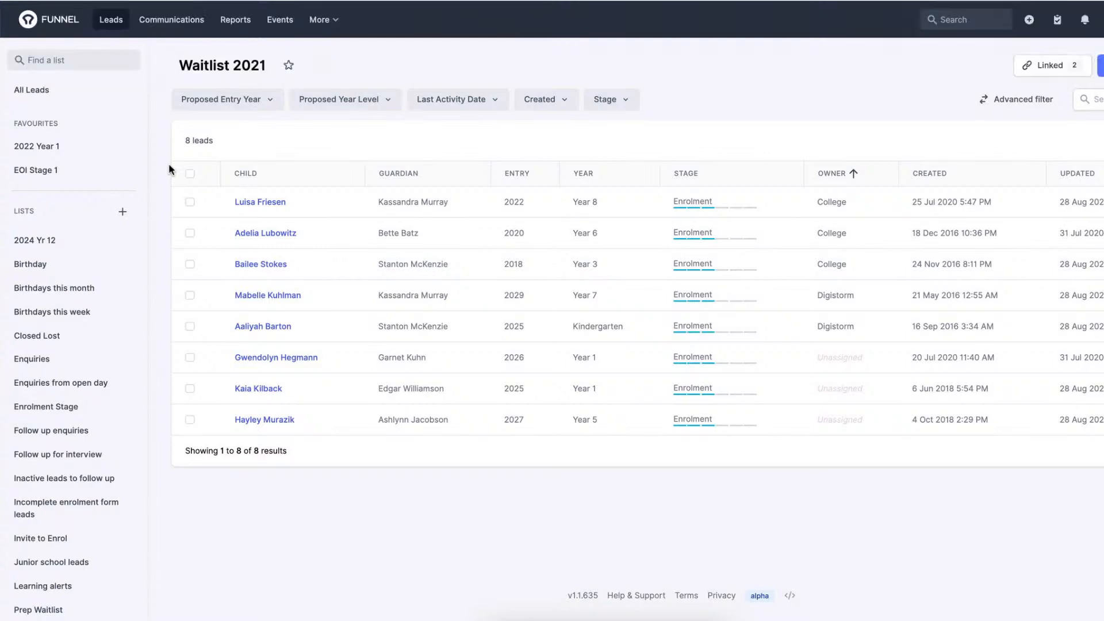
click(72, 63)
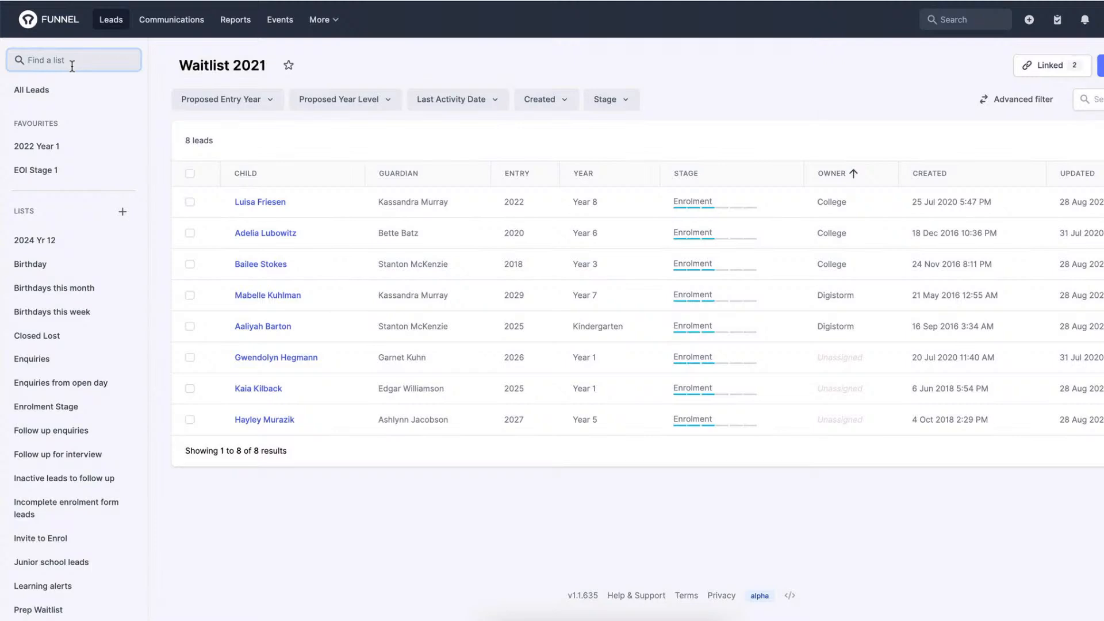
click(40, 90)
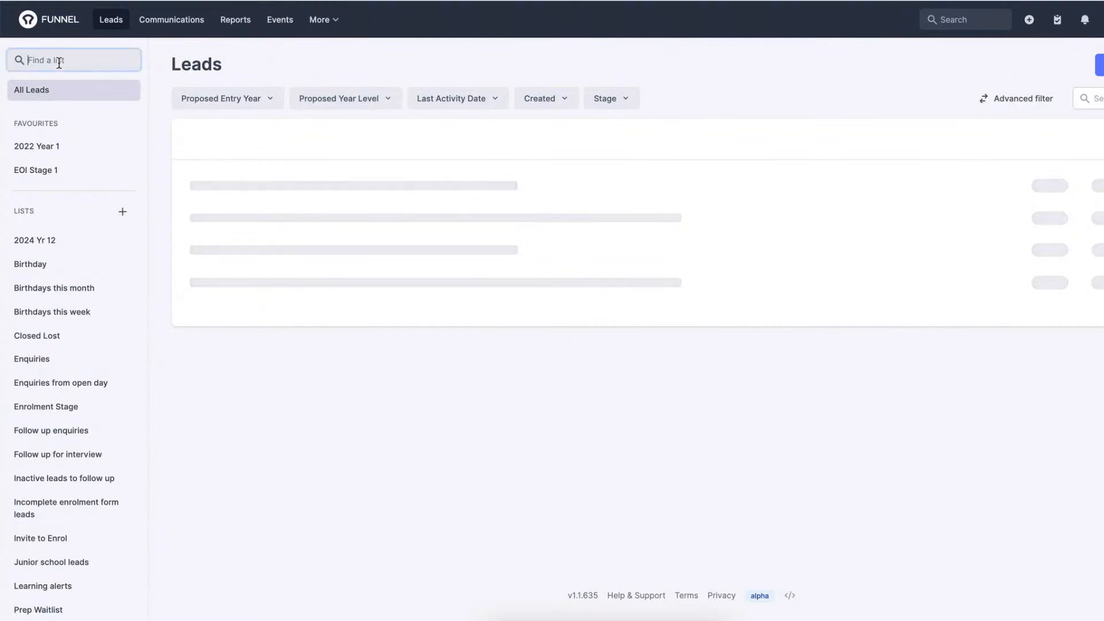
text(2)
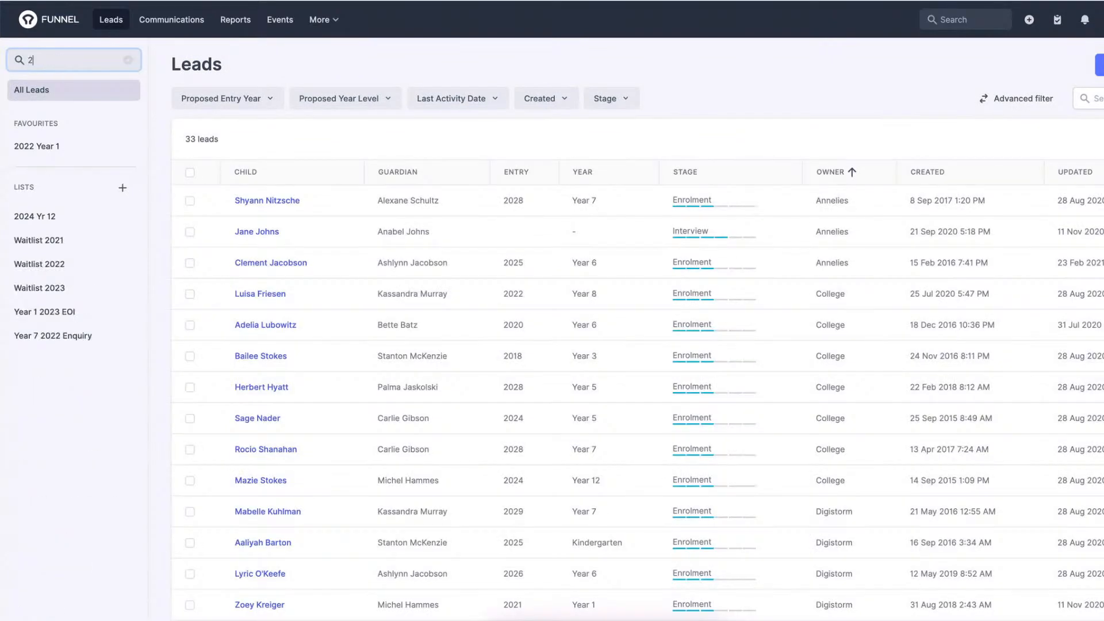
text(022)
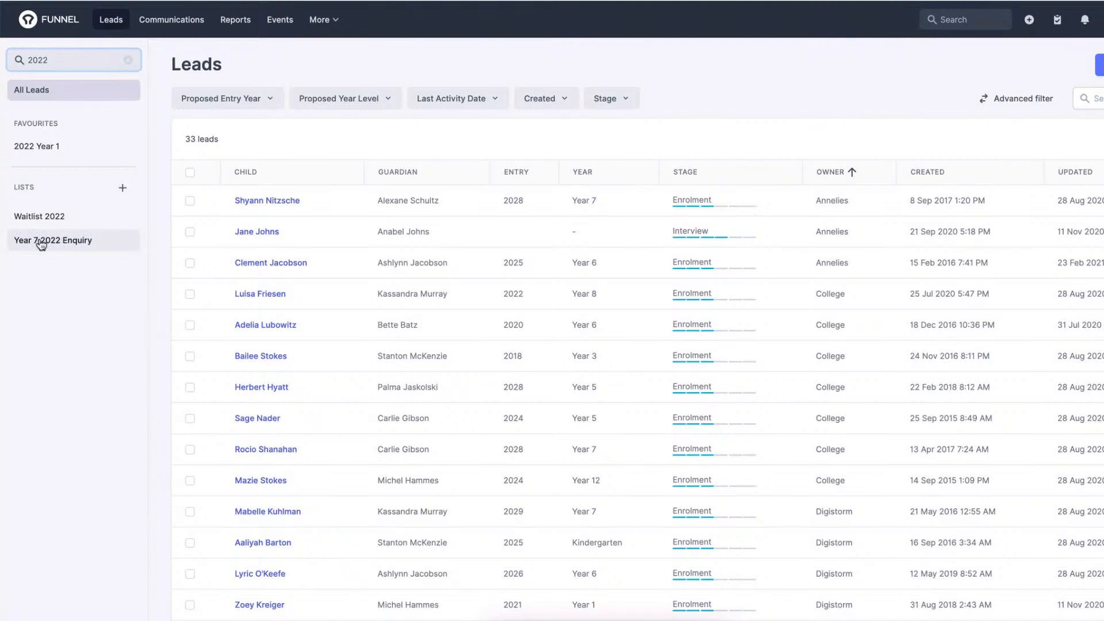
click(127, 60)
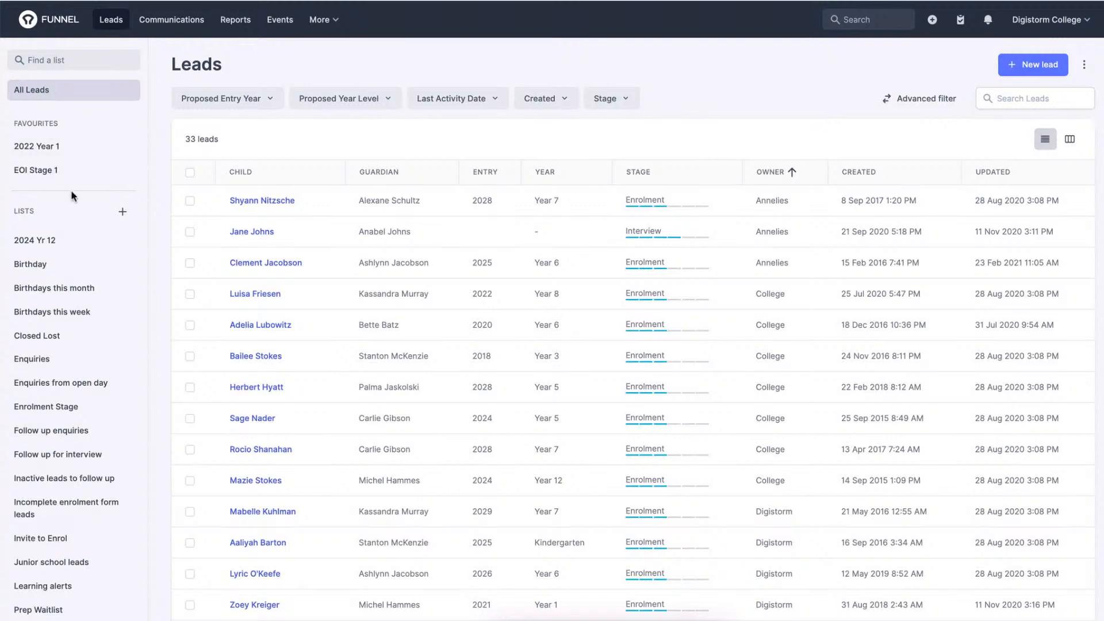
Open the dynamic list 2024 Yr 12 from the saved lists.
scroll(71, 223, down, 1)
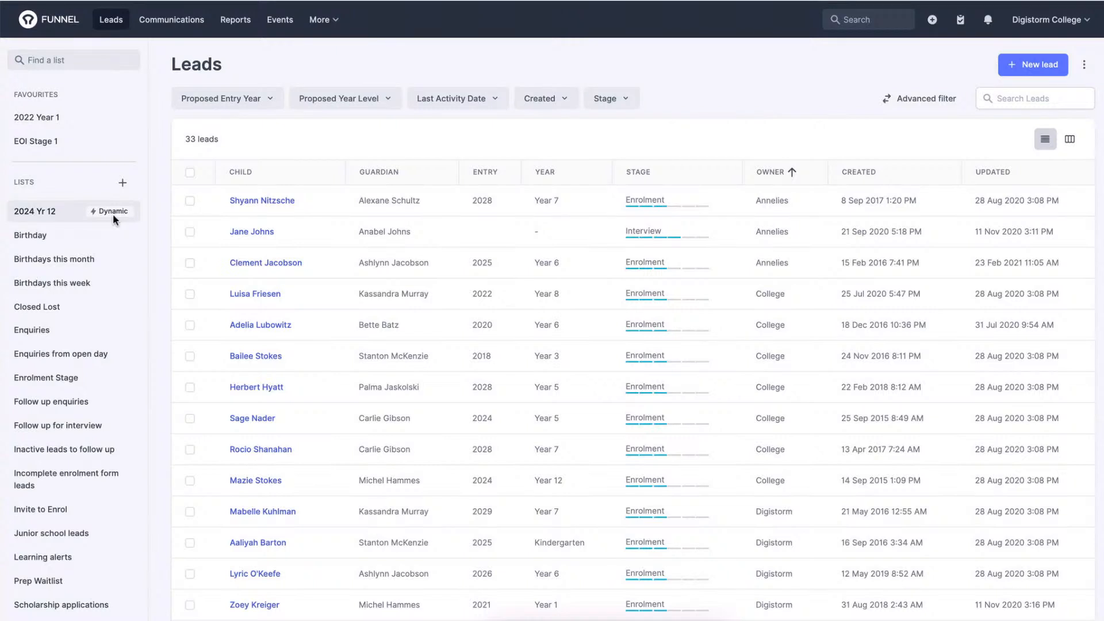
click(49, 214)
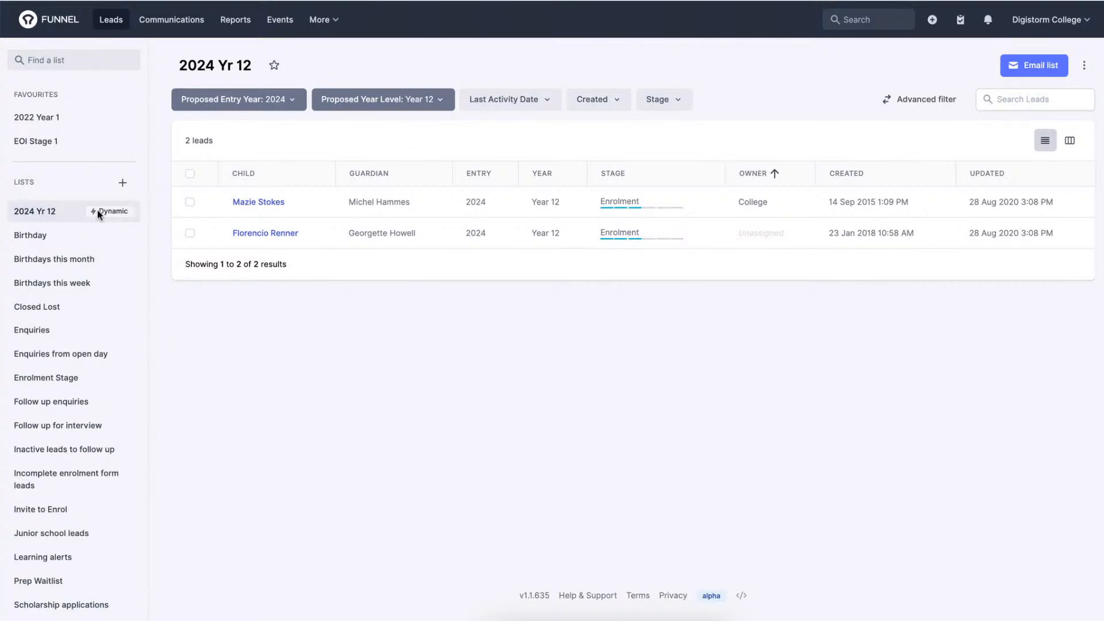
click(92, 212)
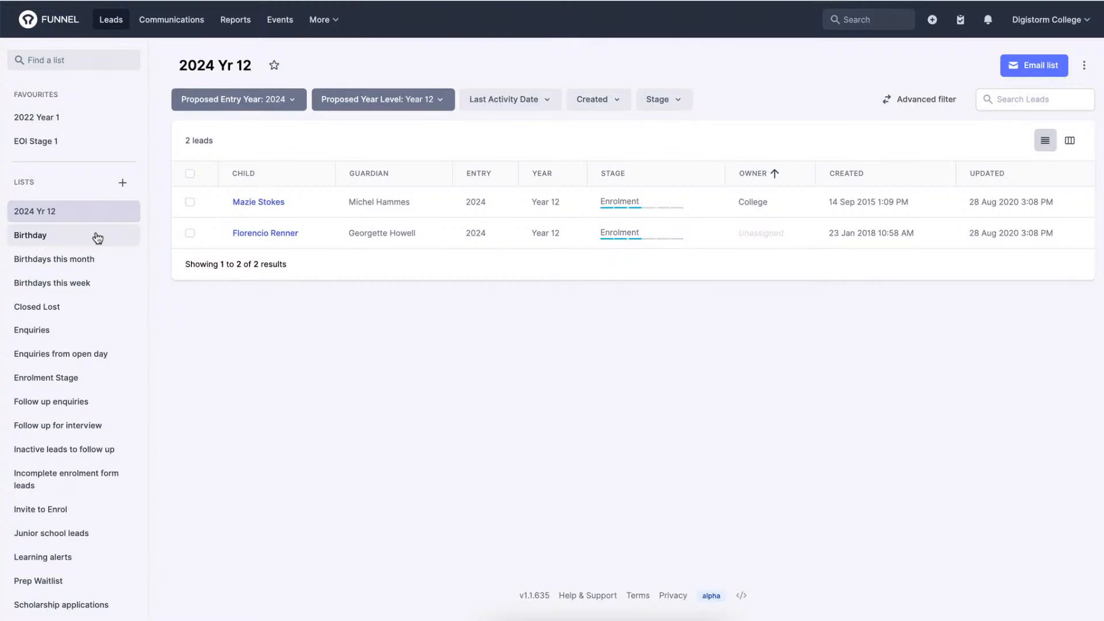
Add the 2024 Yr 12 list to the favourites and remove it again.
scroll(98, 237, up, 1)
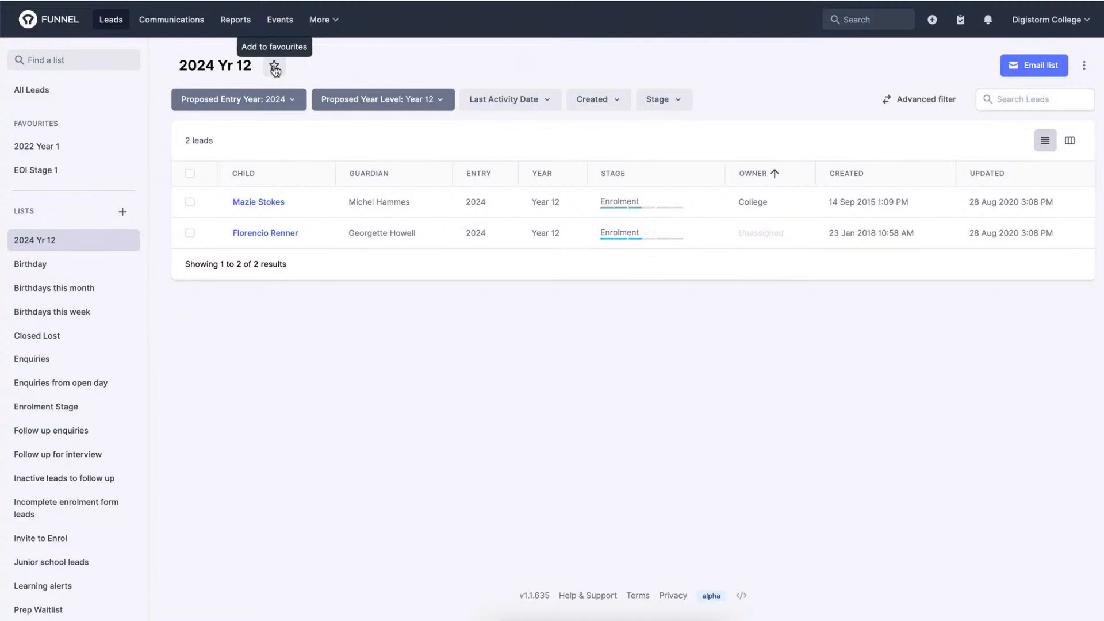
click(275, 66)
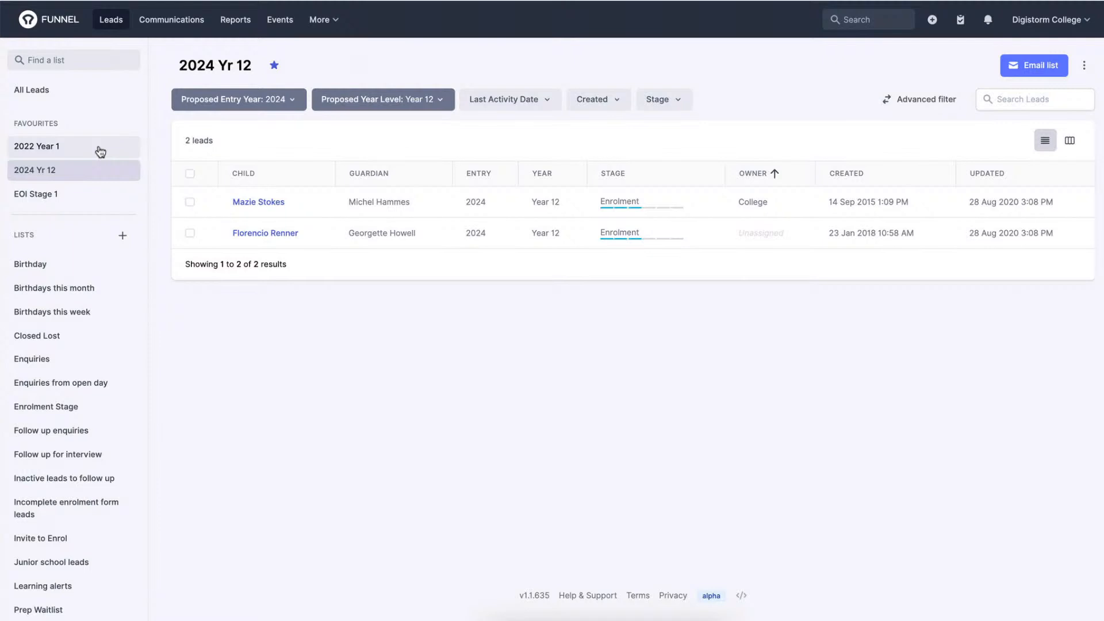
click(275, 67)
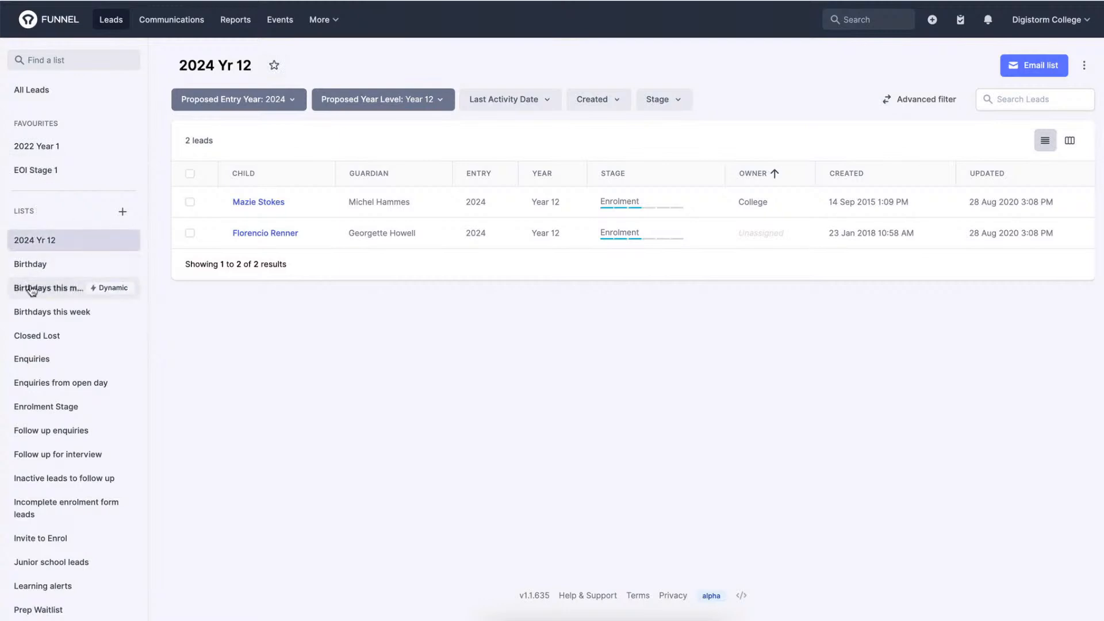
Look through the saved lists, view the 2024 Yr 12 list's edit-columns and delete options, and dismiss them.
scroll(36, 317, down, 1)
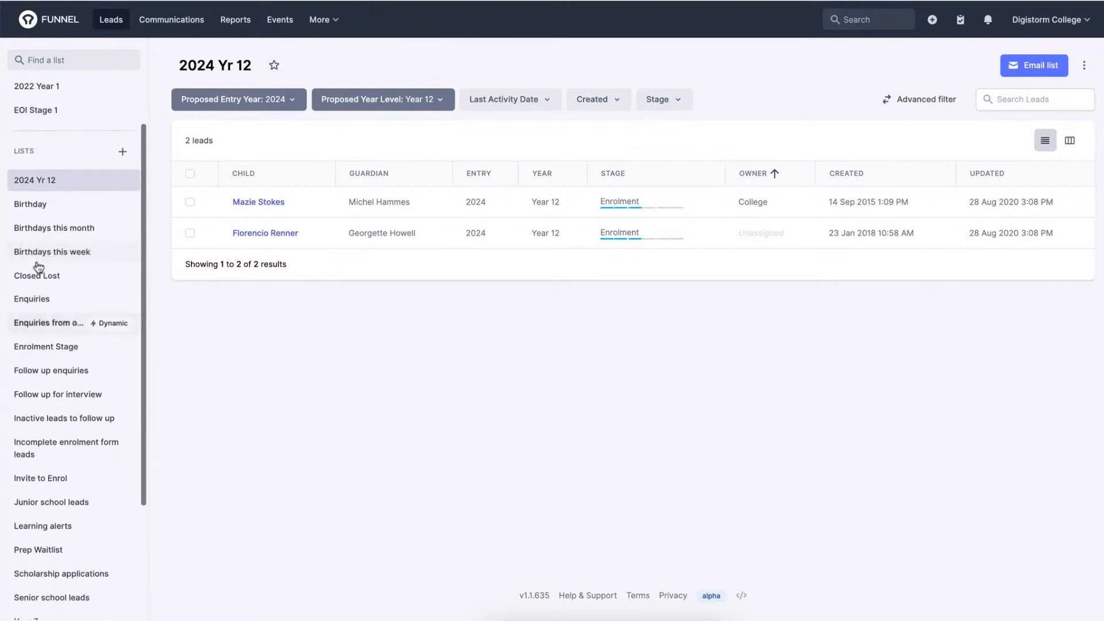
scroll(28, 185, up, 1)
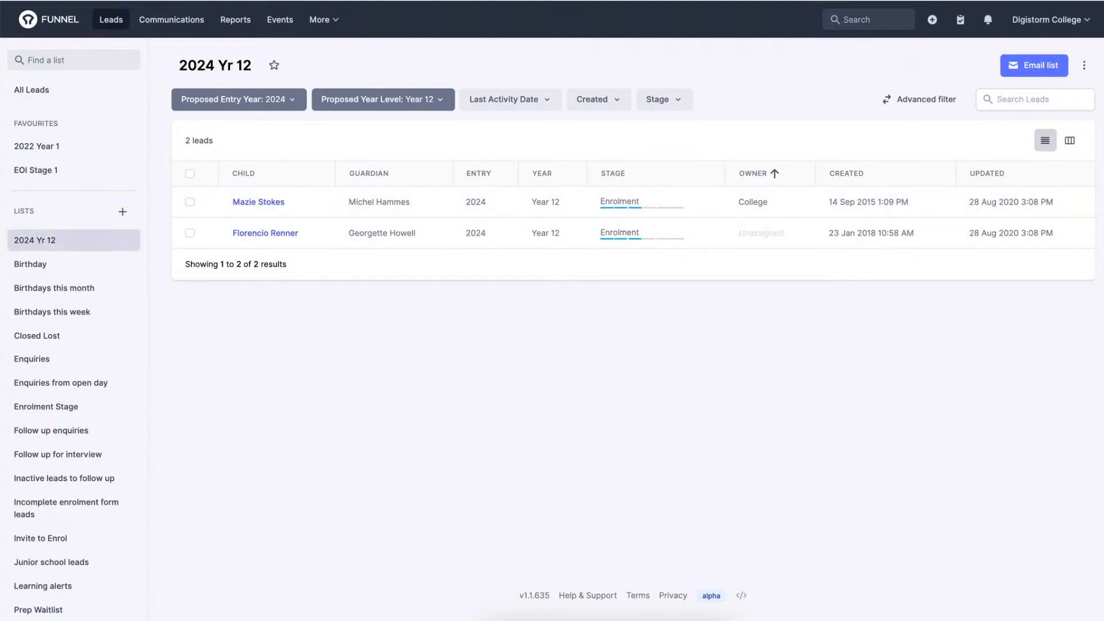
click(1085, 68)
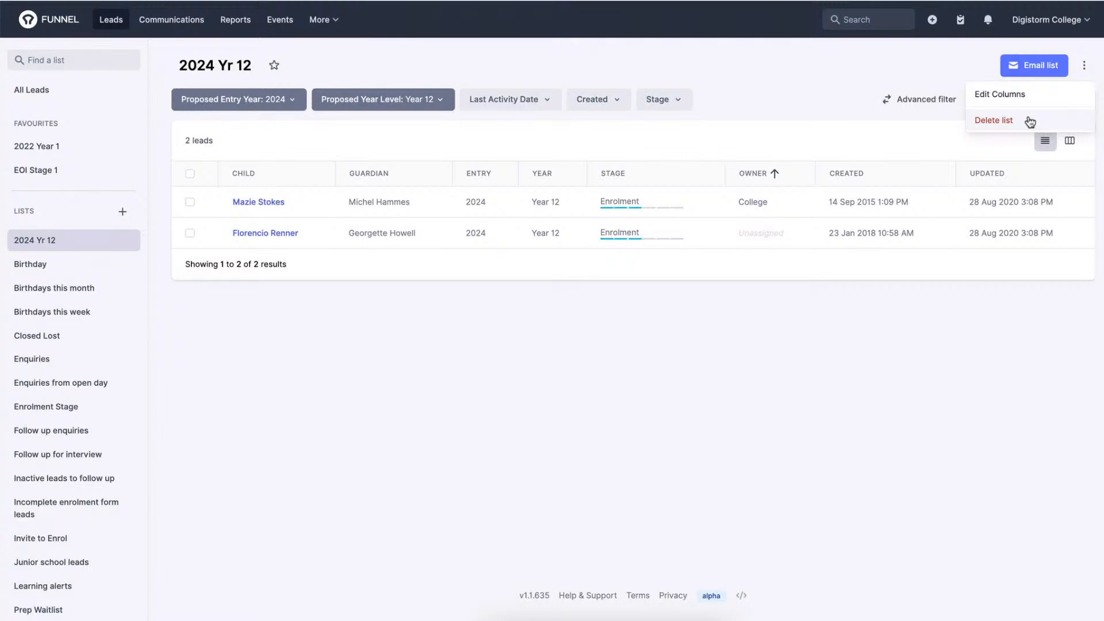
click(961, 340)
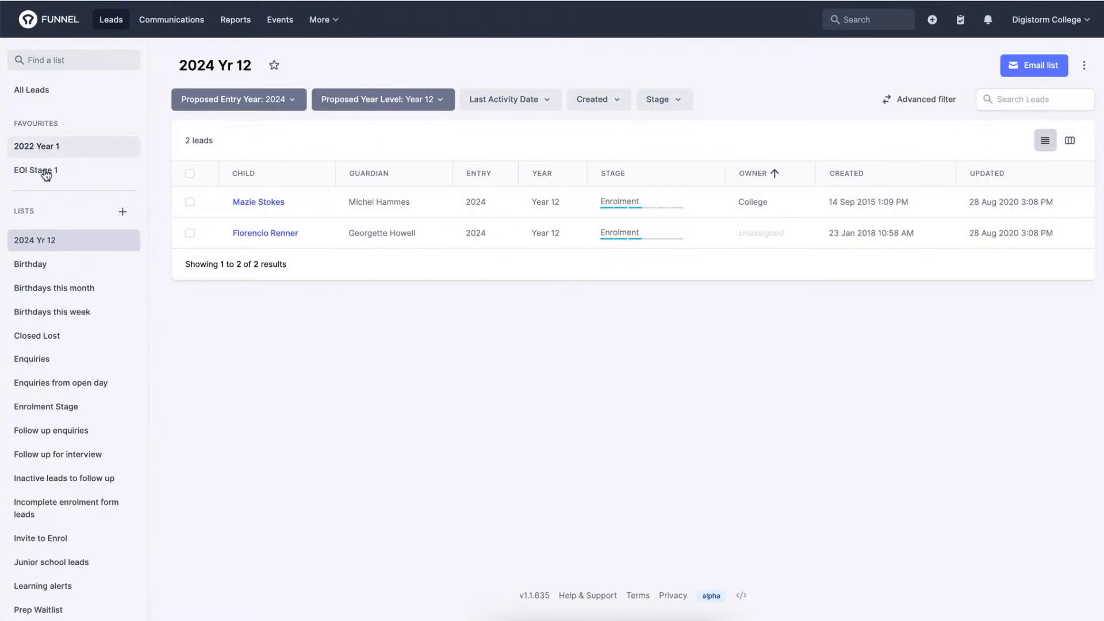
Return from the 2024 Yr 12 list to All Leads and start a new dynamic list.
click(51, 252)
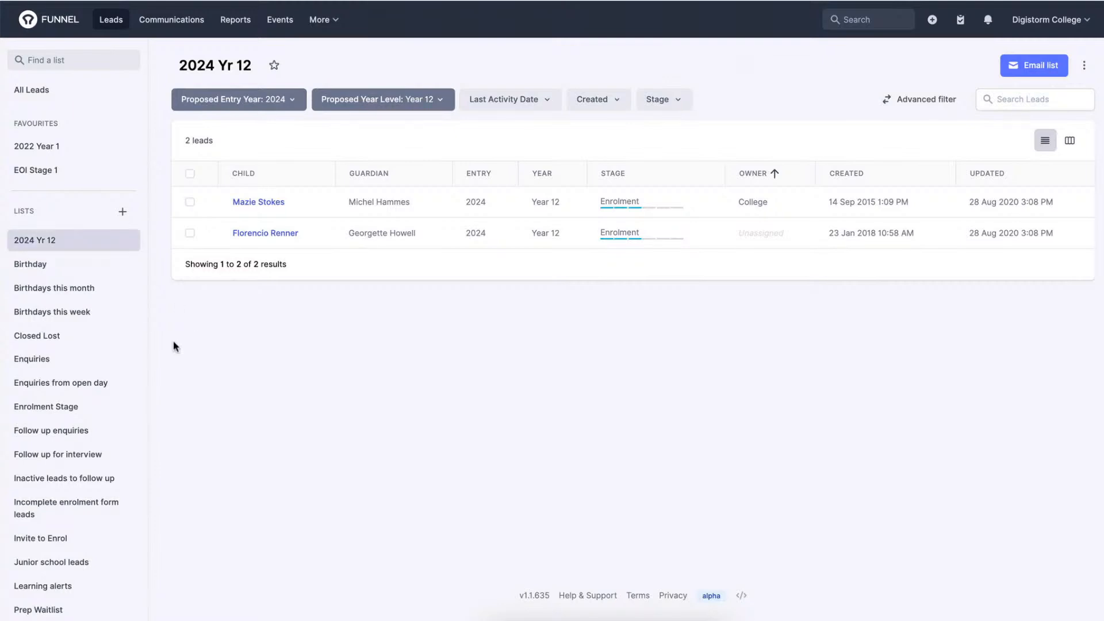
click(34, 96)
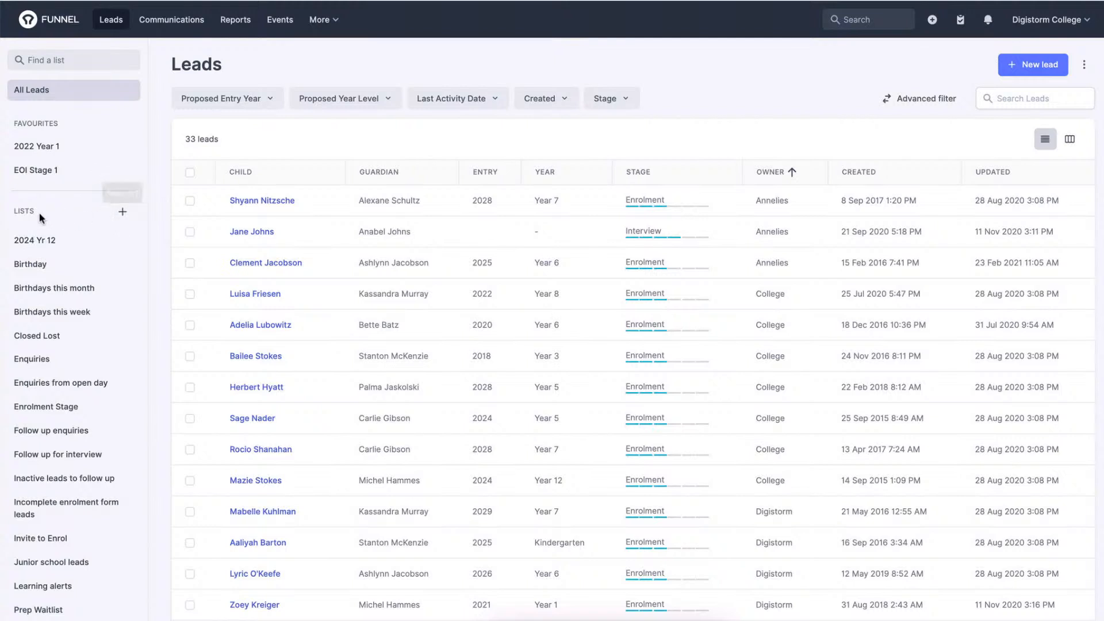
double_click(20, 211)
click(122, 212)
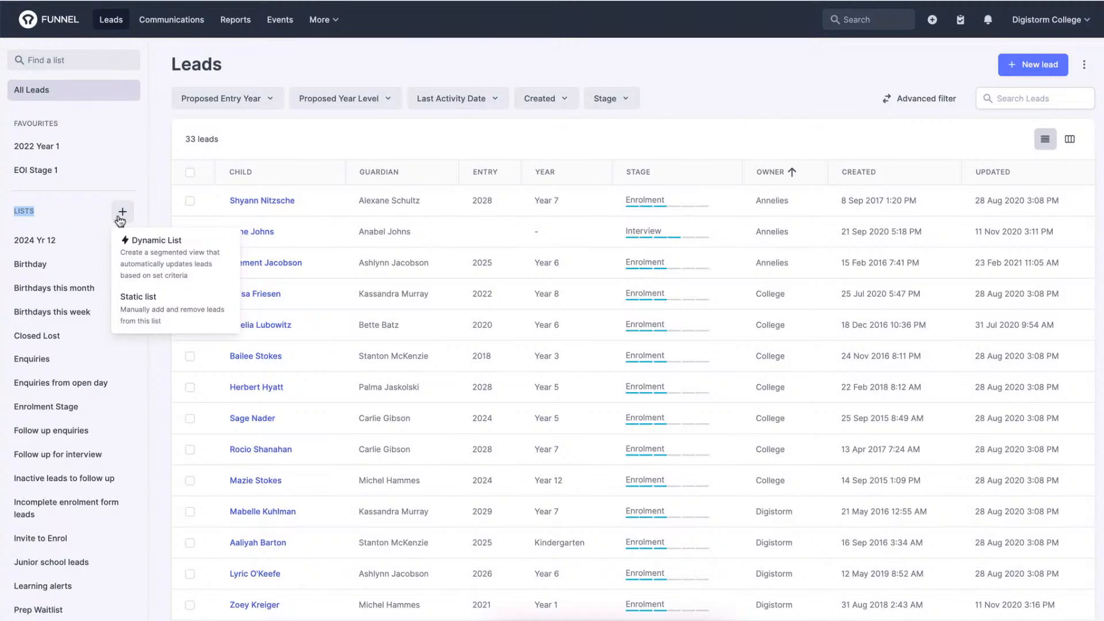
click(146, 248)
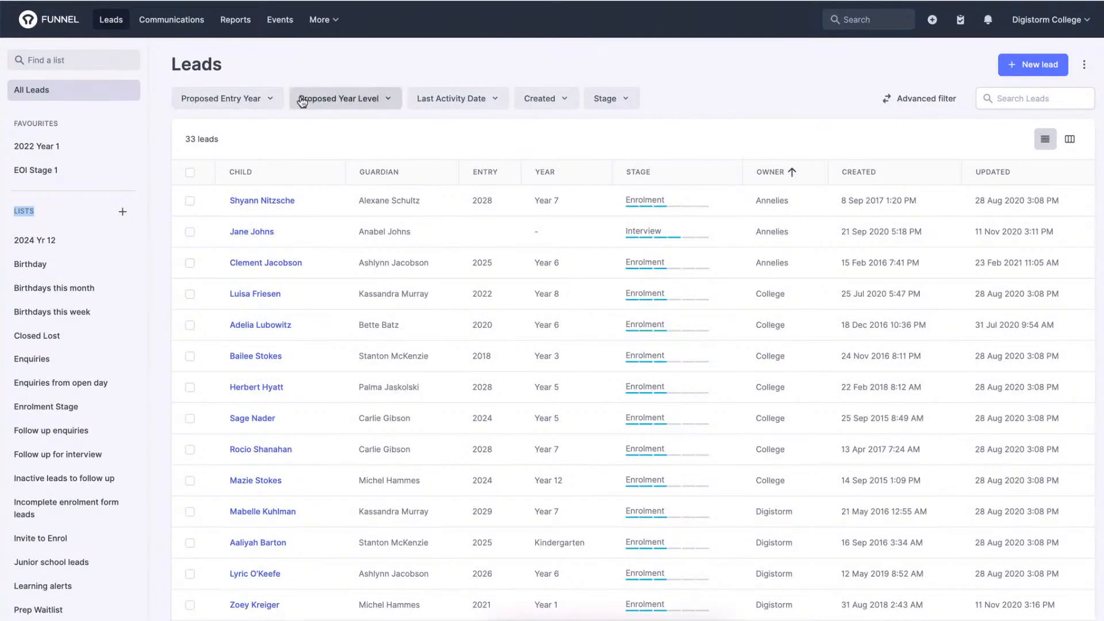
Filter all leads by the proposed year level Year 6.
click(270, 100)
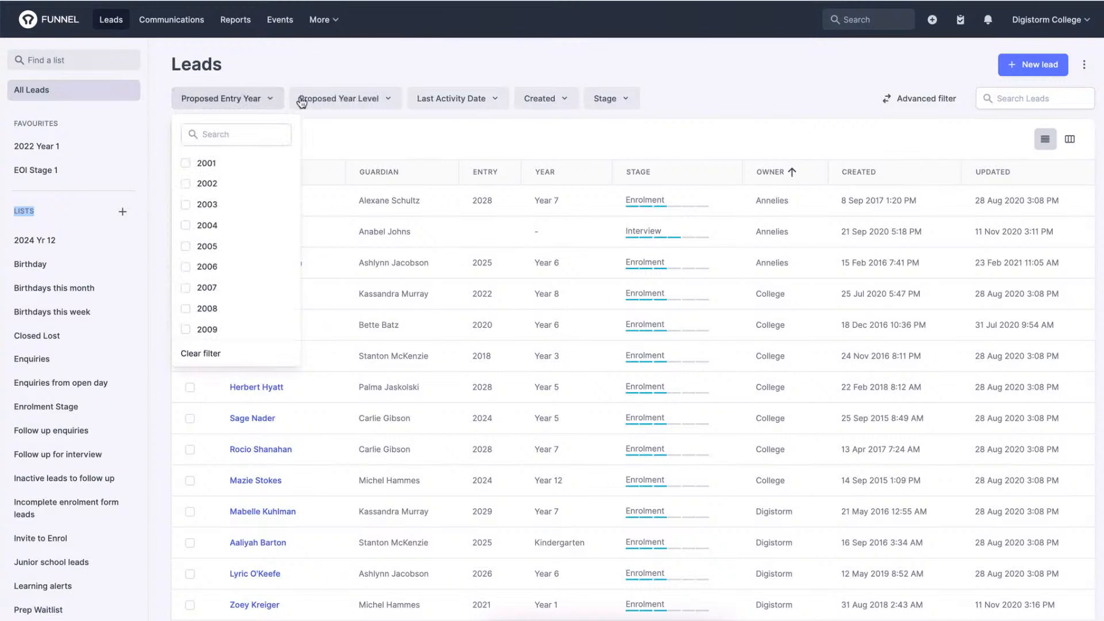
click(342, 99)
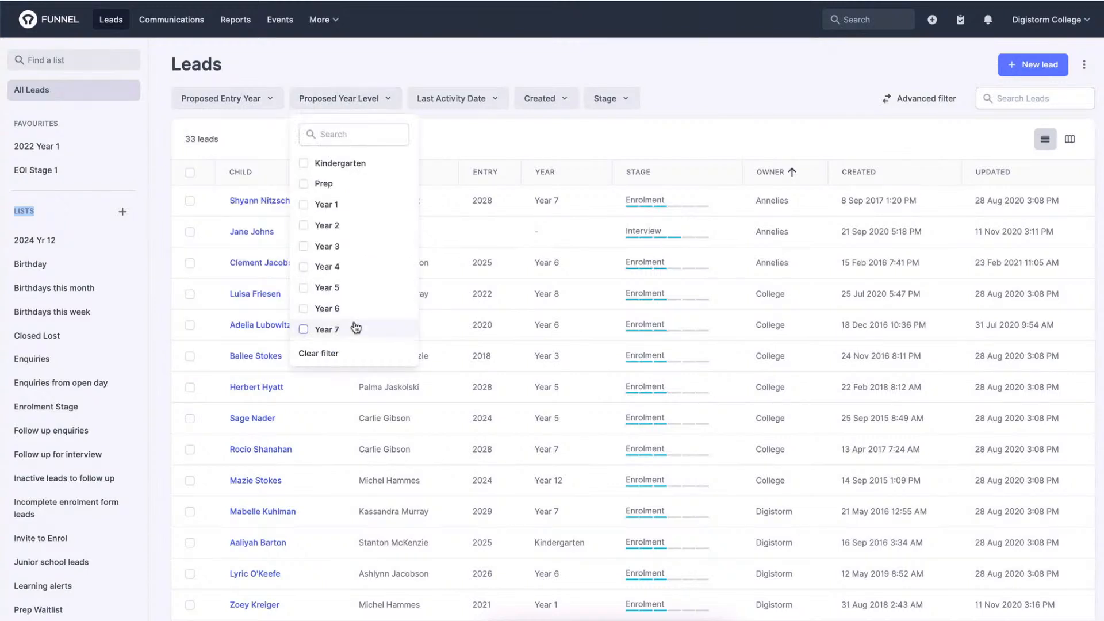
scroll(357, 328, down, 1)
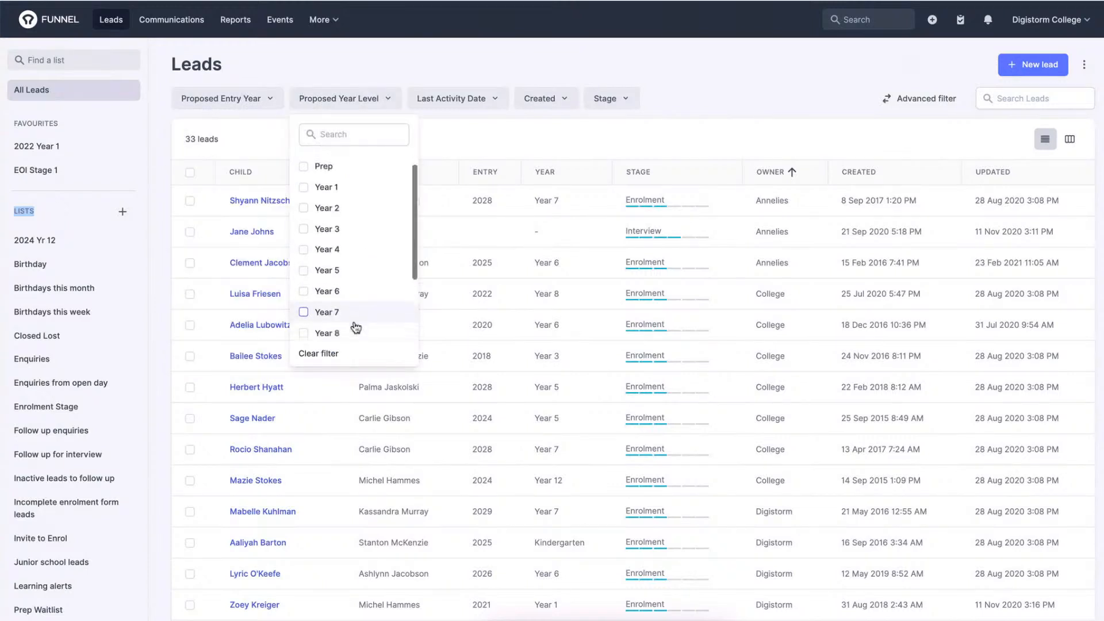
click(356, 294)
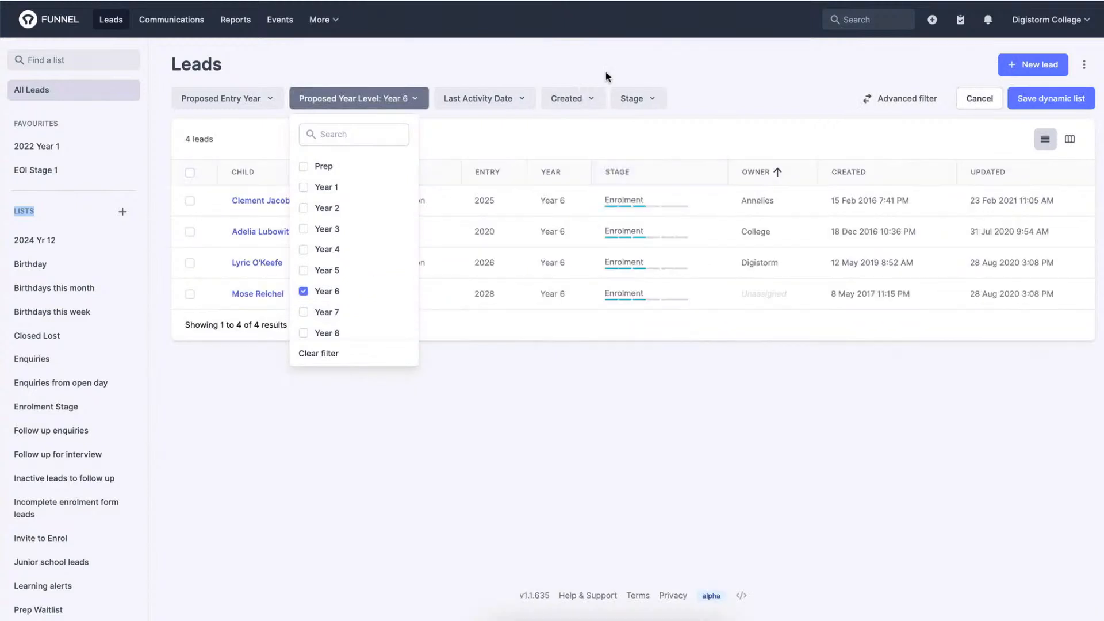
click(631, 54)
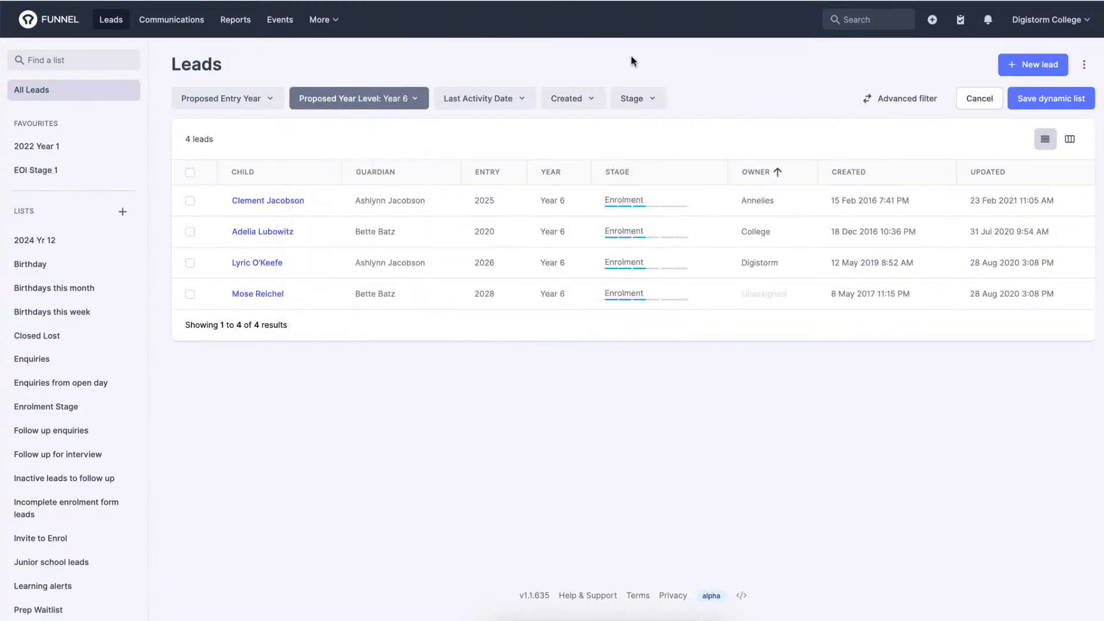
Switch to the advanced filter and add an And condition requiring the lead property Gender to equal Male.
click(890, 100)
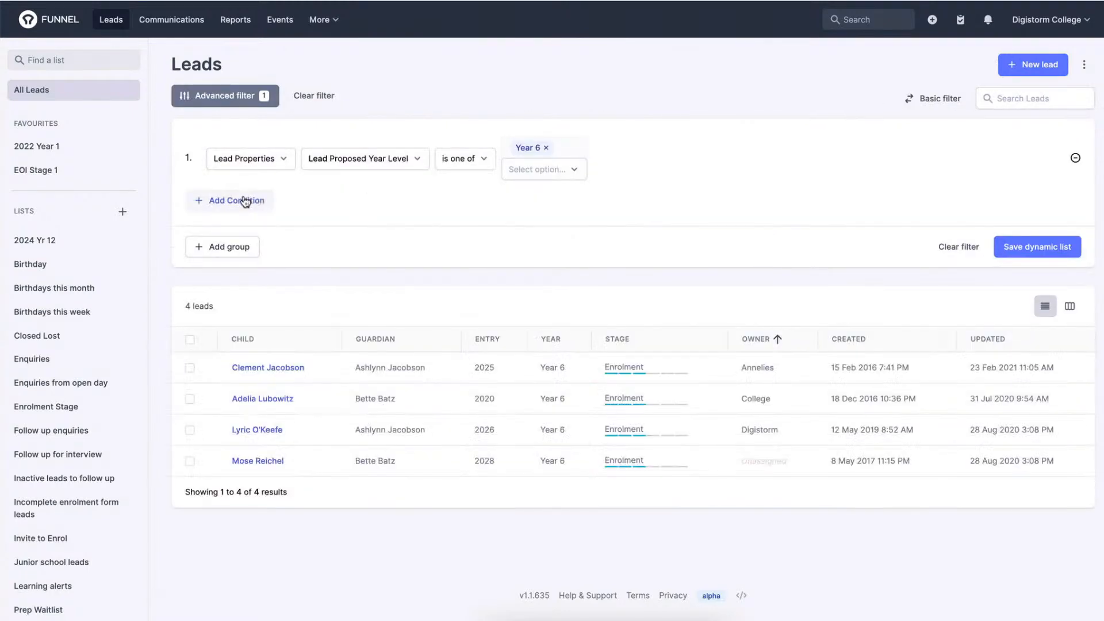
click(246, 201)
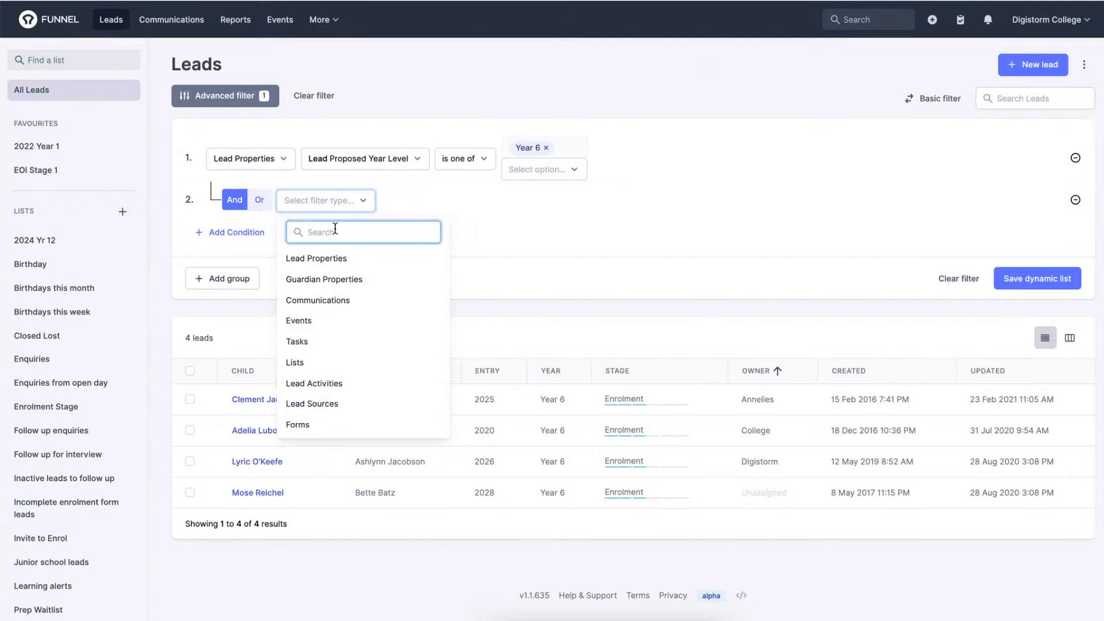
click(327, 258)
click(461, 202)
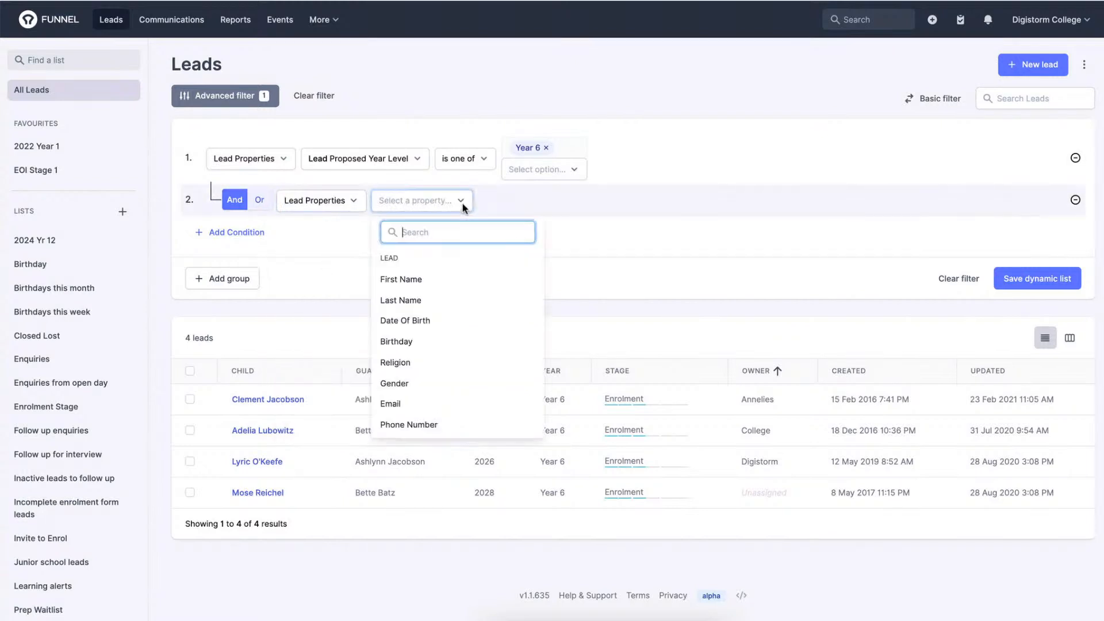
click(425, 383)
click(550, 200)
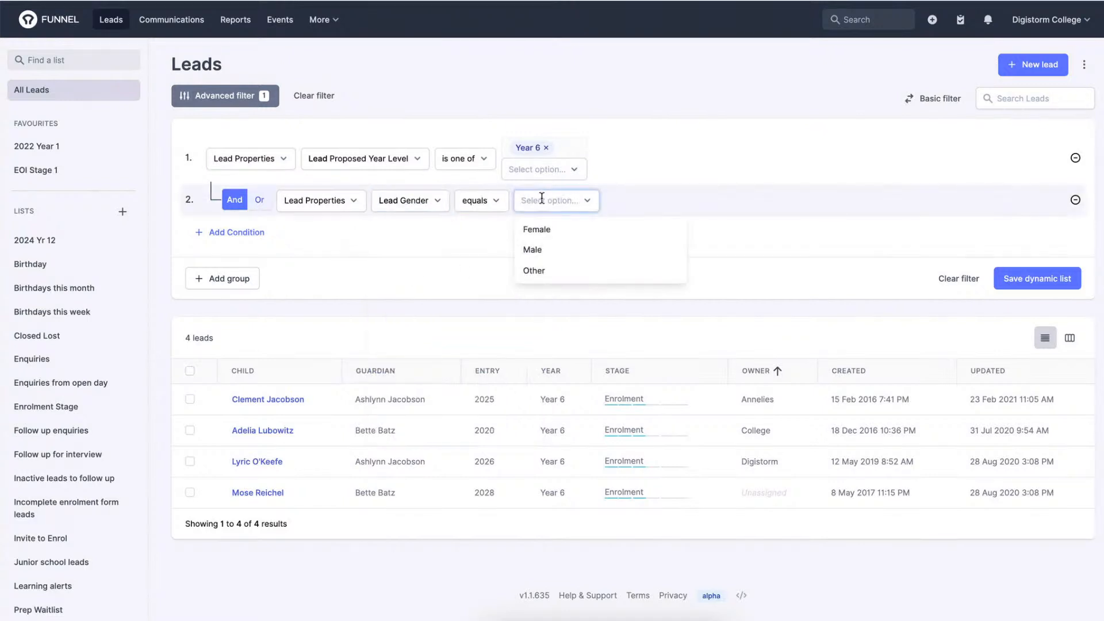
click(540, 249)
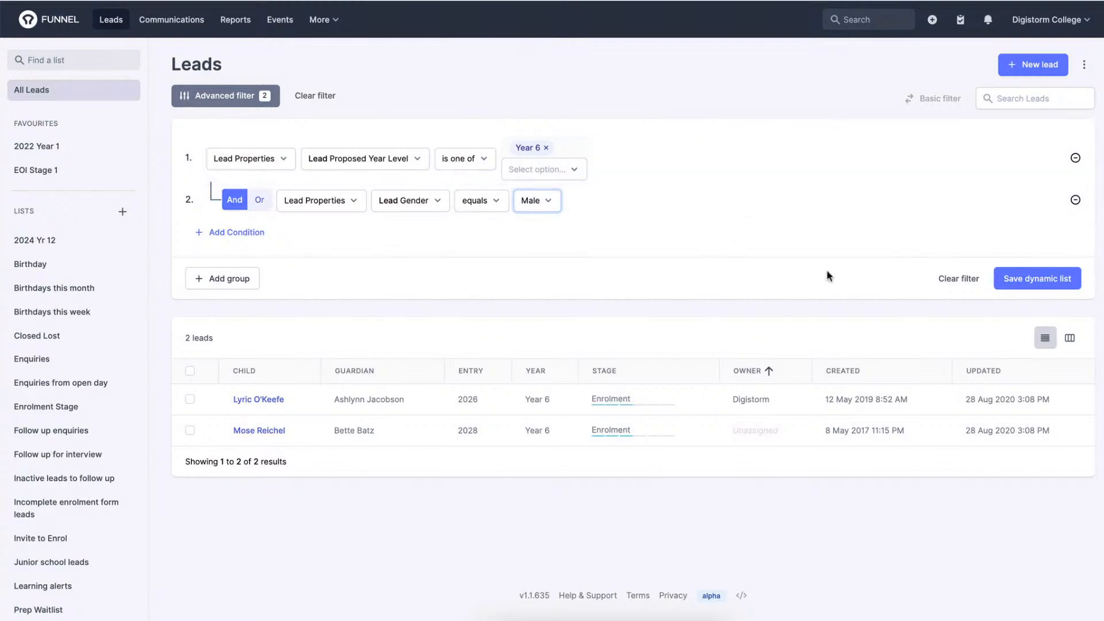
Save the filtered leads as a dynamic list named Yr 6 Males.
click(1035, 285)
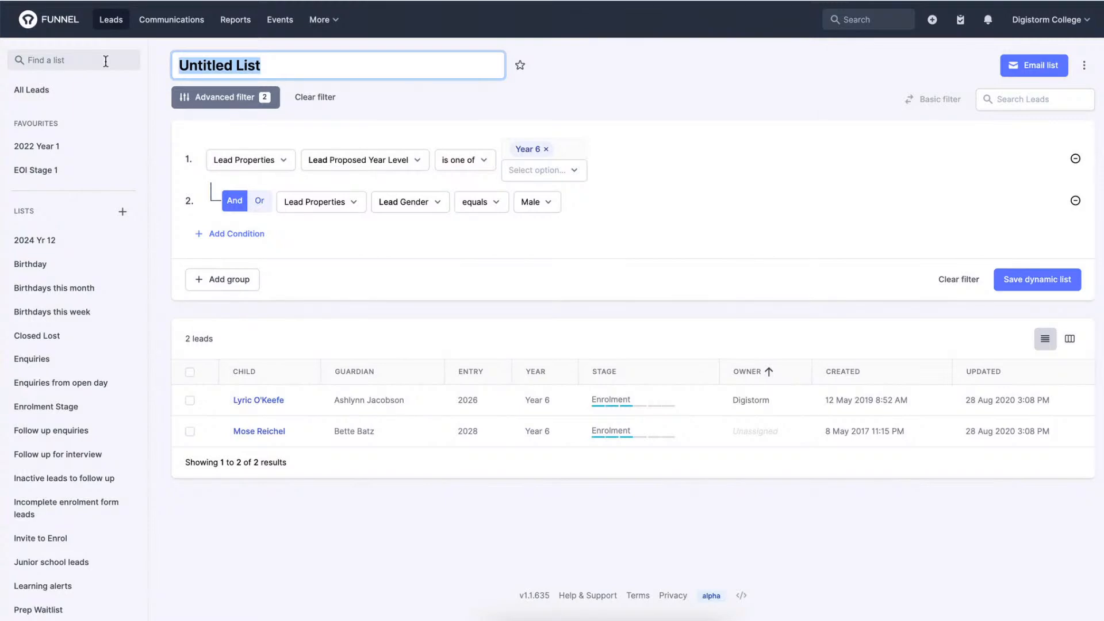
text(Yr)
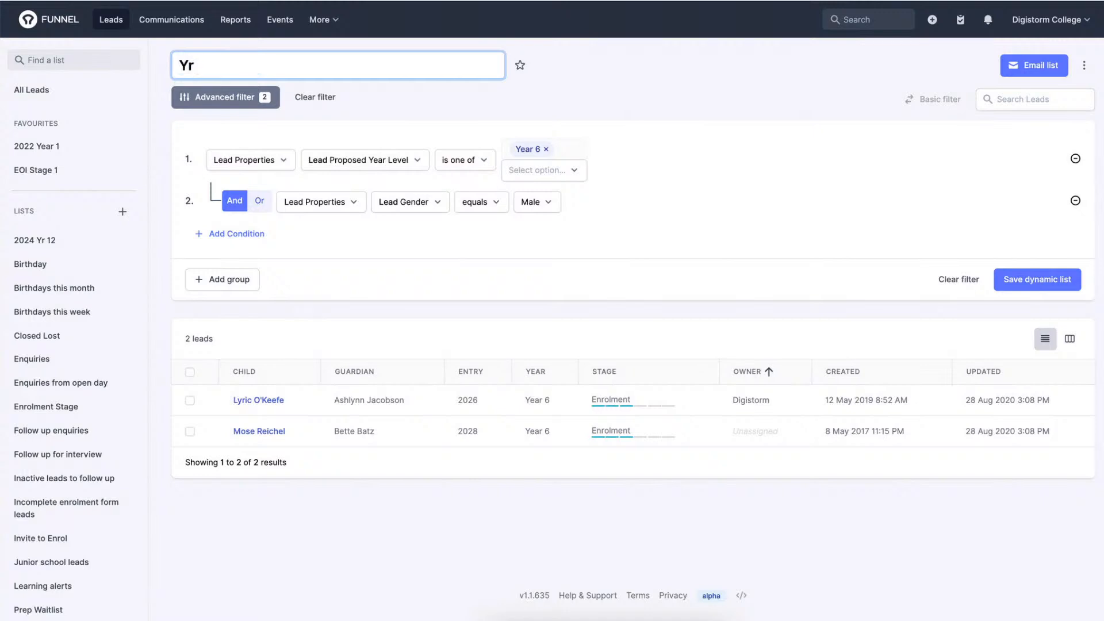
text( 6 Males)
key(Return)
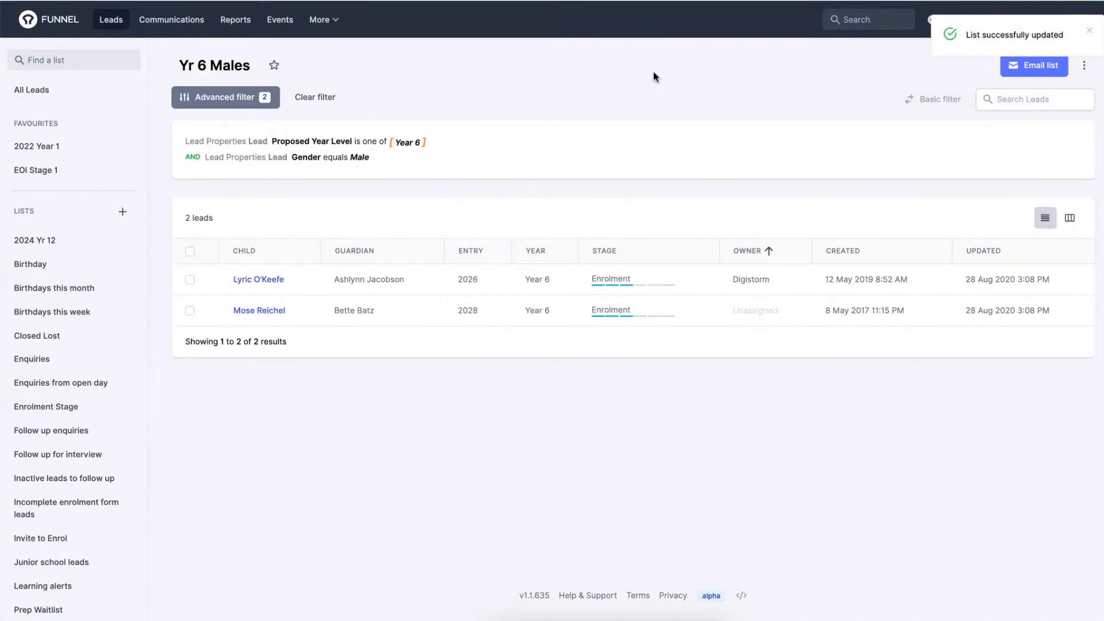
Open the Yr 6 Males list's name for editing and leave it without making changes.
click(234, 65)
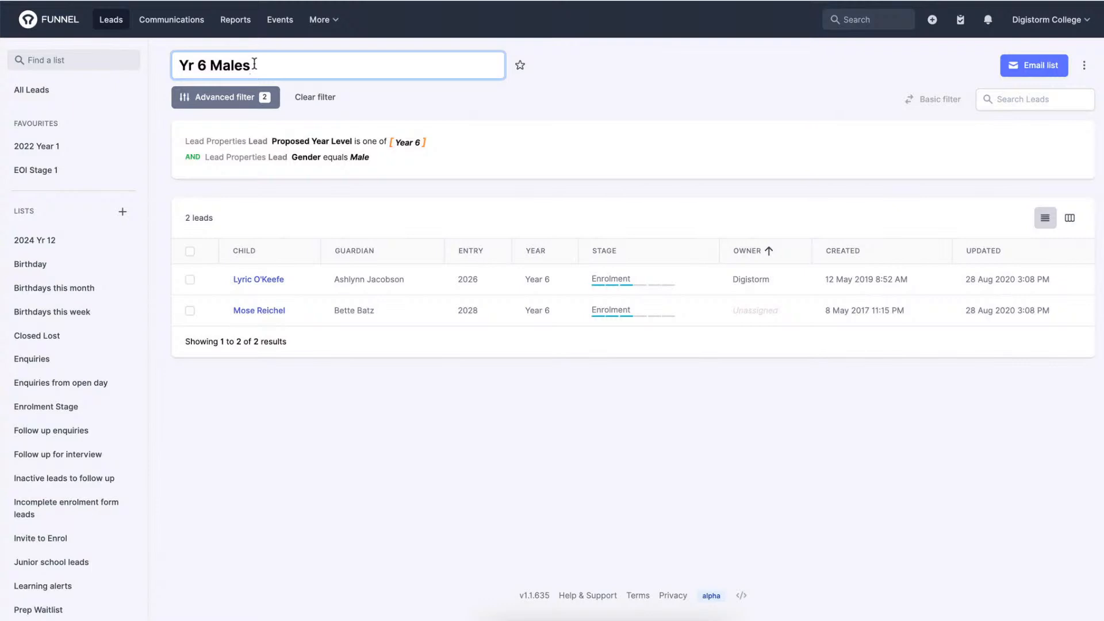
key(Return)
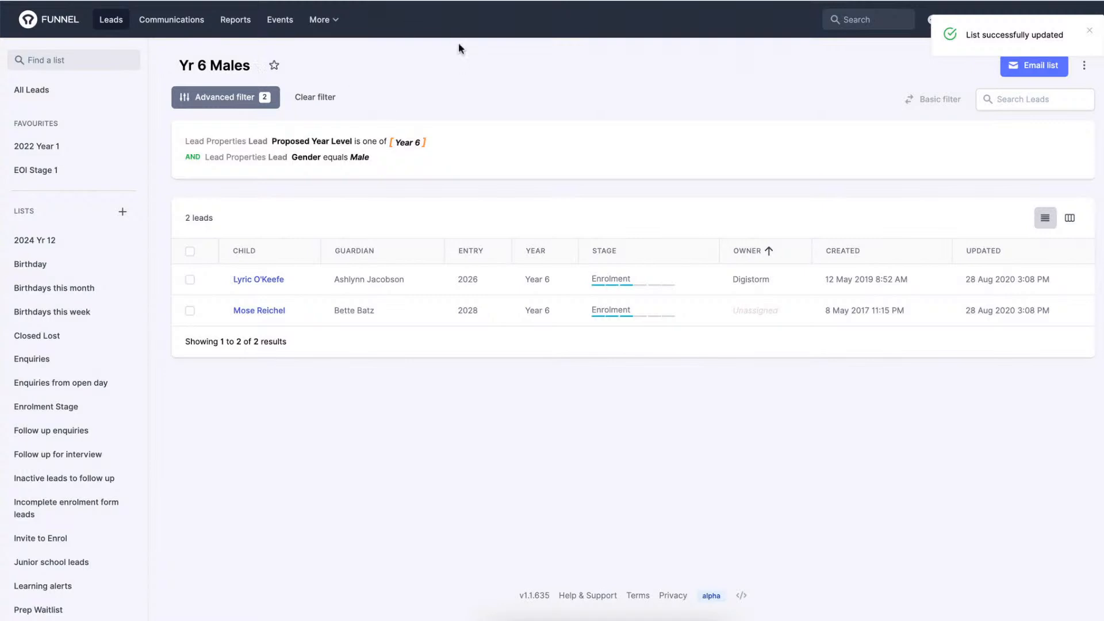
click(236, 65)
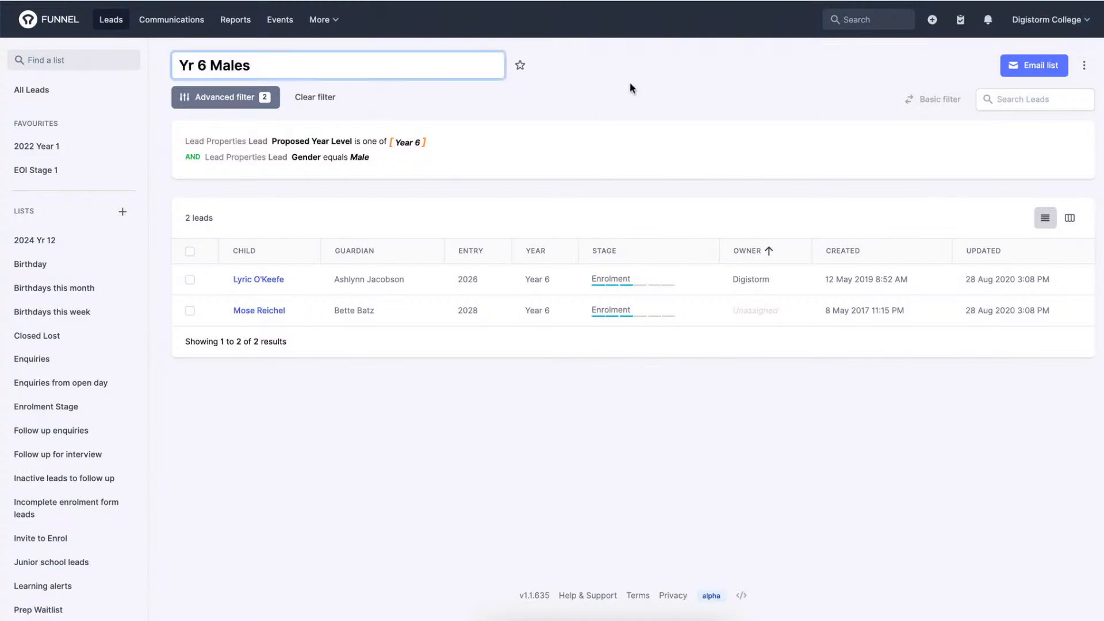
click(651, 75)
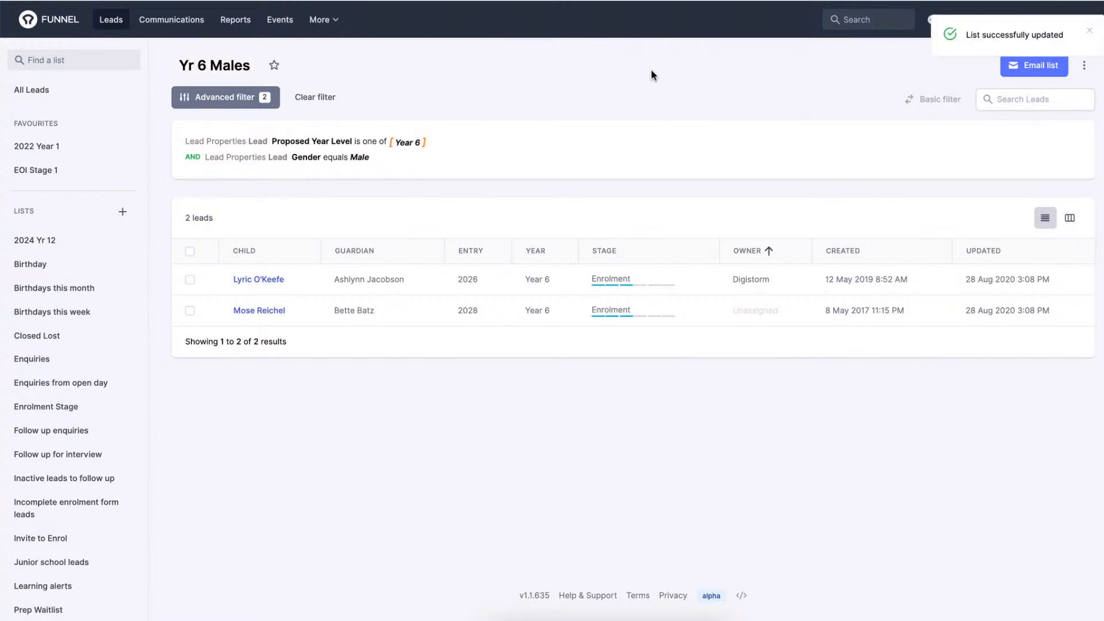
click(249, 66)
click(510, 31)
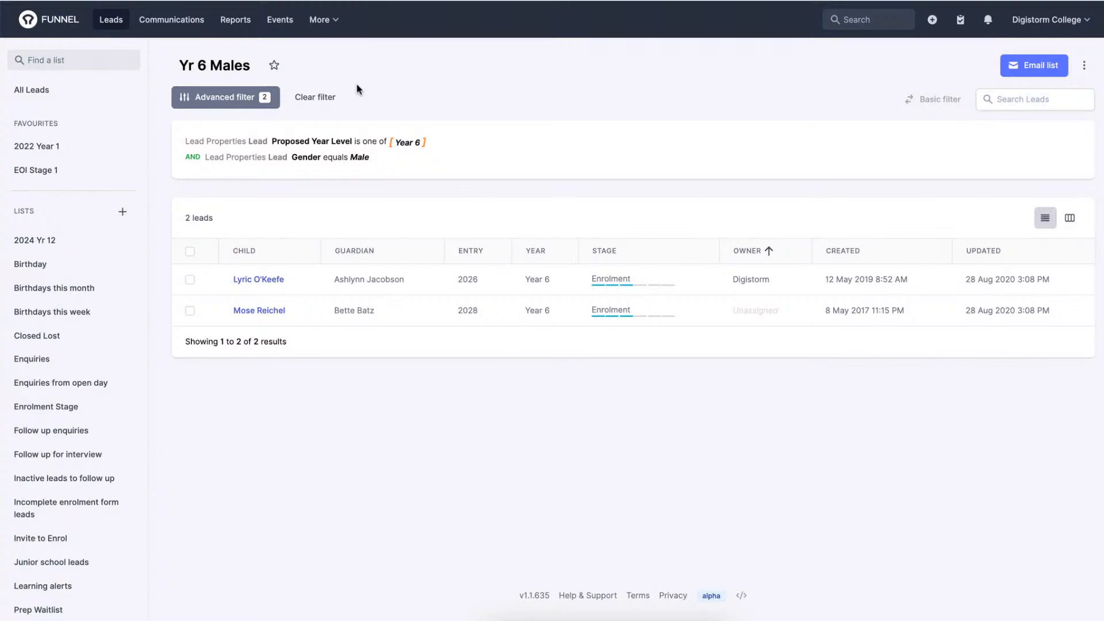
Add the Yr 6 Males list to the favourites.
click(276, 67)
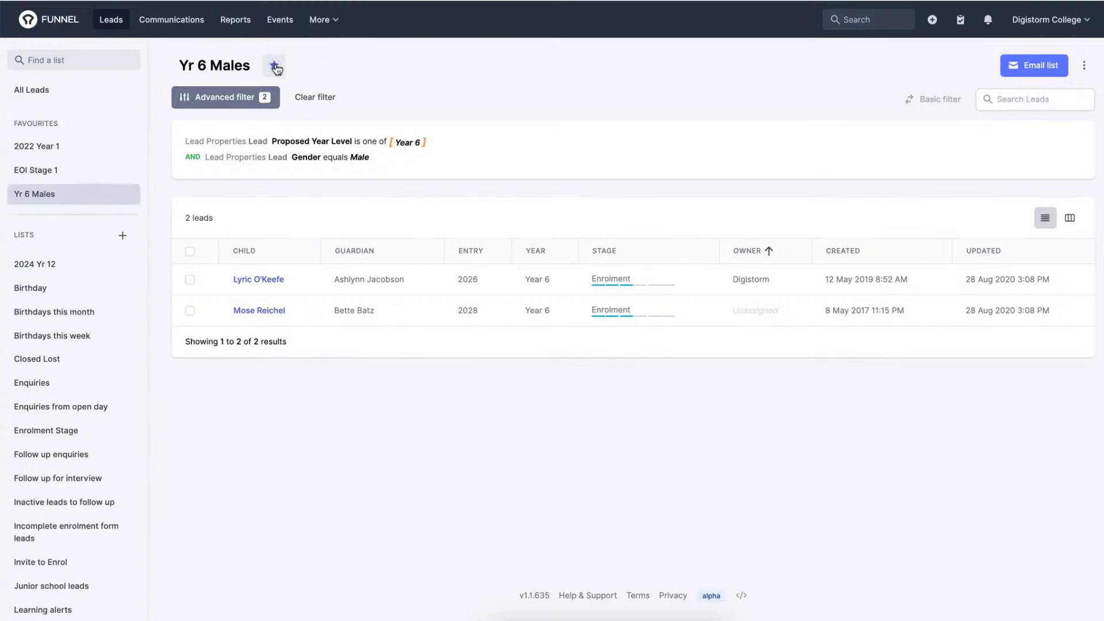
Create a new static list named Waitlisted Yr 7.
click(123, 236)
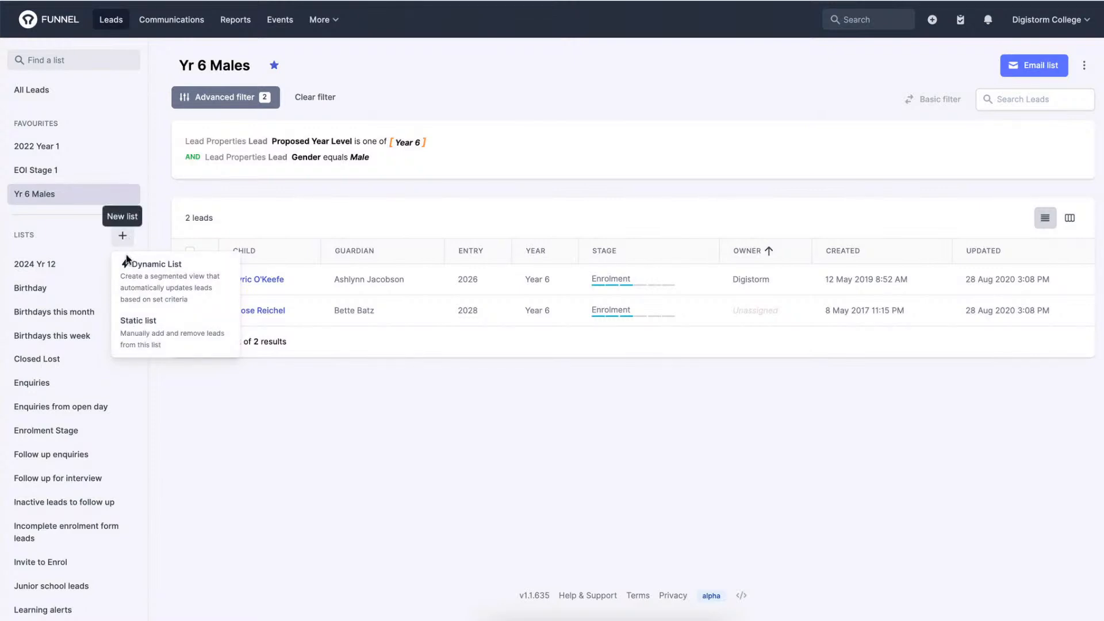
click(130, 330)
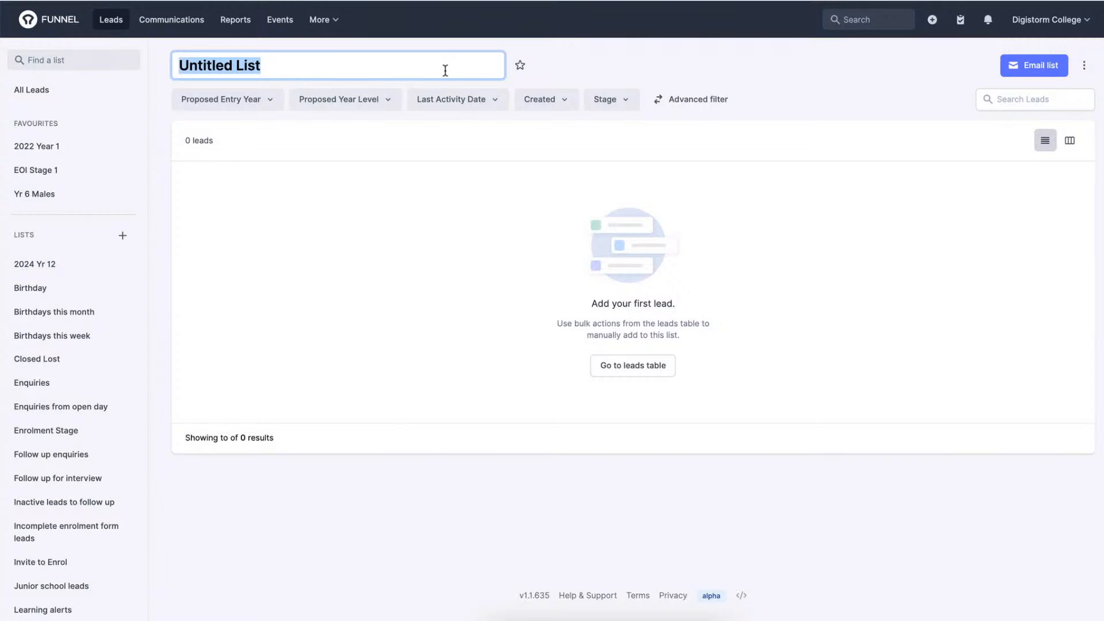
text(W)
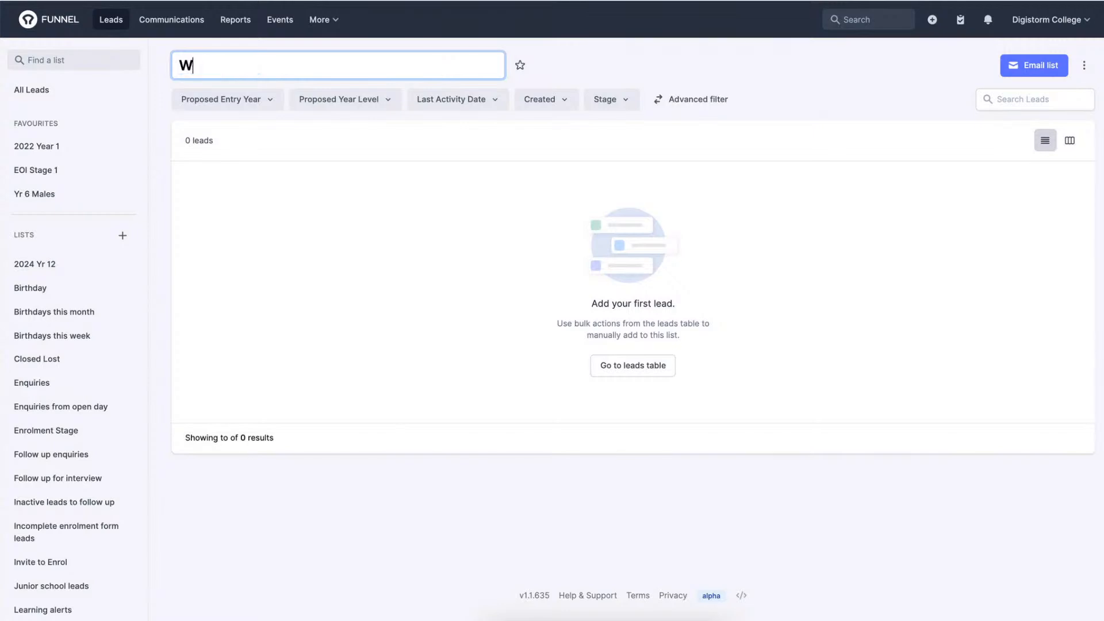
text(aitlisted Yr 7)
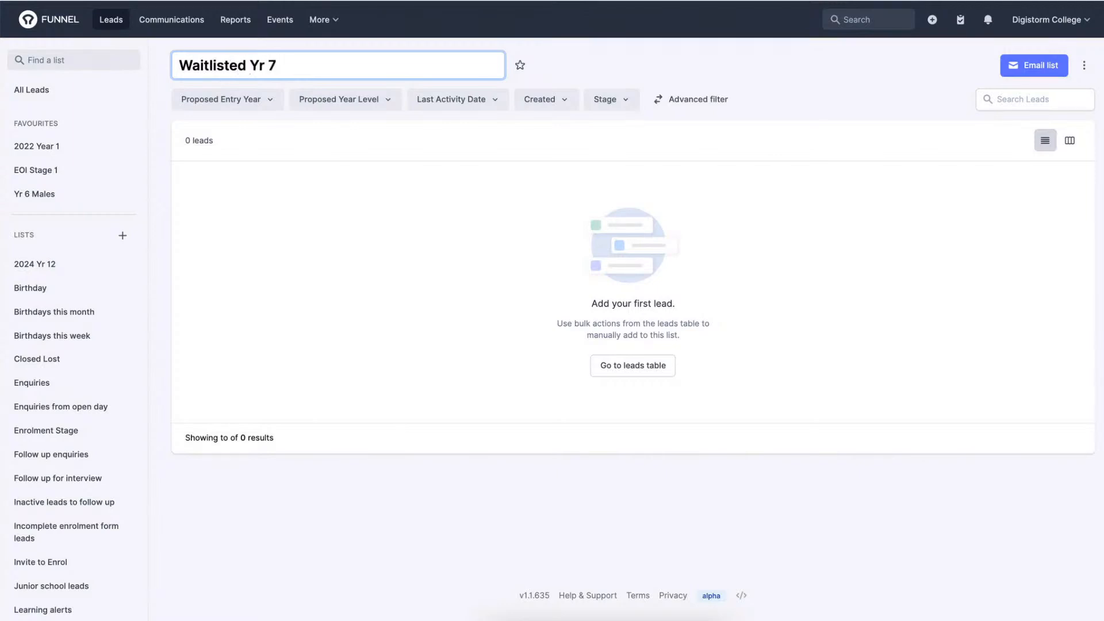
key(Return)
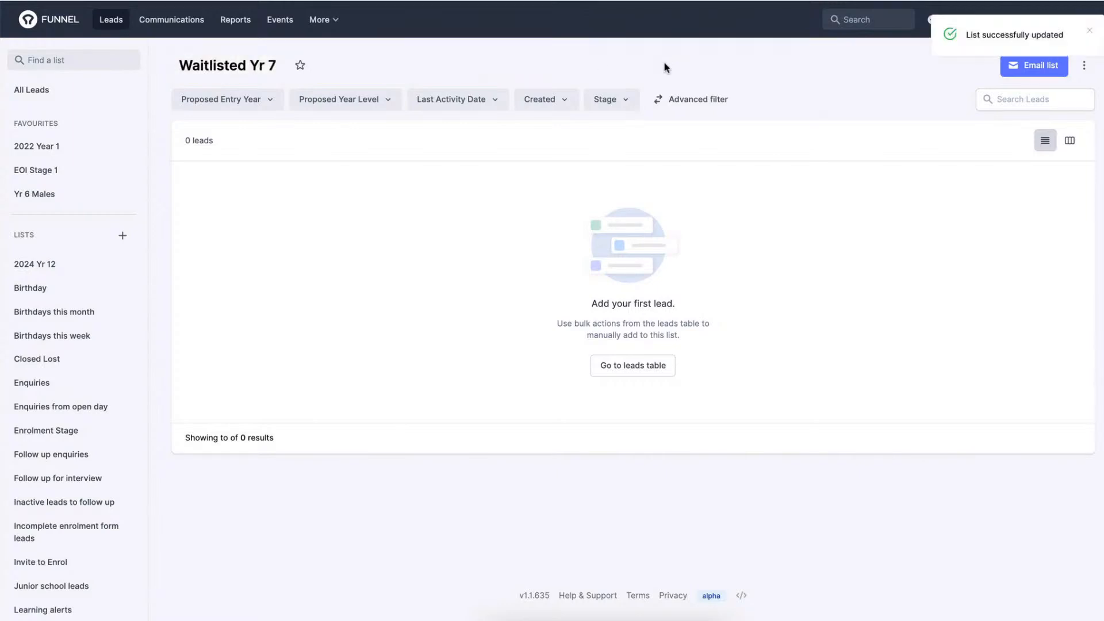
From the full leads table, add the two Year 7 leads with entry year 2028 to the Waitlisted Yr 7 list.
click(638, 373)
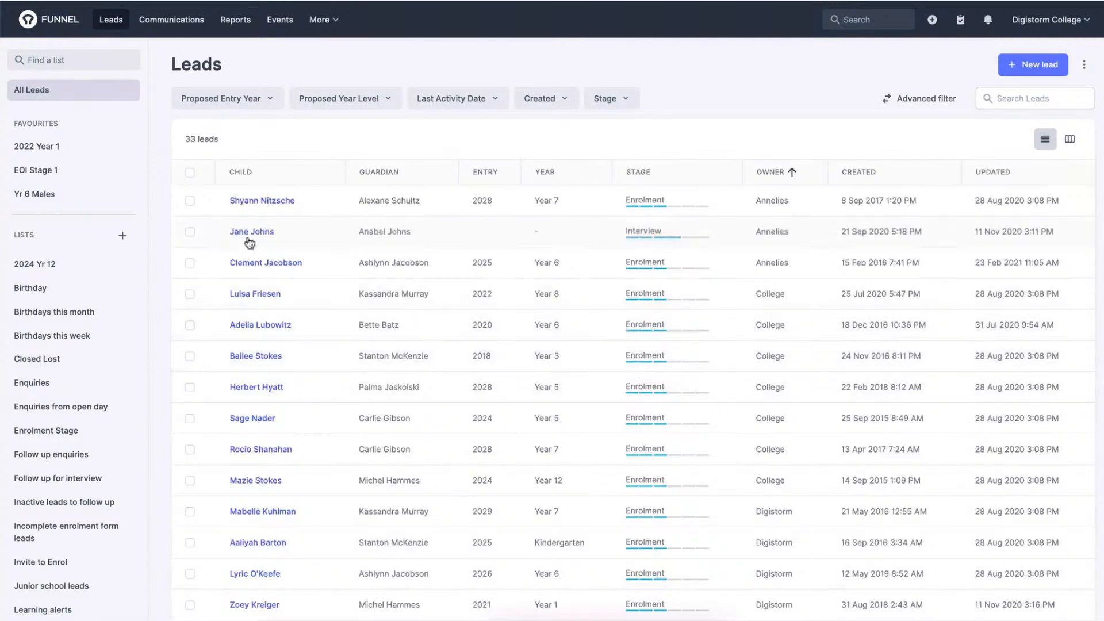
click(189, 200)
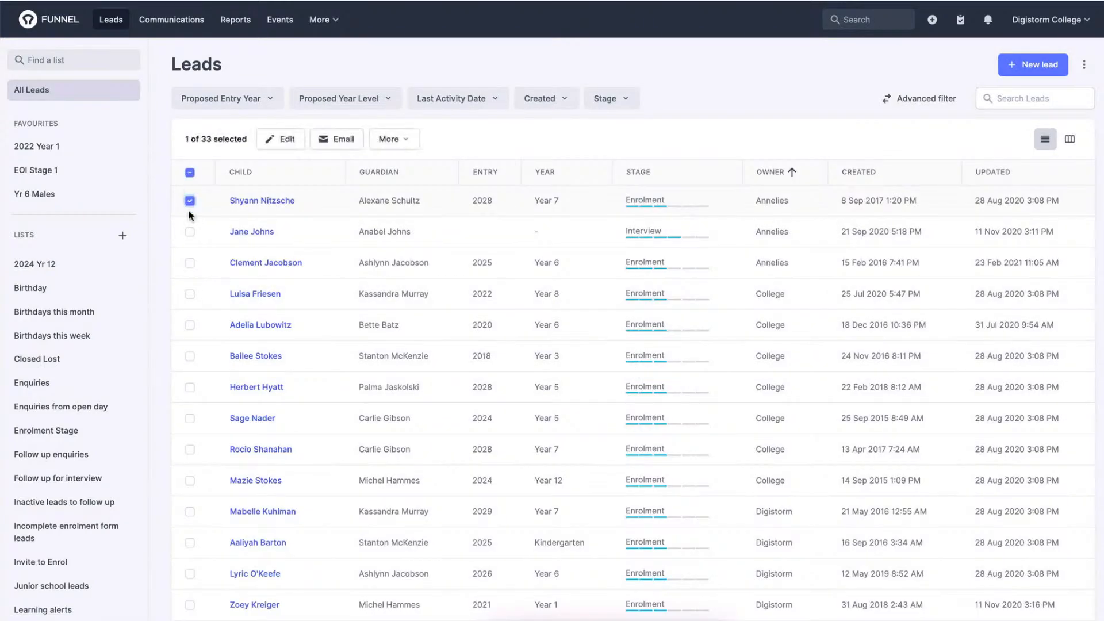
click(189, 450)
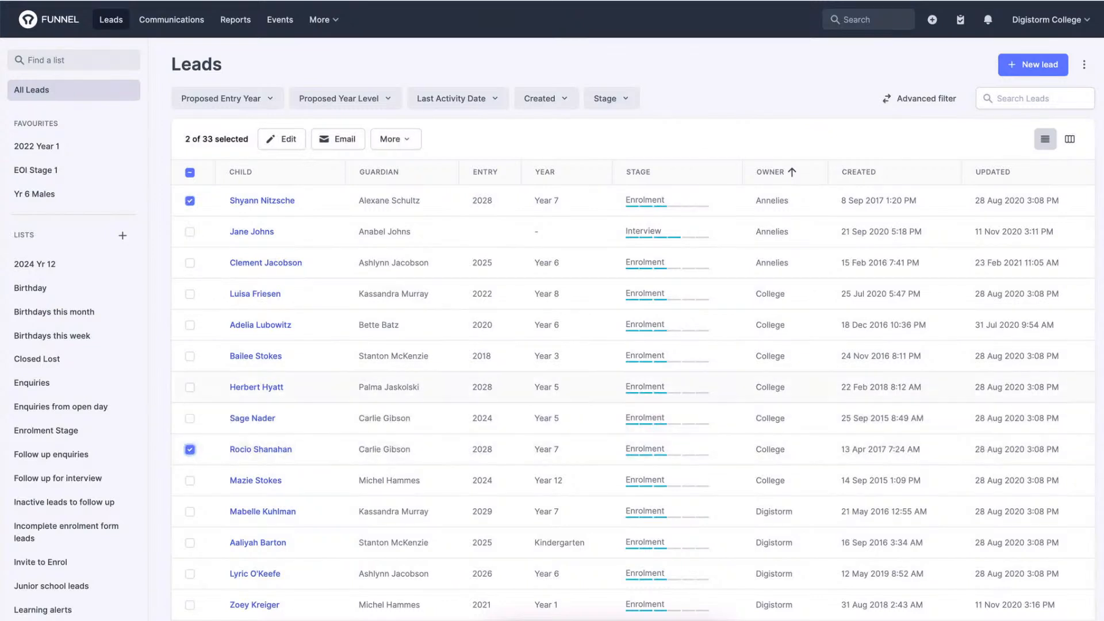
click(404, 143)
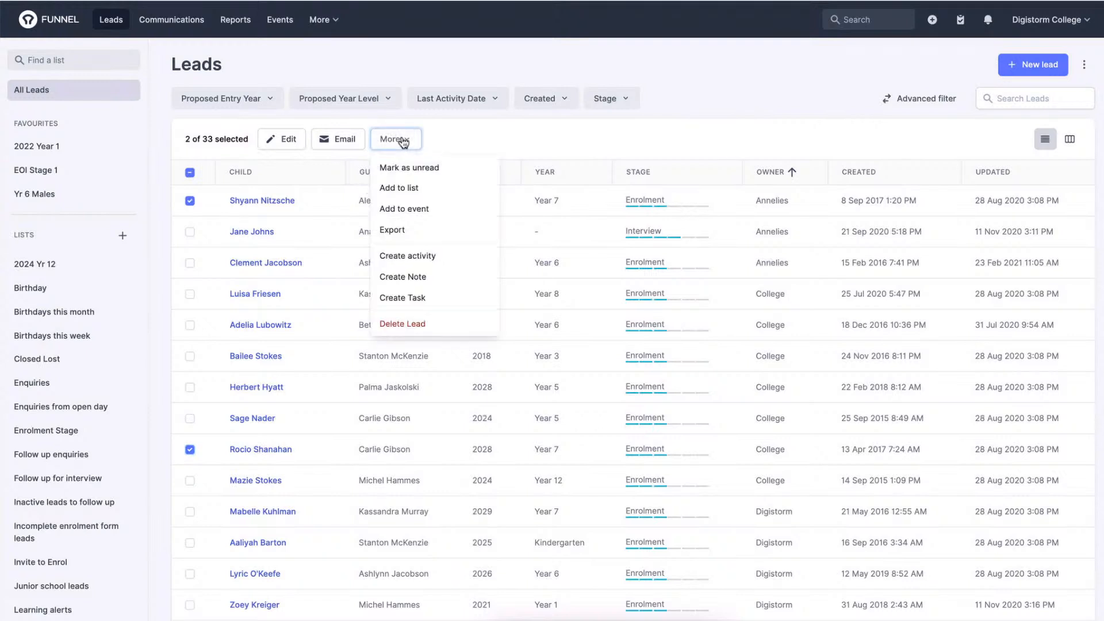
click(402, 190)
click(512, 316)
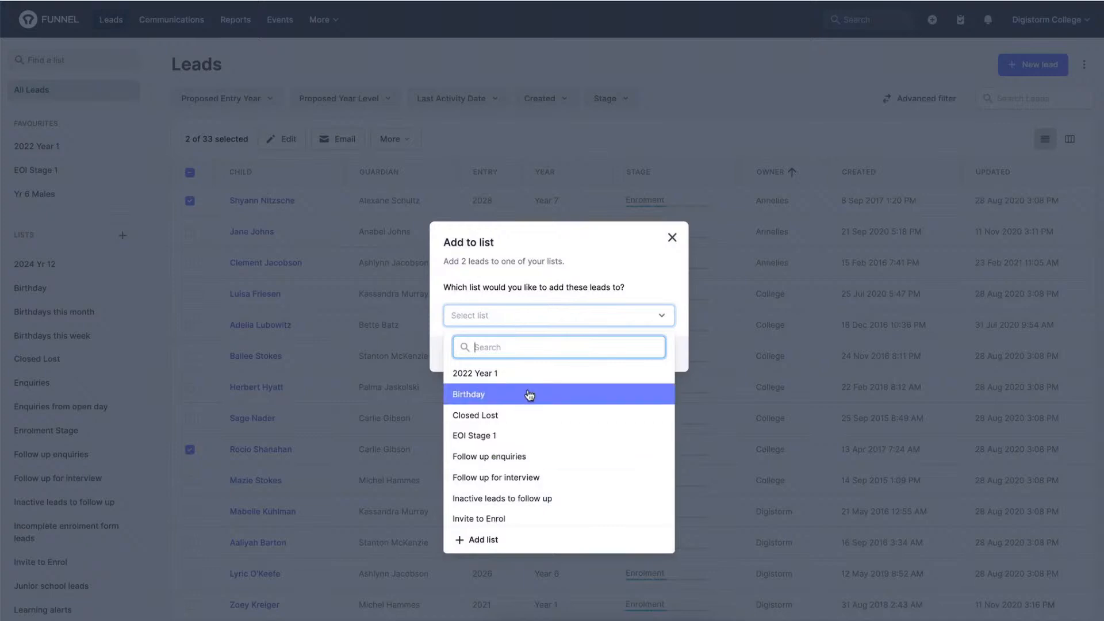
text(yr 7)
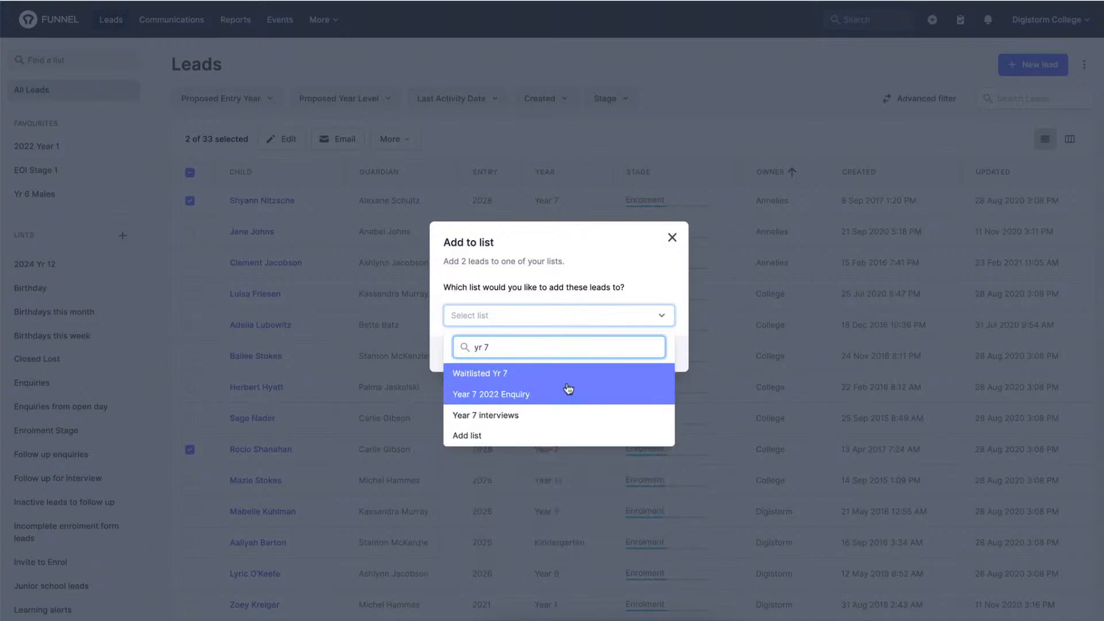
click(521, 379)
click(662, 358)
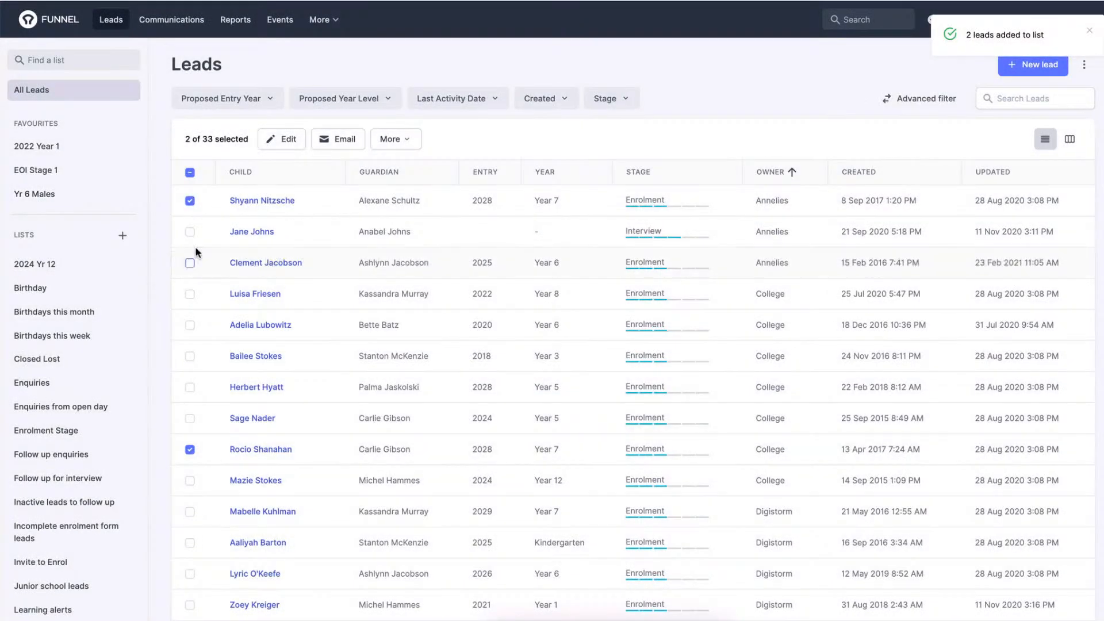
Deselect the two Year 7 leads and filter all leads by proposed entry years 2023, 2024 and 2025.
click(190, 201)
click(190, 450)
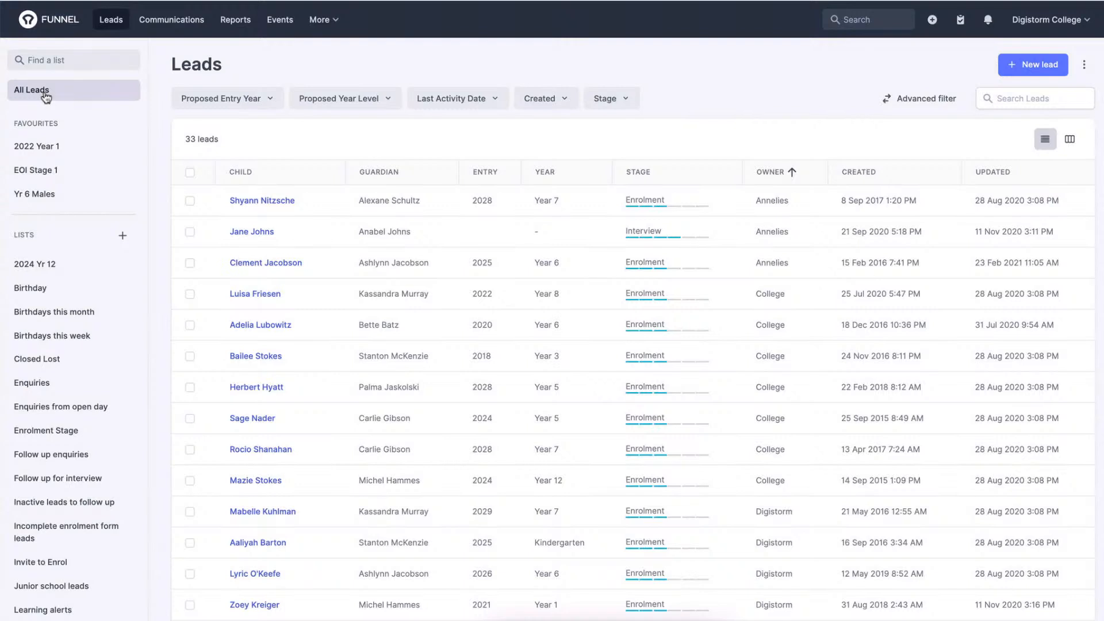
click(249, 99)
scroll(251, 229, down, 4)
scroll(249, 230, down, 4)
click(229, 255)
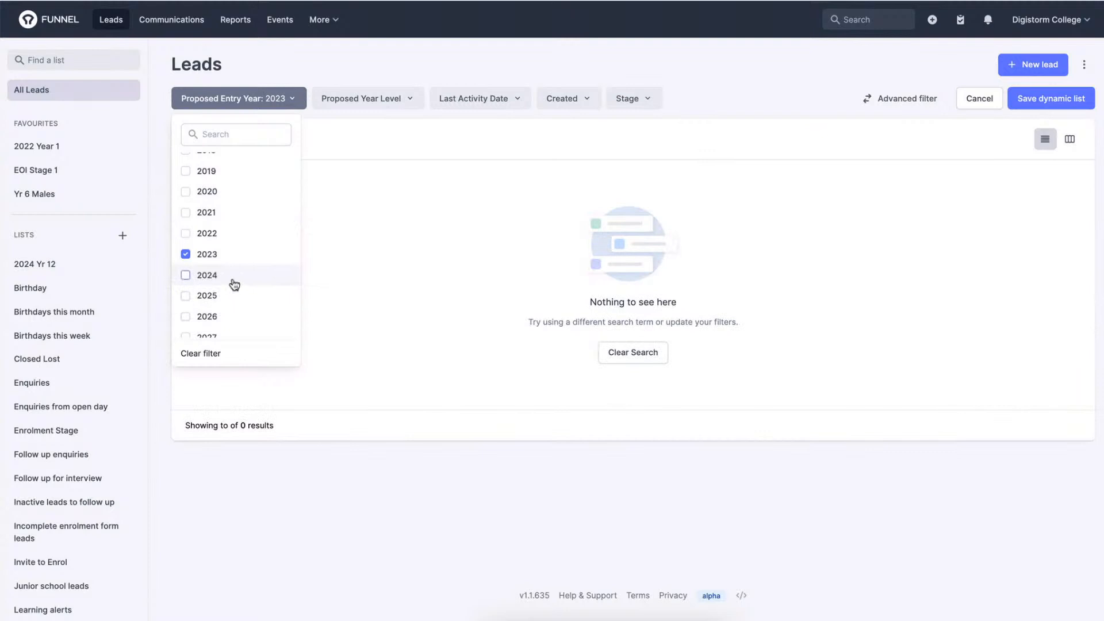
click(233, 282)
click(226, 297)
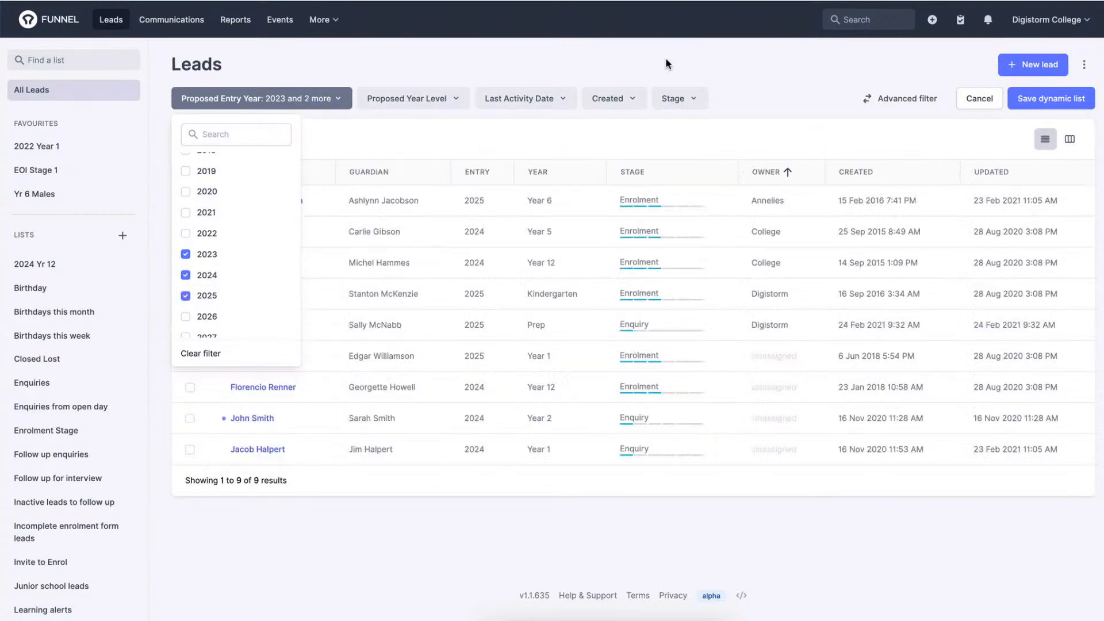
click(667, 64)
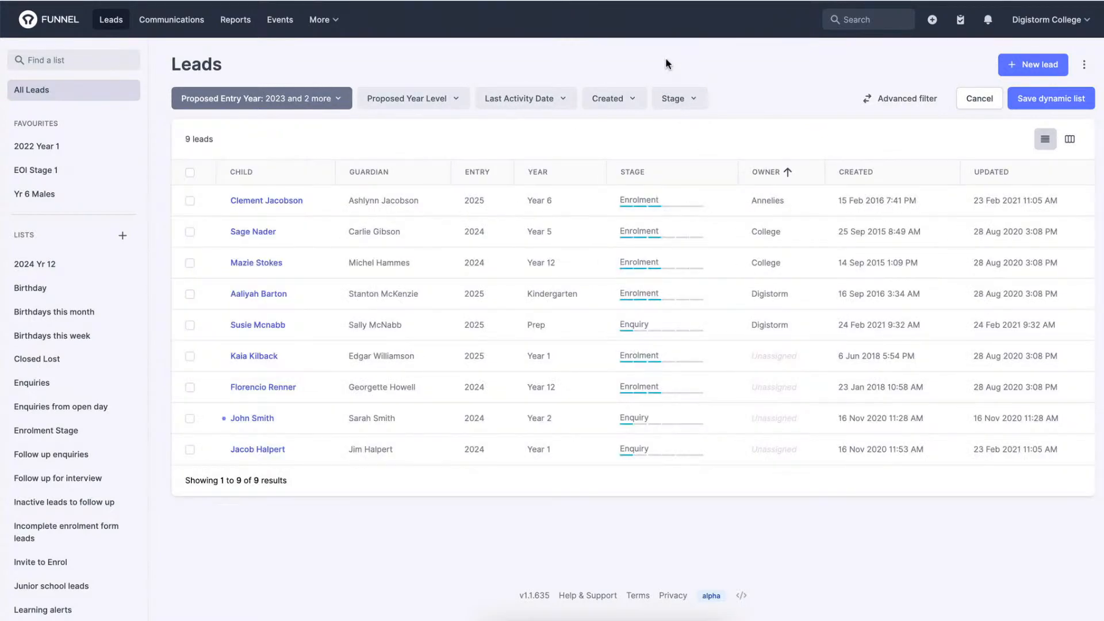
Save the filtered leads as a dynamic list under its default name, and check the available new-list types.
click(1042, 102)
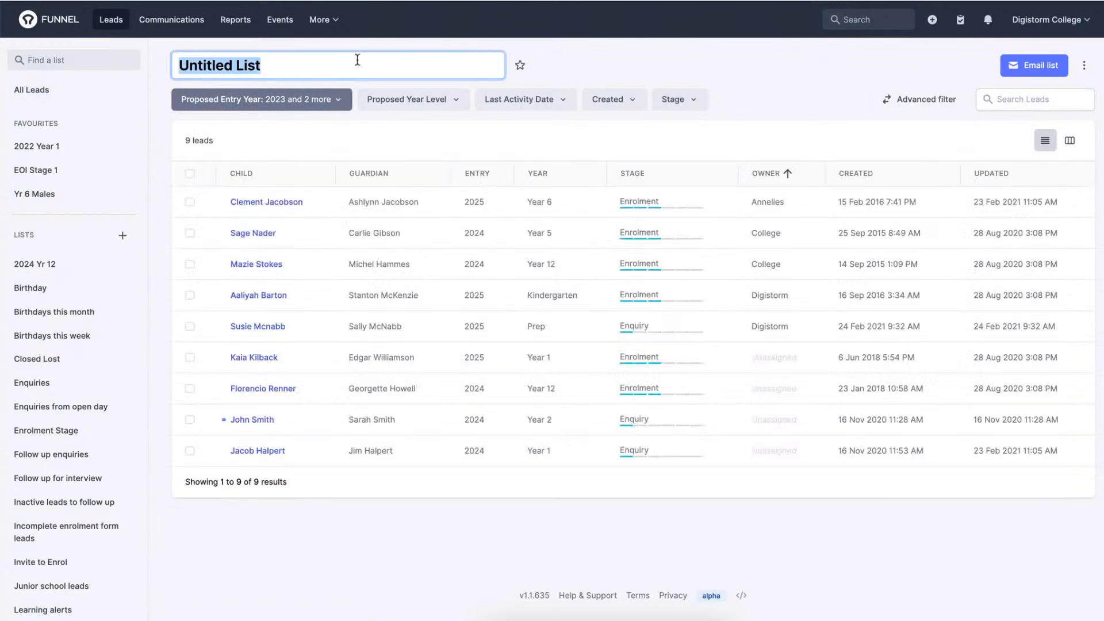
click(122, 236)
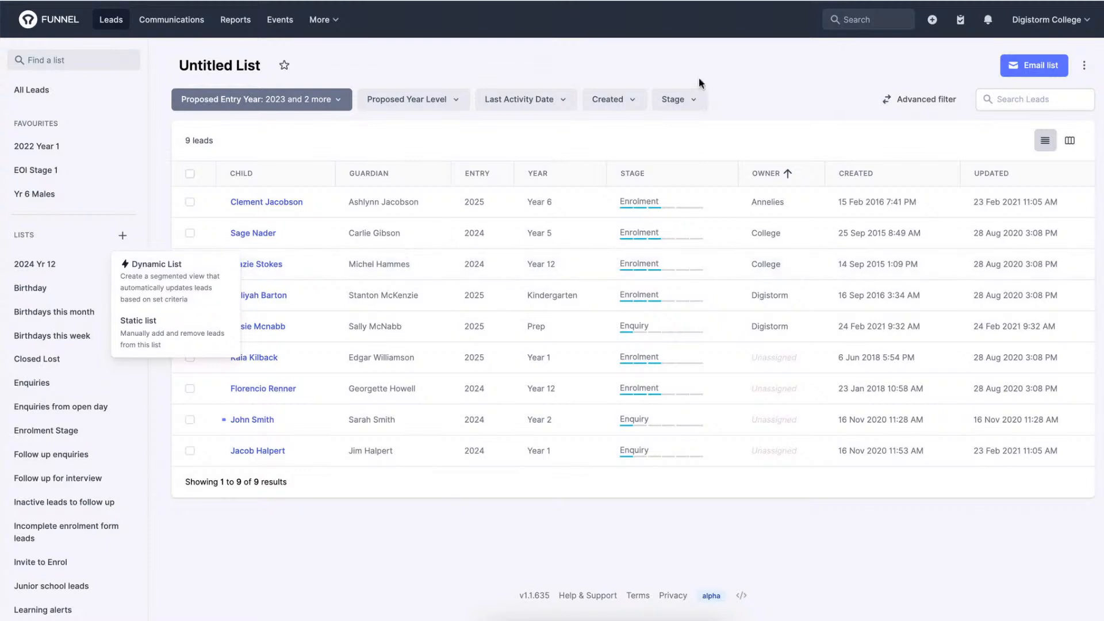
click(716, 75)
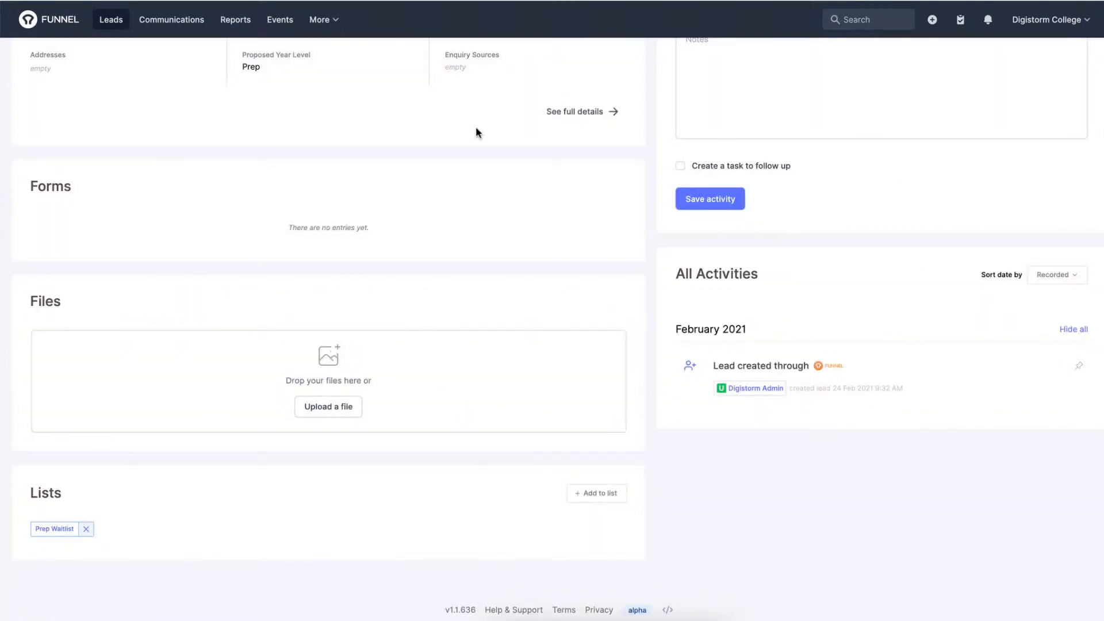
Examine the Prep lead's profile, including the personal details, forms, files, activities and list memberships.
scroll(476, 127, up, 7)
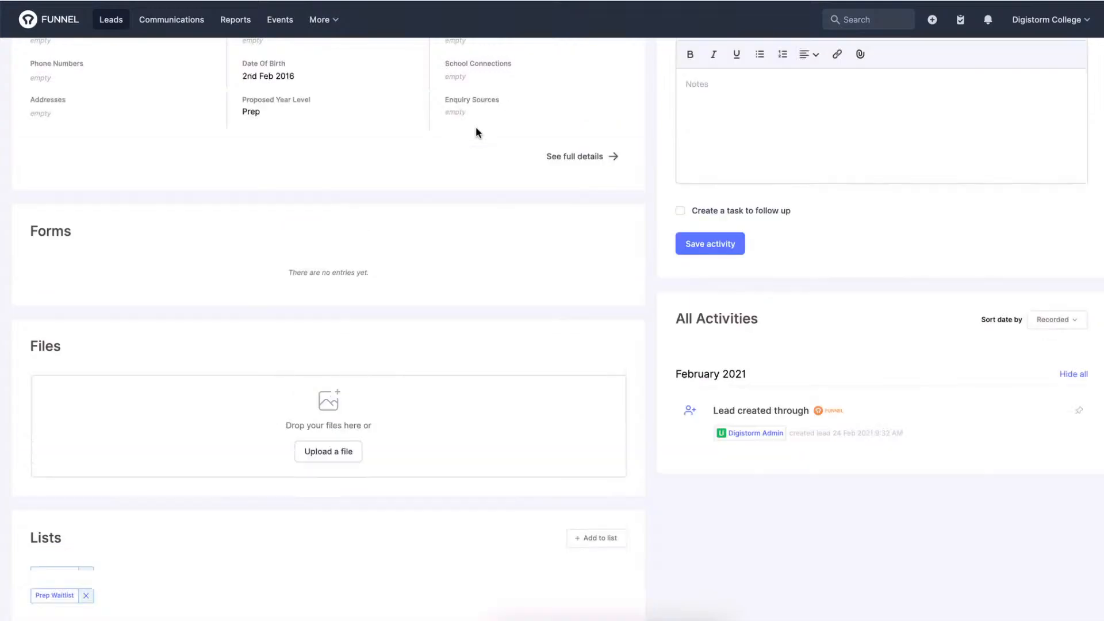
scroll(476, 128, down, 4)
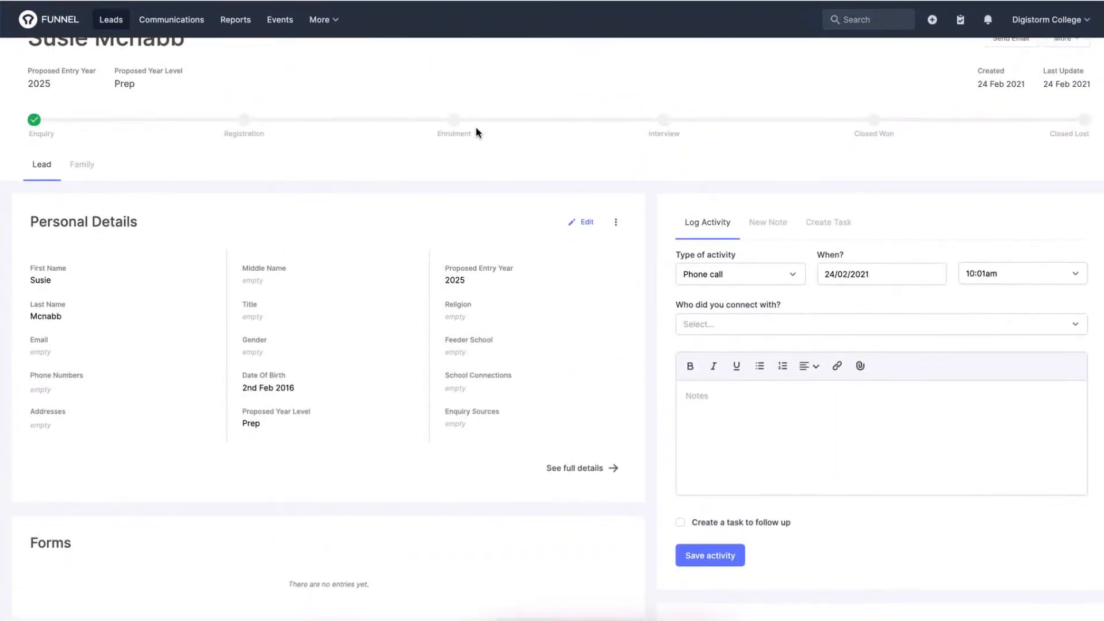
scroll(476, 129, down, 3)
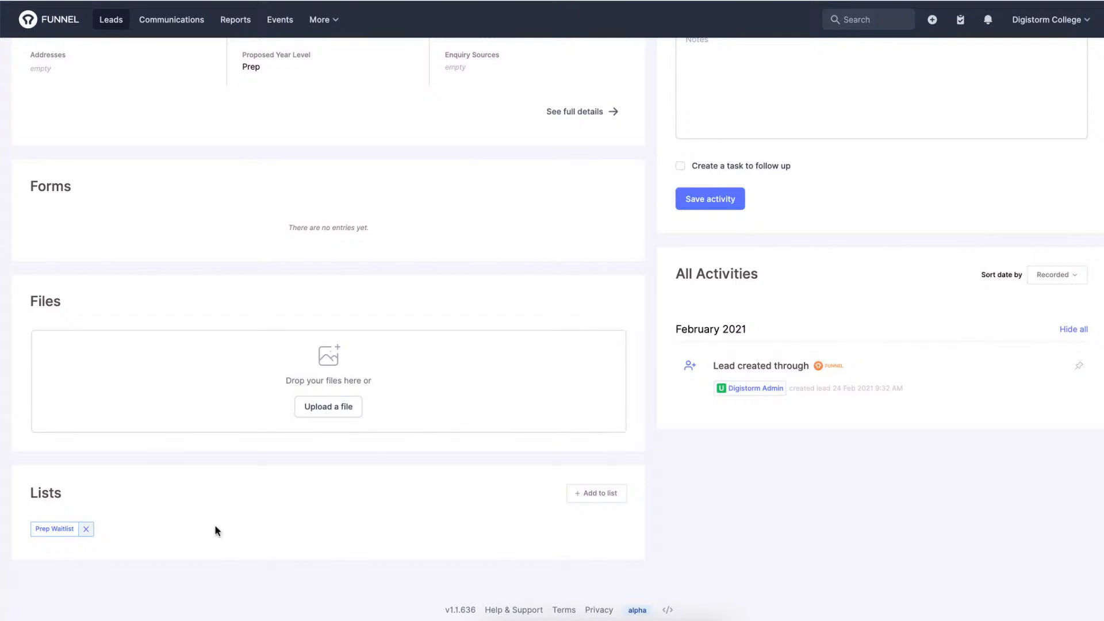
scroll(215, 527, up, 1)
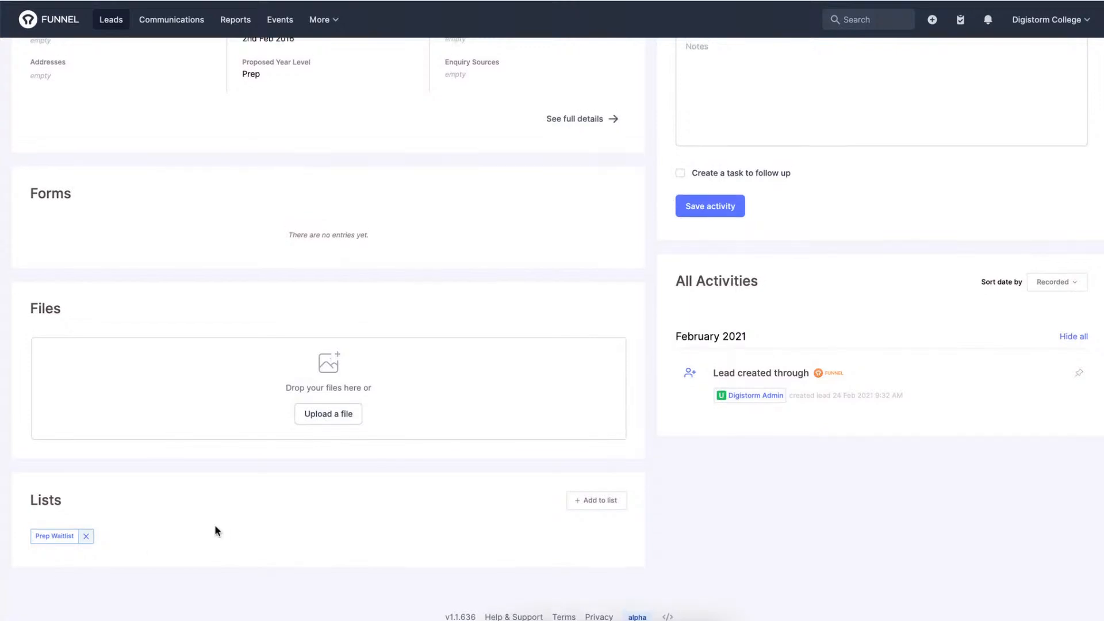
scroll(216, 529, up, 5)
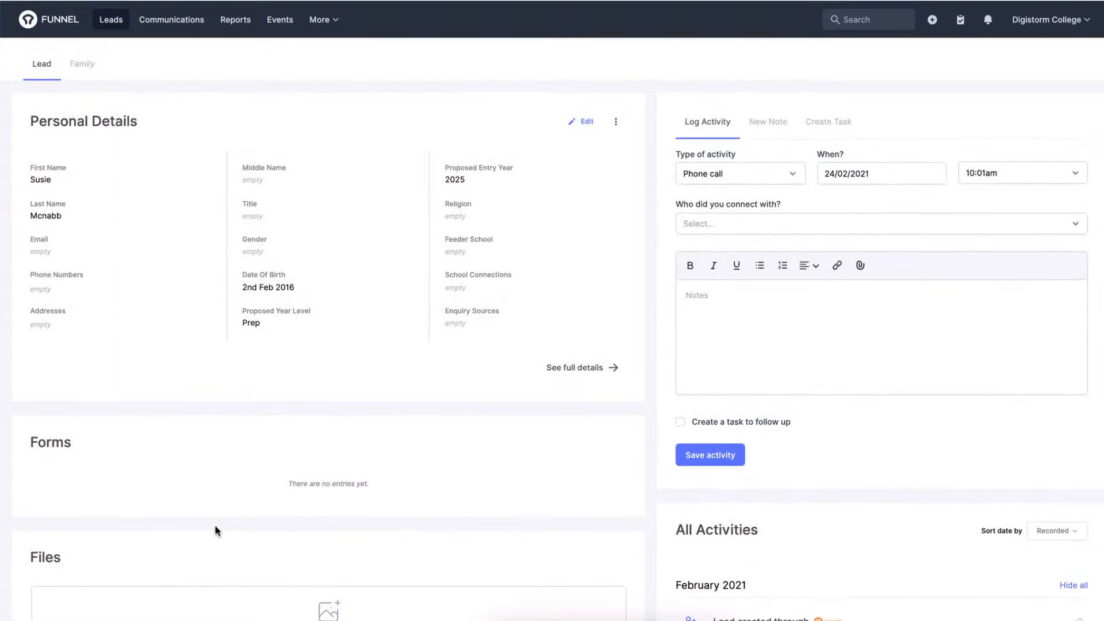
scroll(216, 529, up, 2)
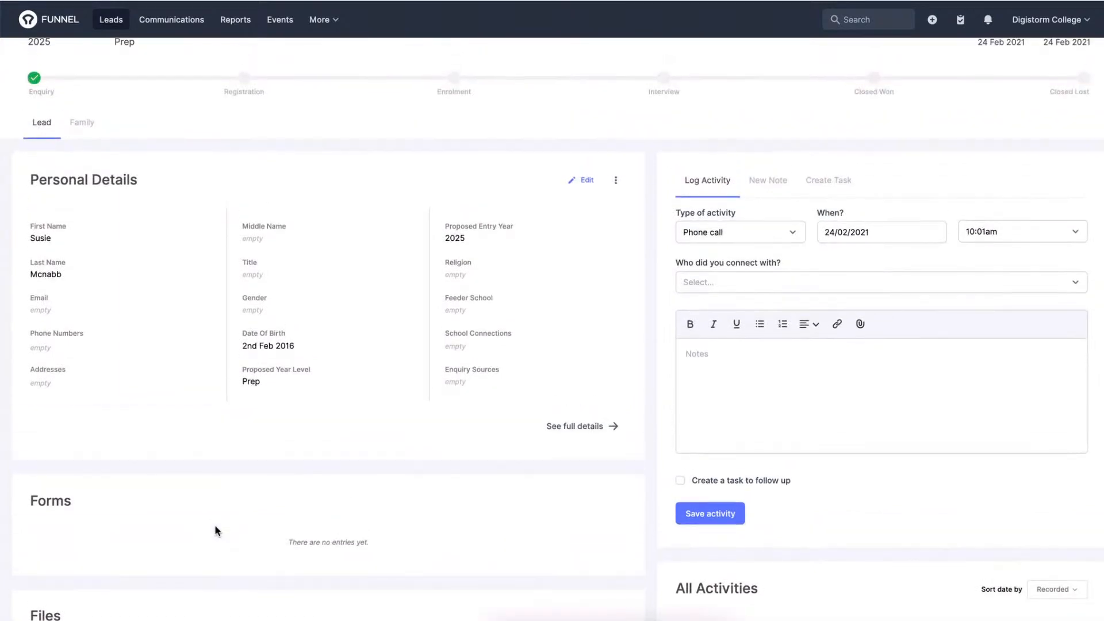
scroll(215, 525, up, 1)
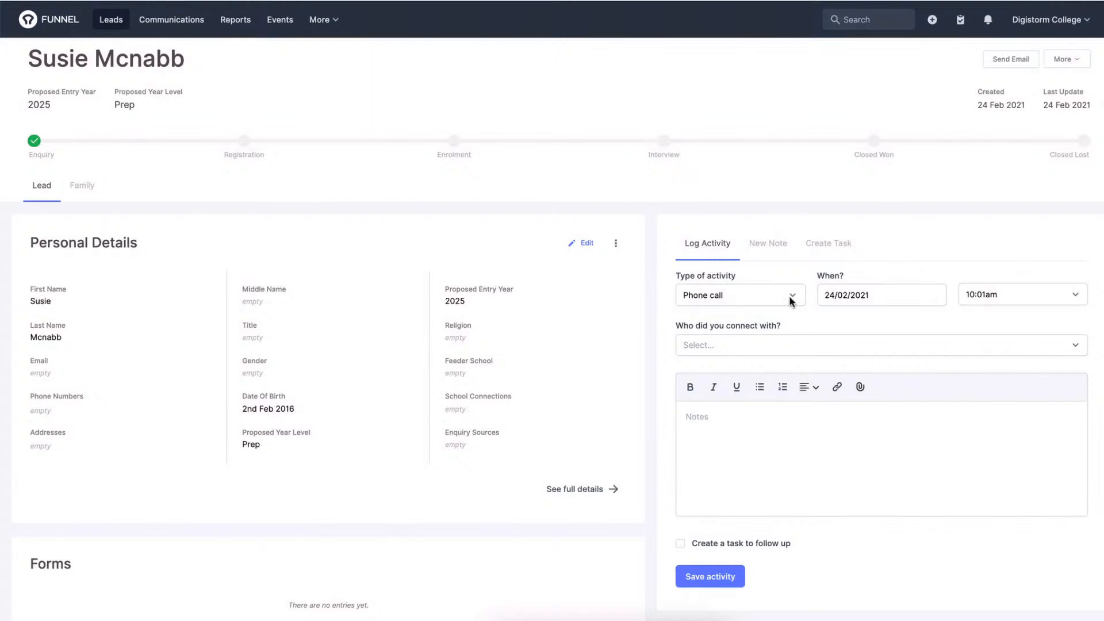
Log a phone call with the lead's guardian, noting that the lead was offered a position for 2025, and save the activity.
click(773, 343)
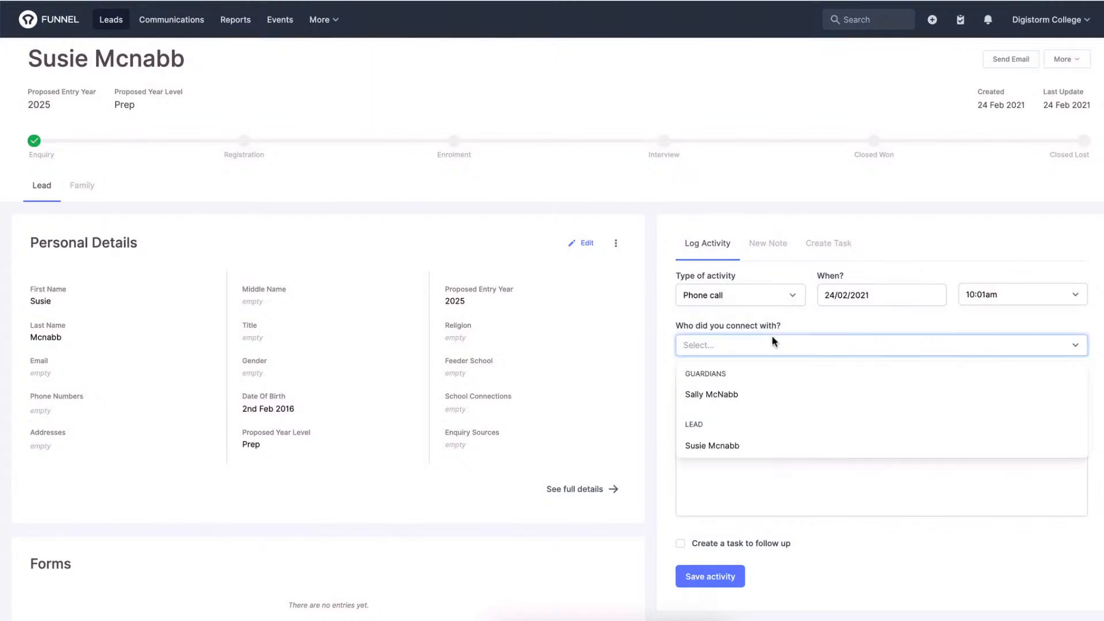
click(699, 394)
click(704, 418)
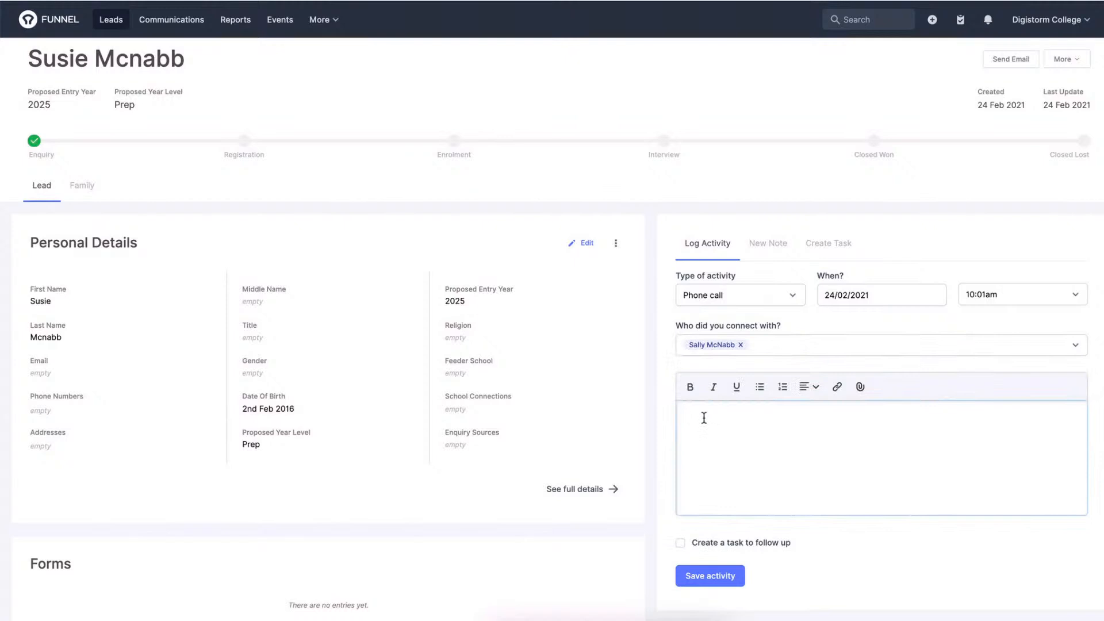
text(Spoke to Sally and offered Susie a p)
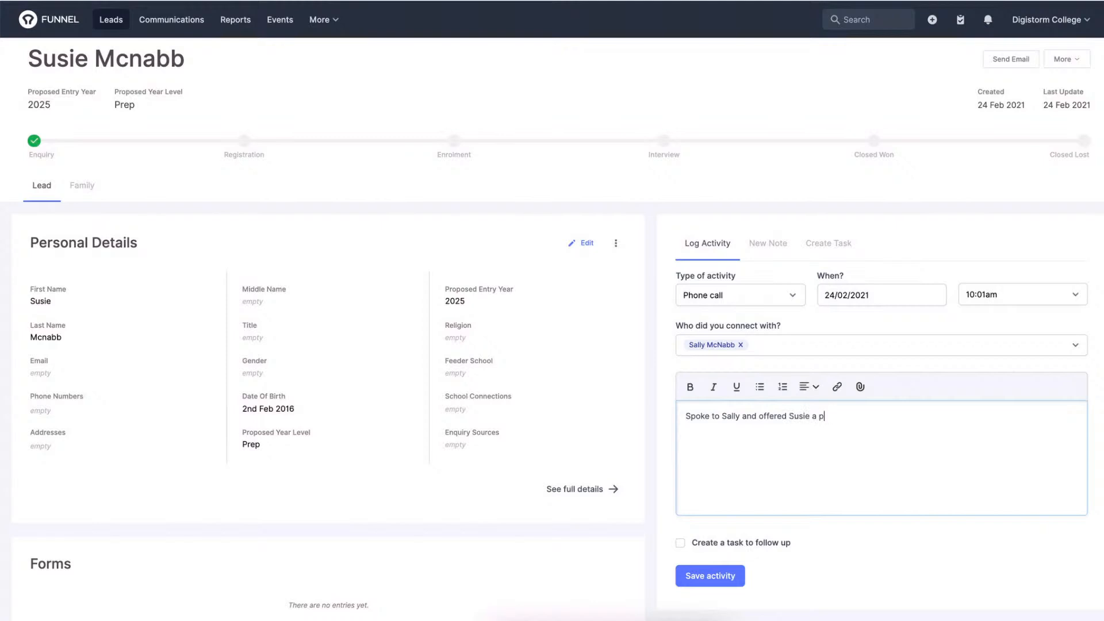
text(osition for 2025.)
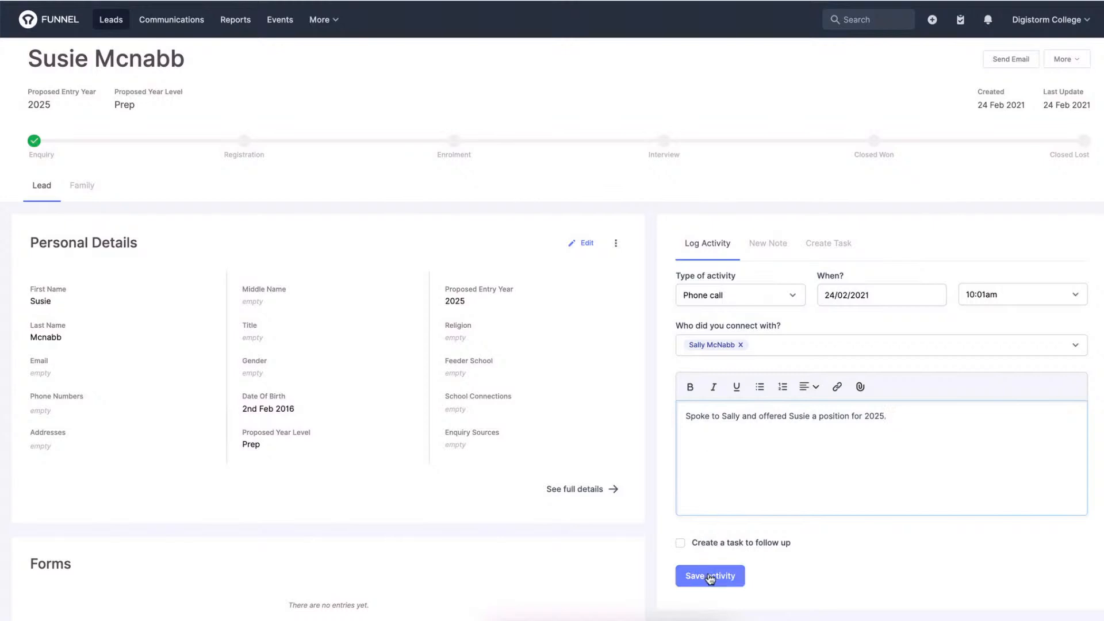
click(708, 576)
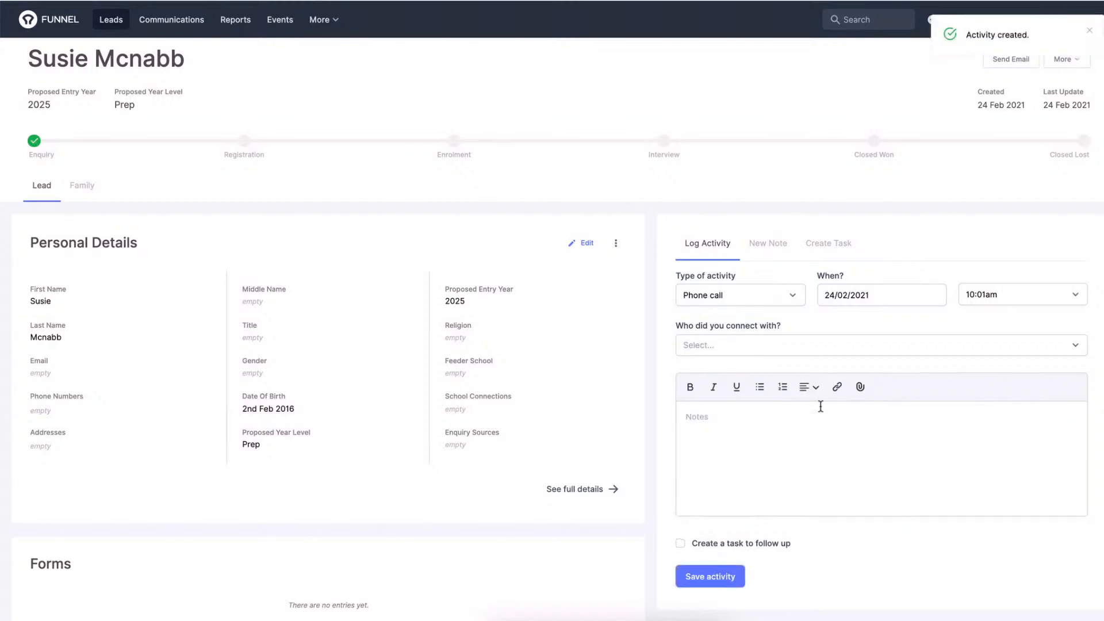
Browse the lists available for adding this lead from the profile's Lists section and close the choices without adding any.
scroll(821, 407, down, 1)
scroll(821, 406, up, 1)
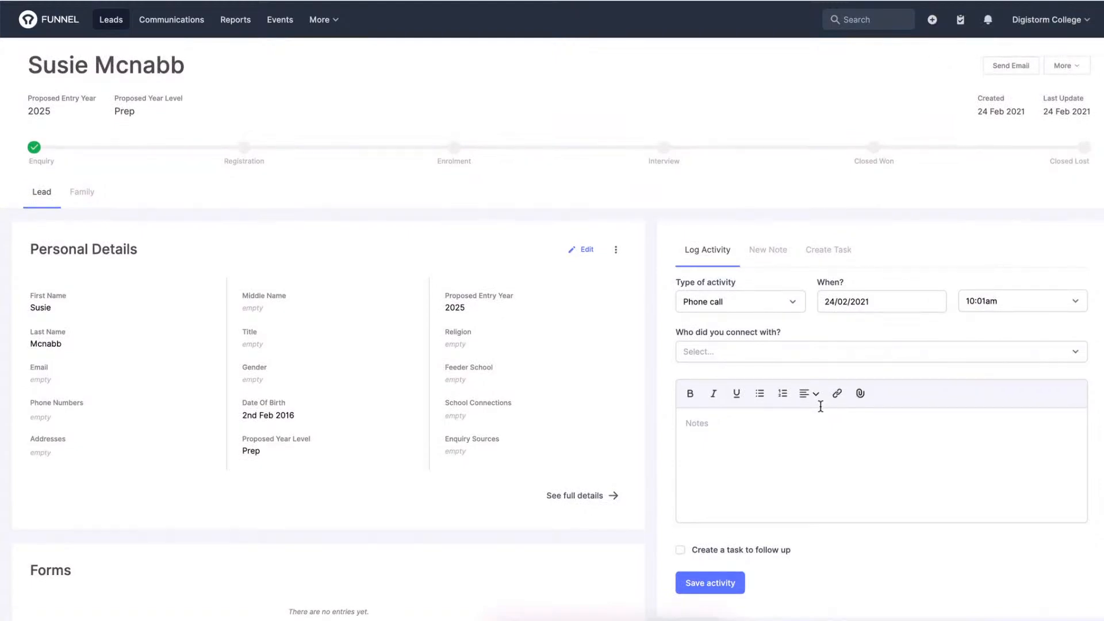
scroll(821, 407, down, 10)
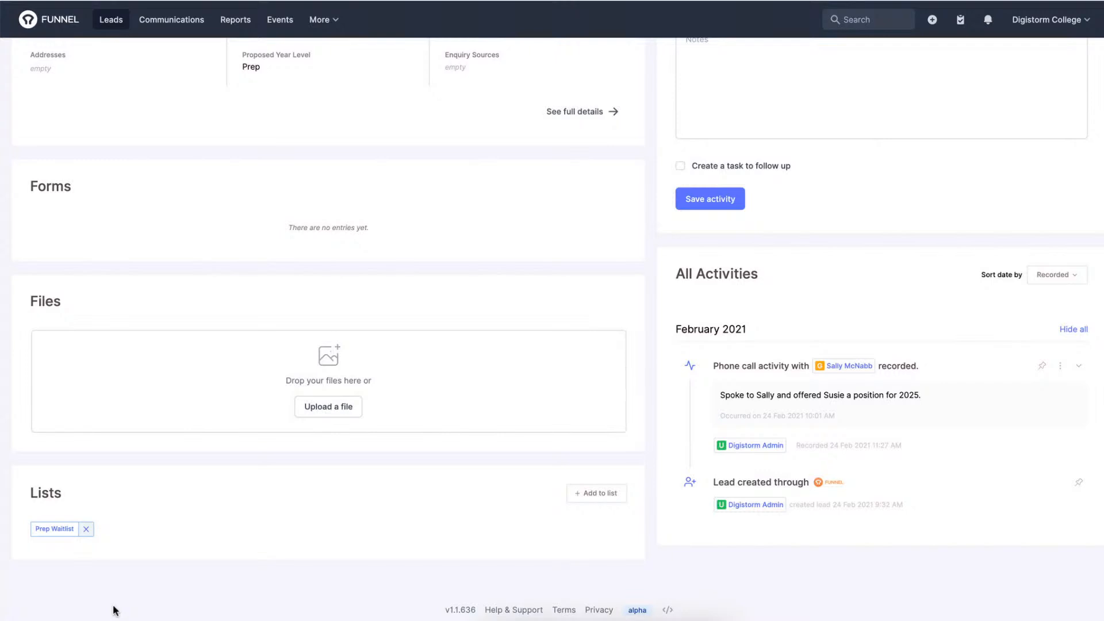
click(594, 506)
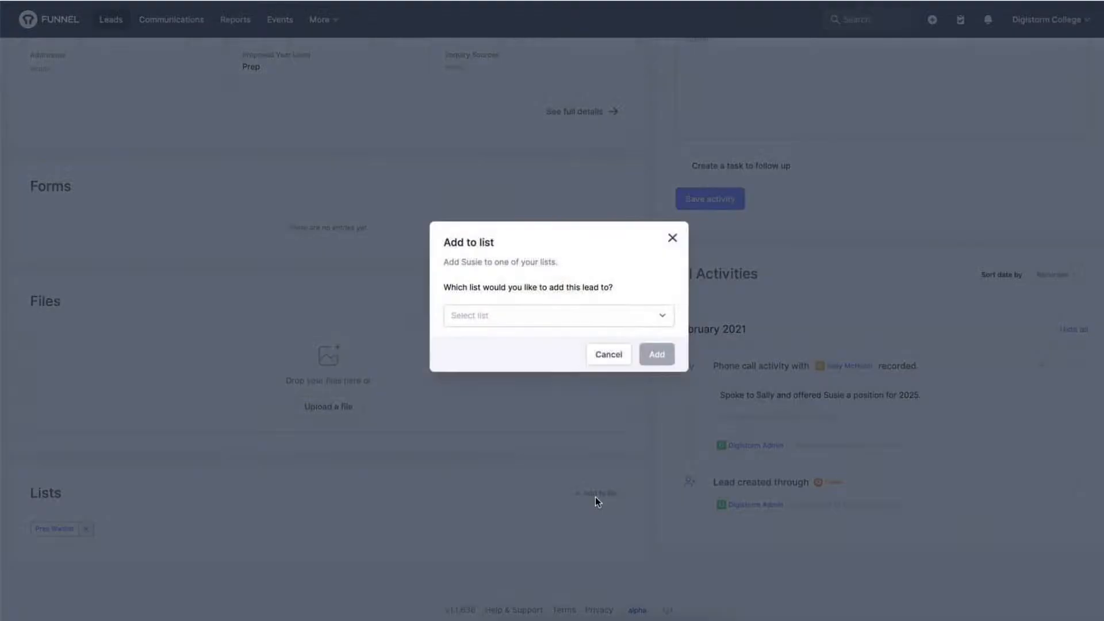
click(661, 318)
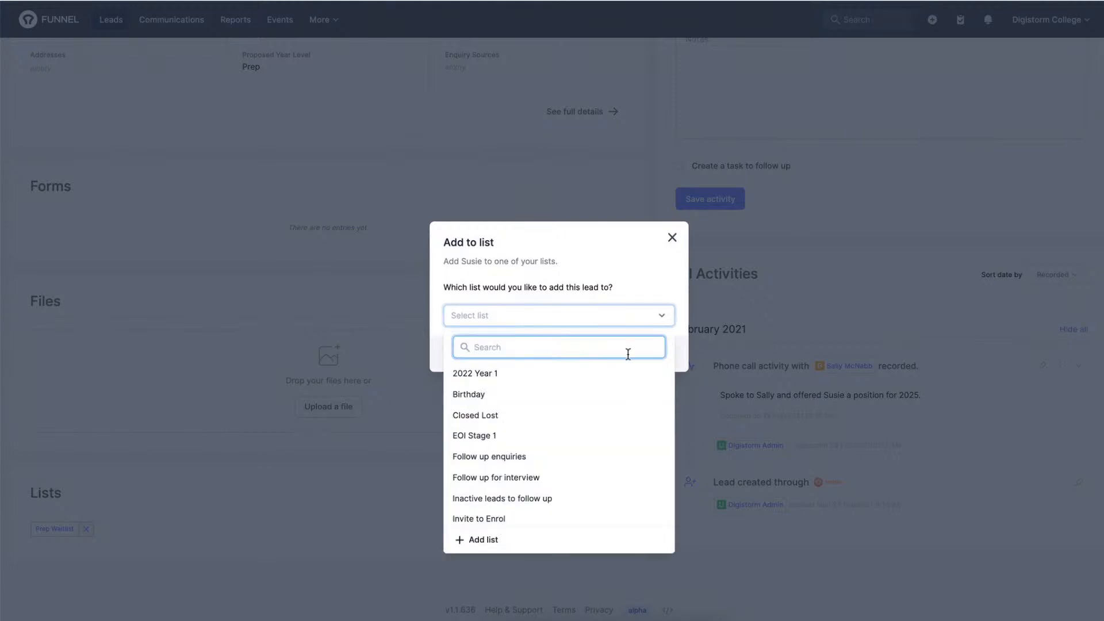
scroll(602, 413, down, 1)
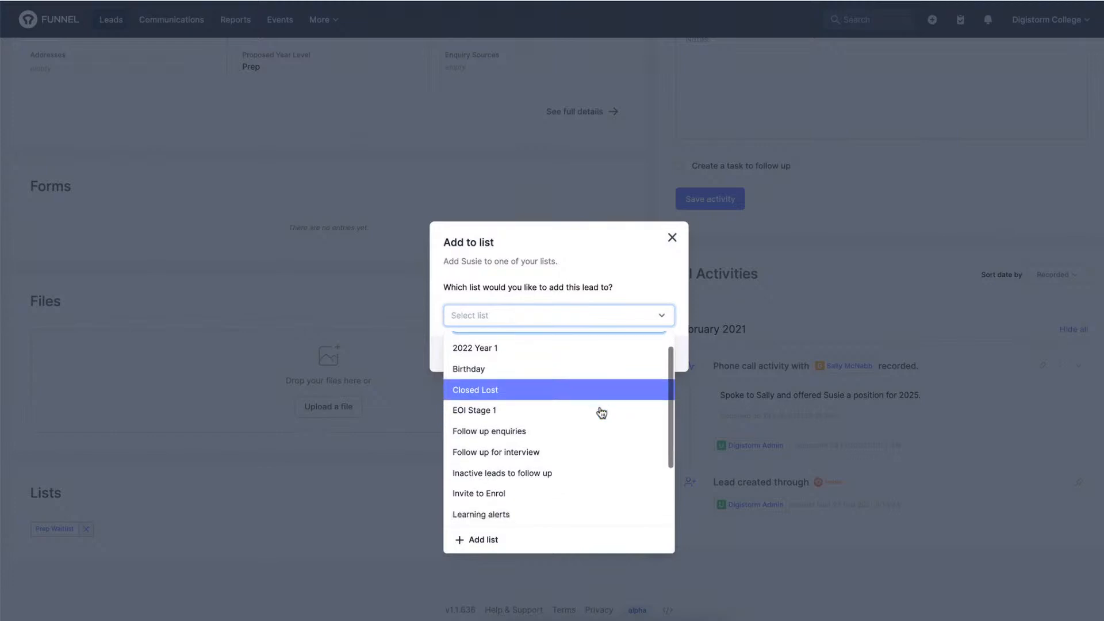
scroll(602, 412, down, 3)
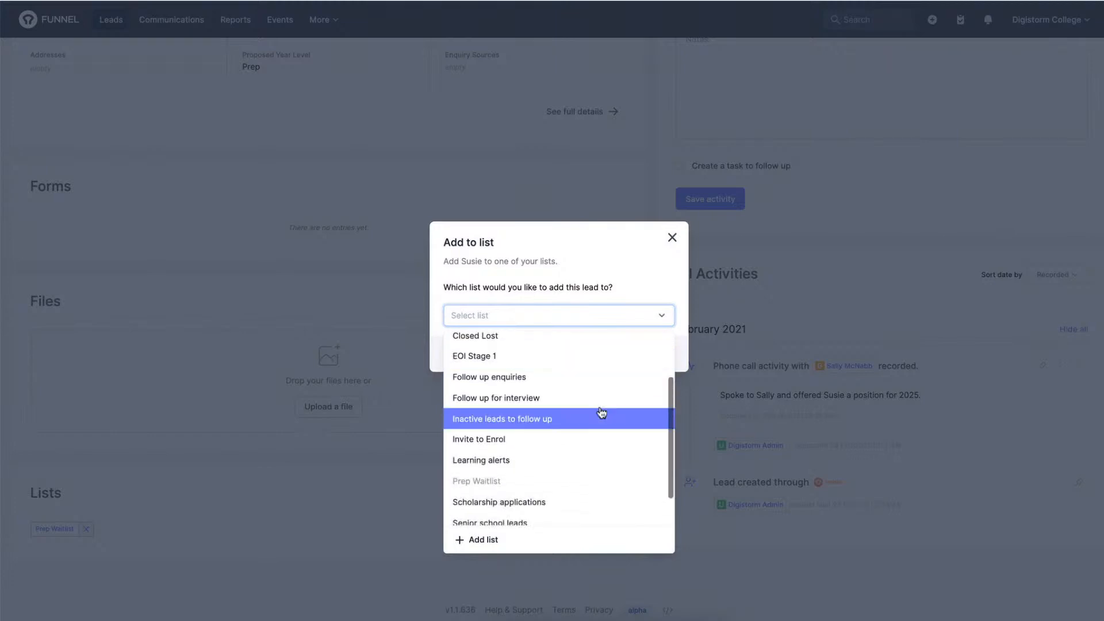
scroll(602, 413, down, 1)
scroll(602, 413, down, 1)
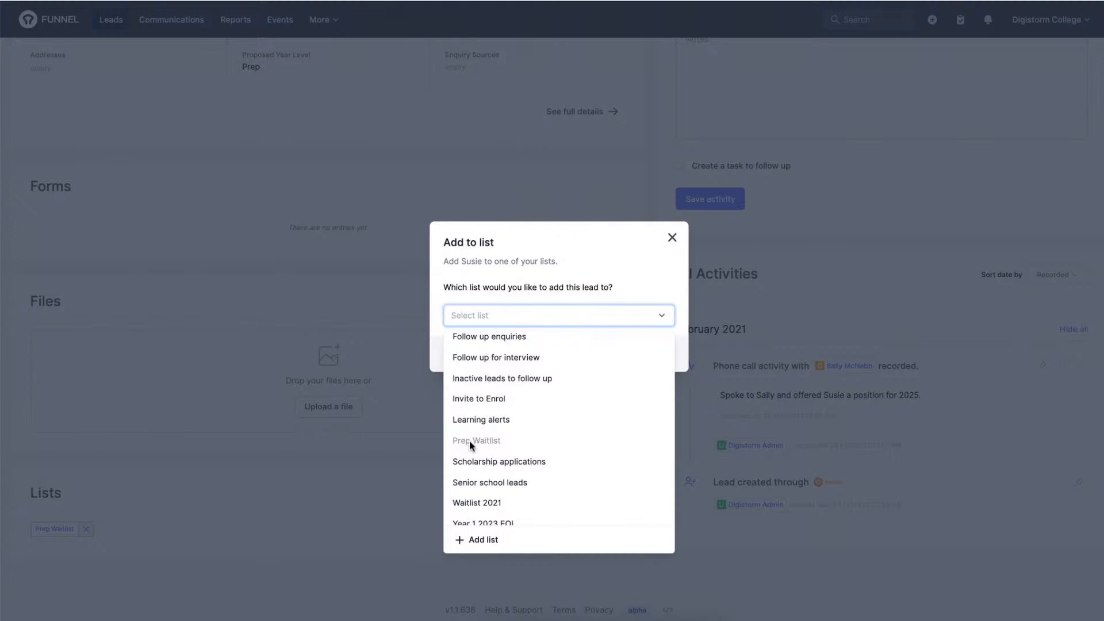
scroll(469, 440, down, 1)
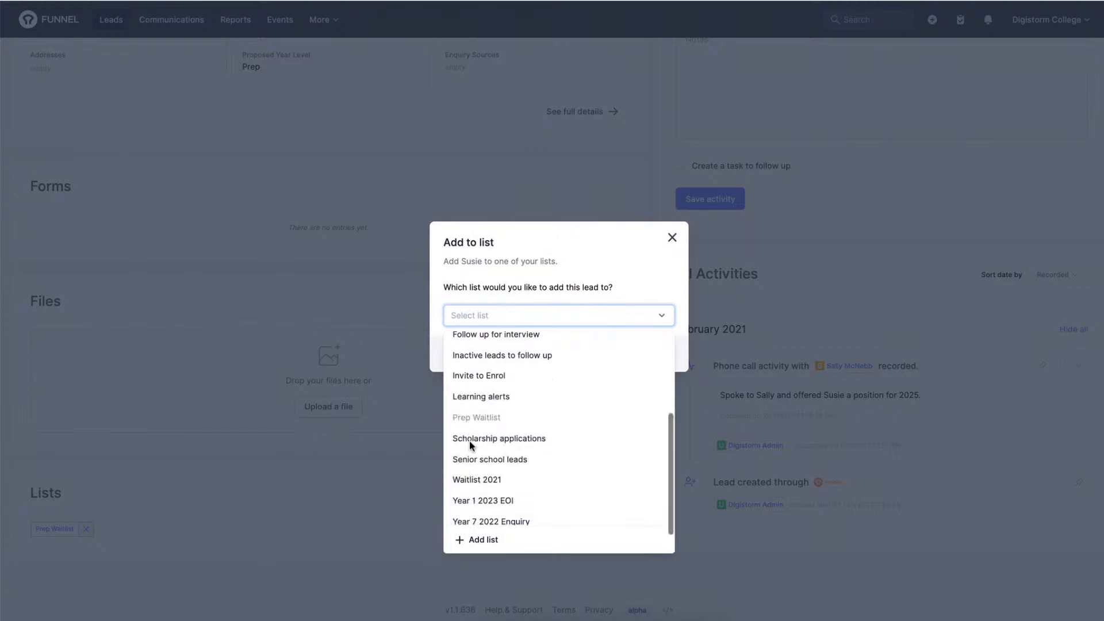
scroll(564, 449, down, 2)
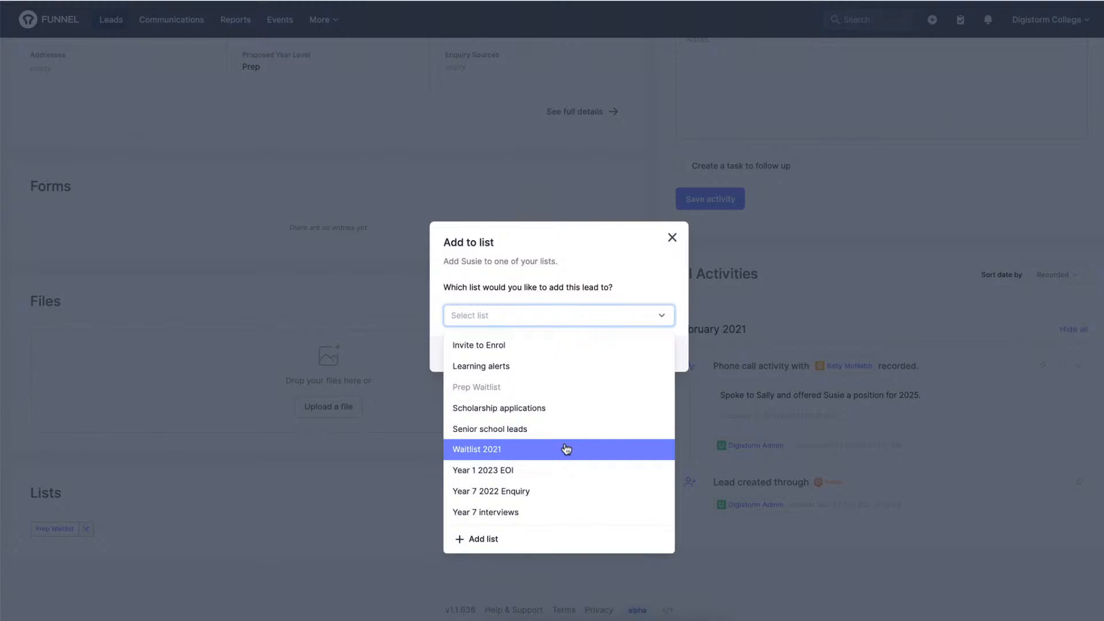
scroll(566, 449, up, 3)
click(673, 239)
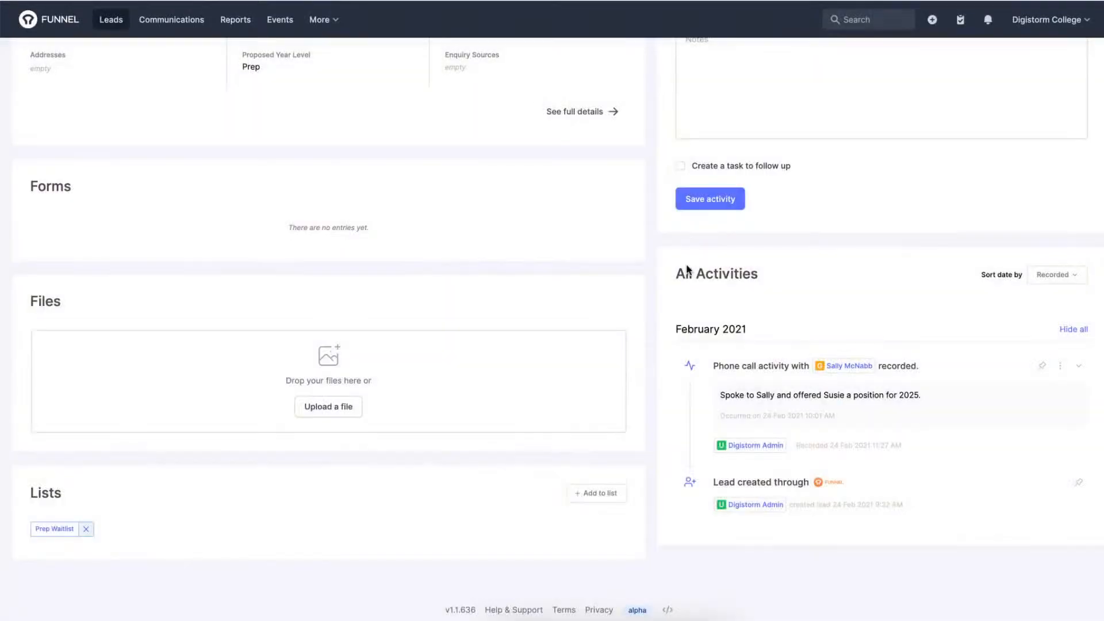
scroll(687, 270, up, 6)
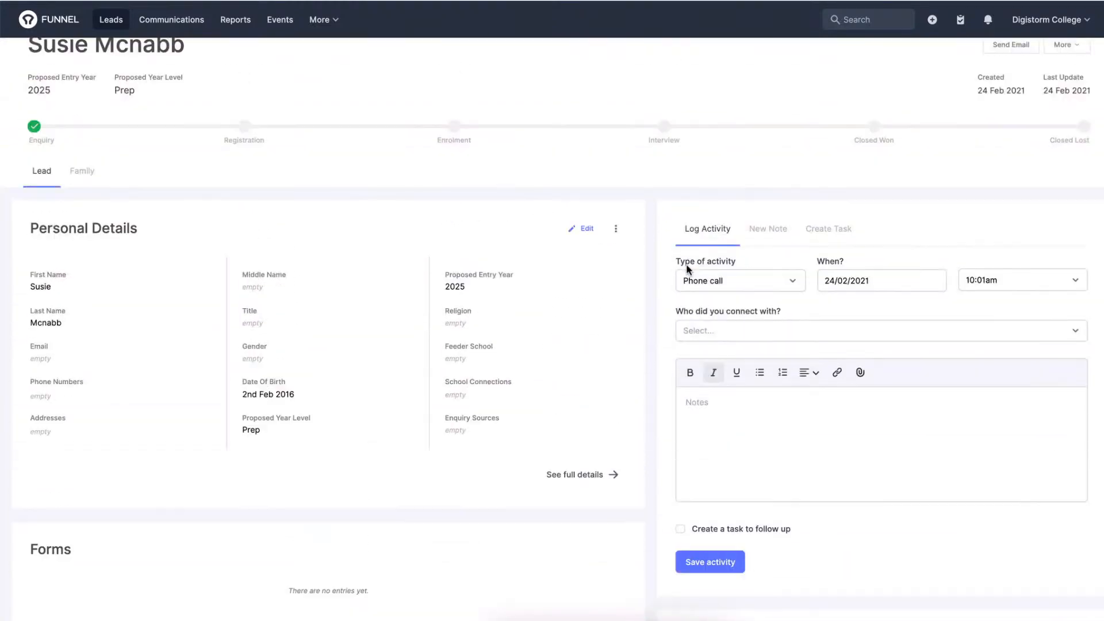
scroll(687, 266, up, 1)
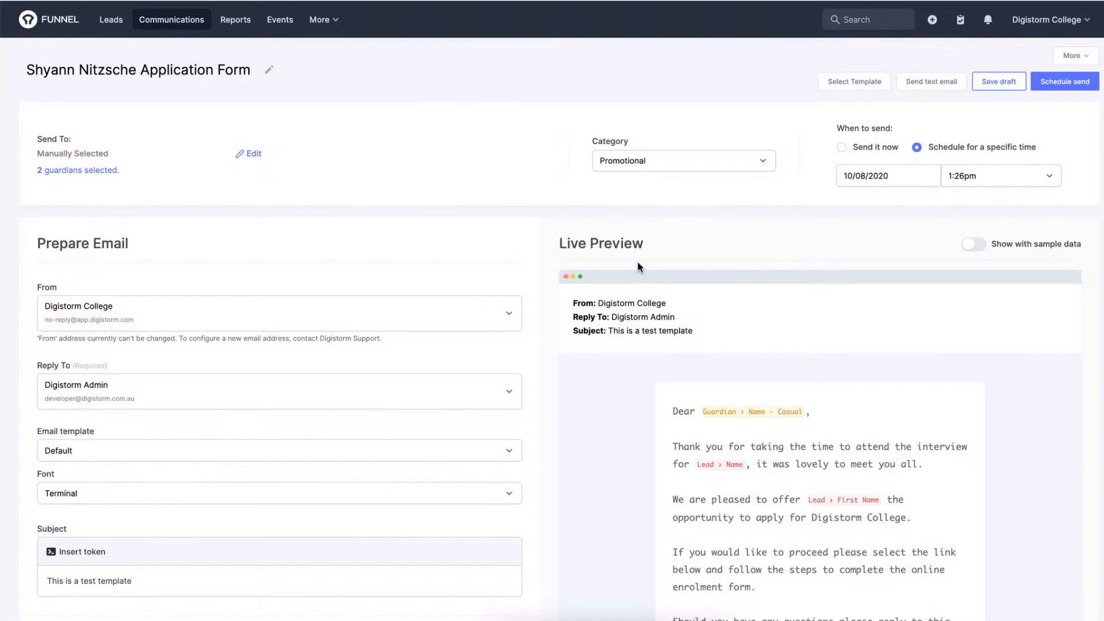
Review the application form email draft and browse the static and dynamic lists available as its recipients.
scroll(513, 294, down, 1)
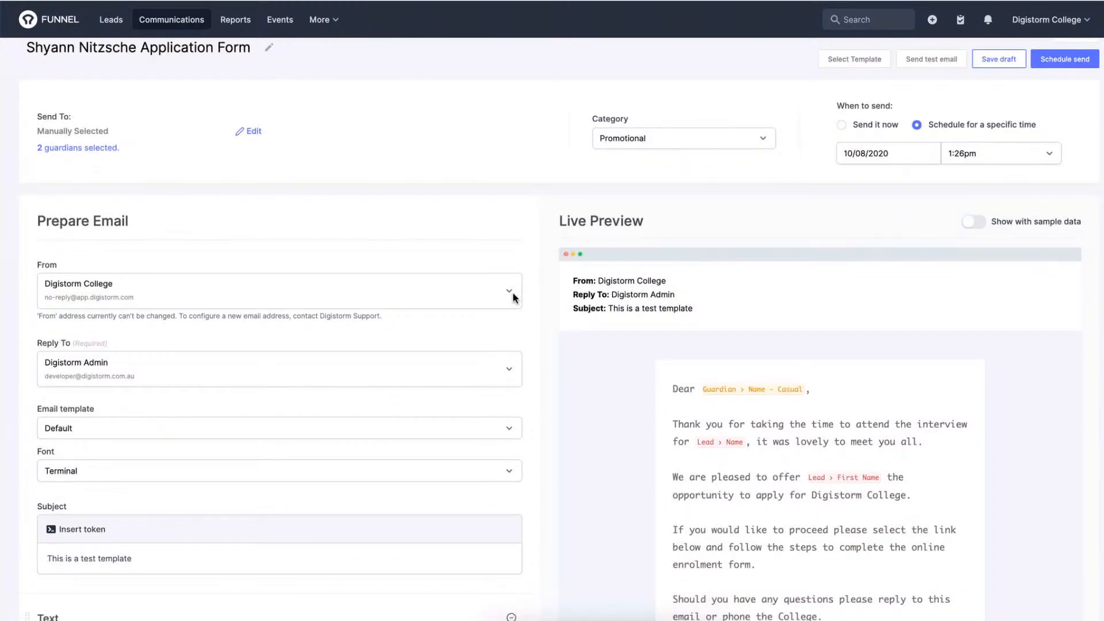
scroll(512, 291, down, 2)
scroll(512, 292, up, 3)
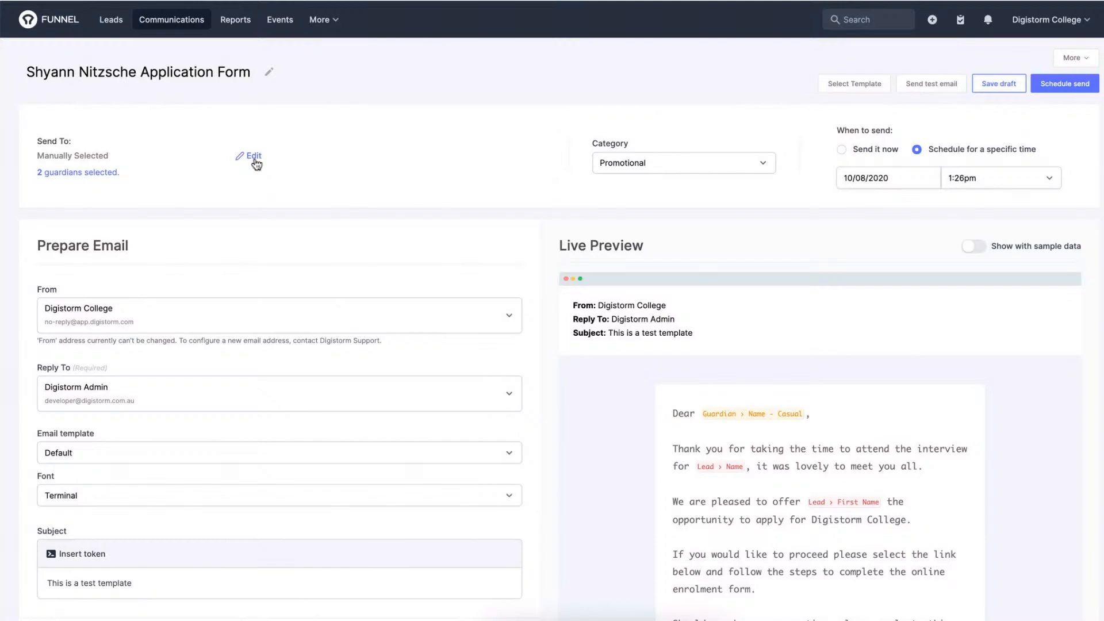
click(254, 157)
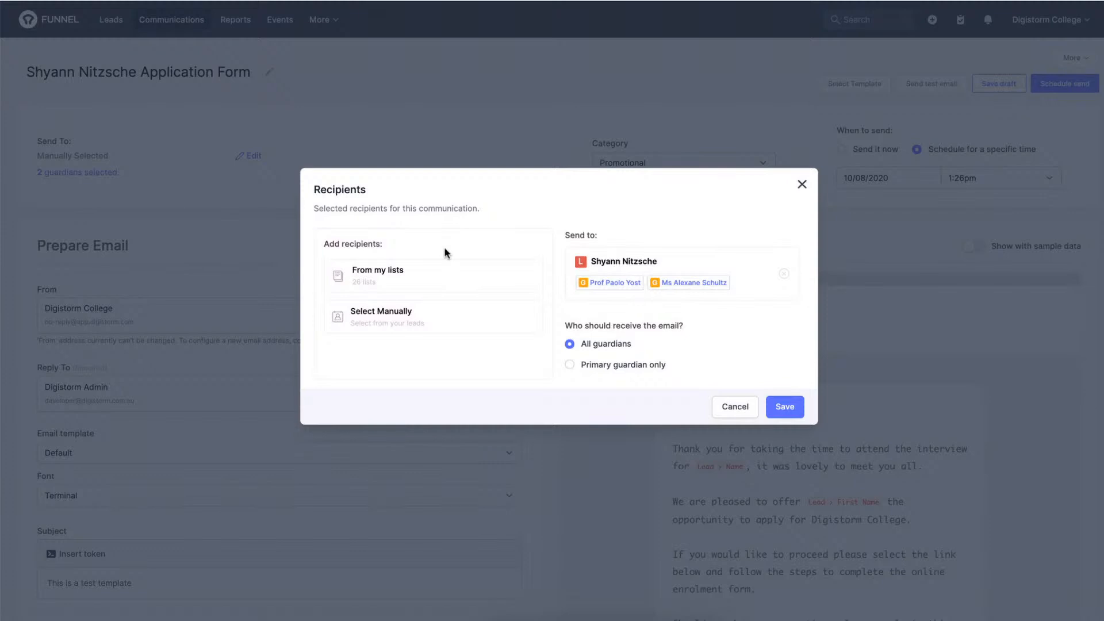
click(390, 278)
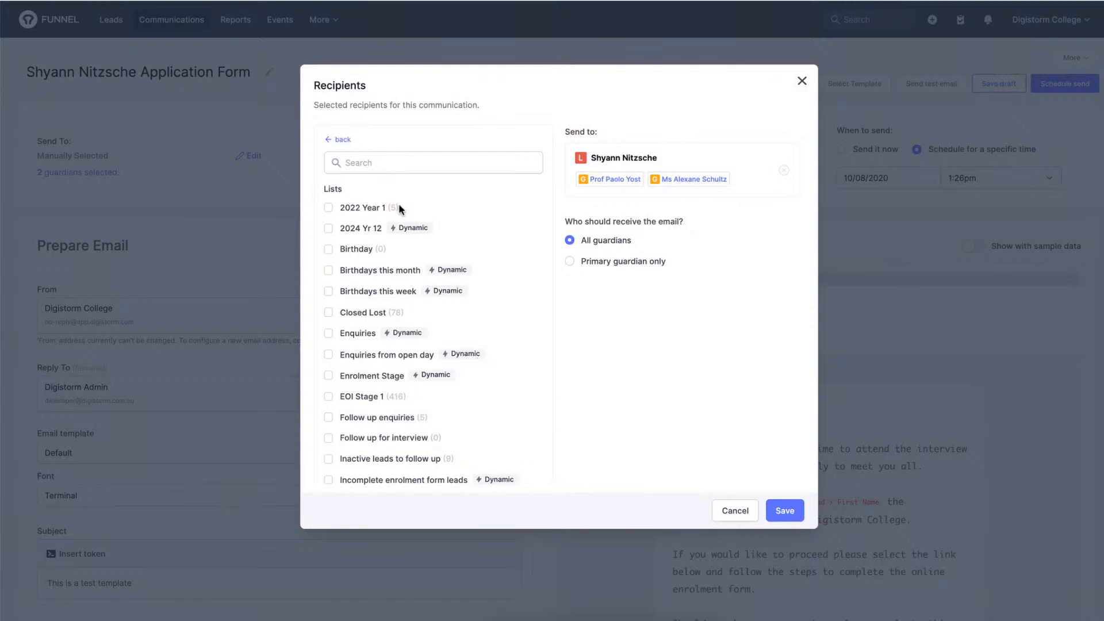
scroll(440, 204, down, 2)
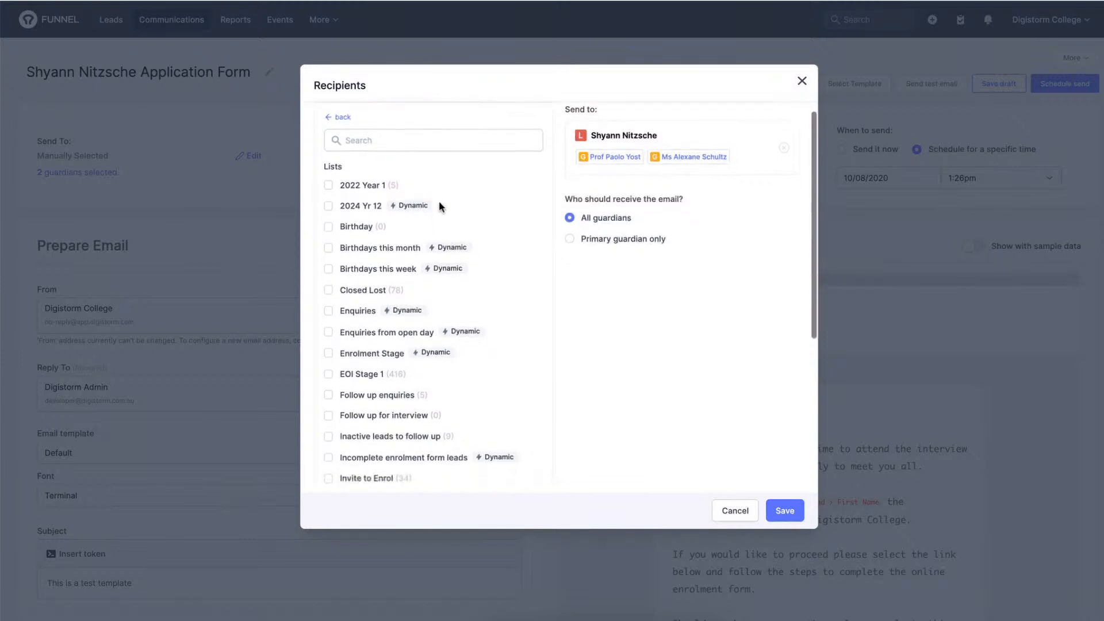
scroll(439, 206, up, 1)
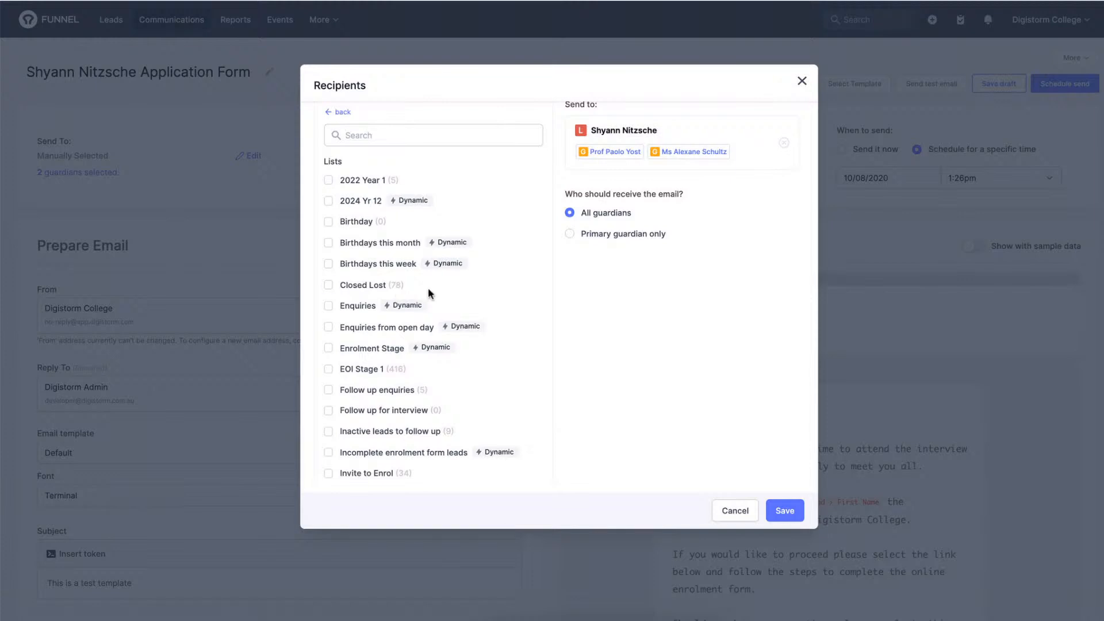
scroll(428, 290, down, 1)
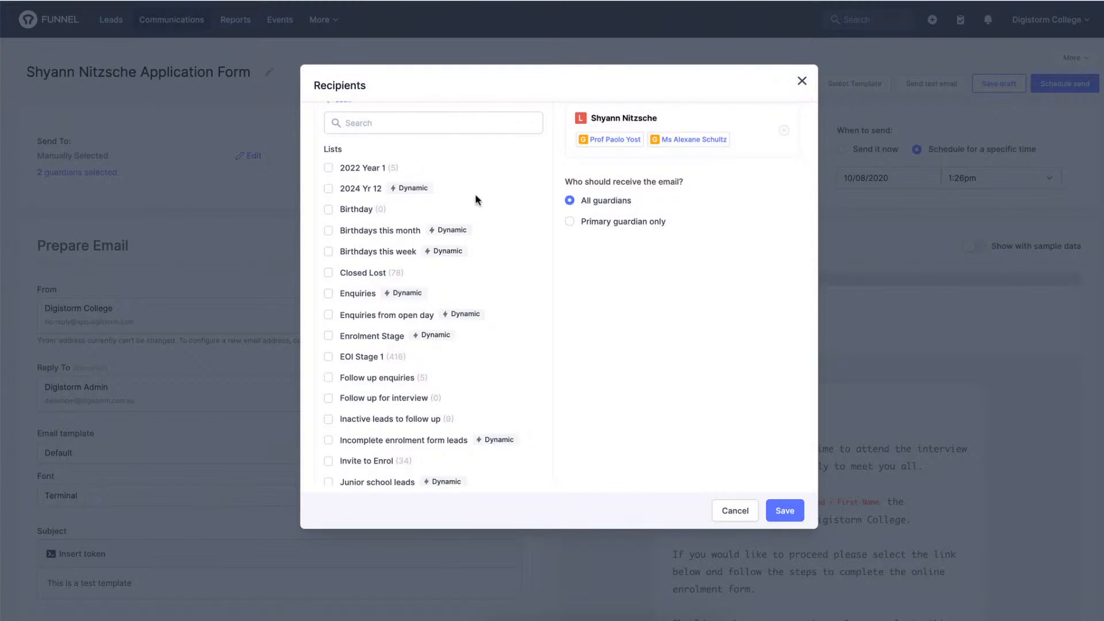
scroll(475, 195, down, 1)
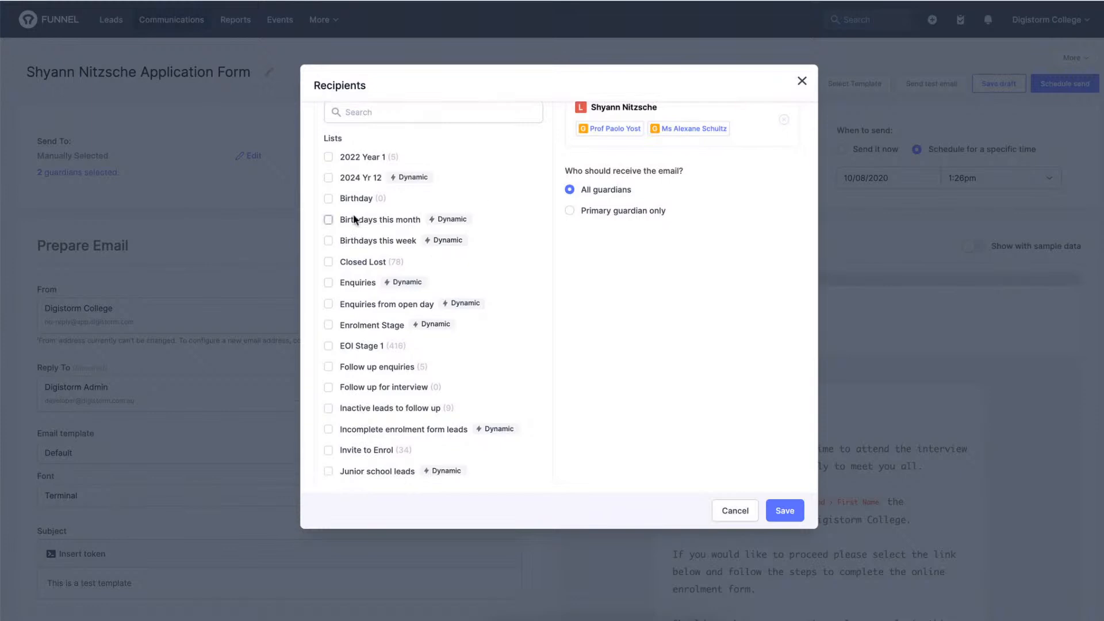
Try adding the 2022 Year 1 list to the email's recipients, and close the recipient selection without saving.
click(328, 157)
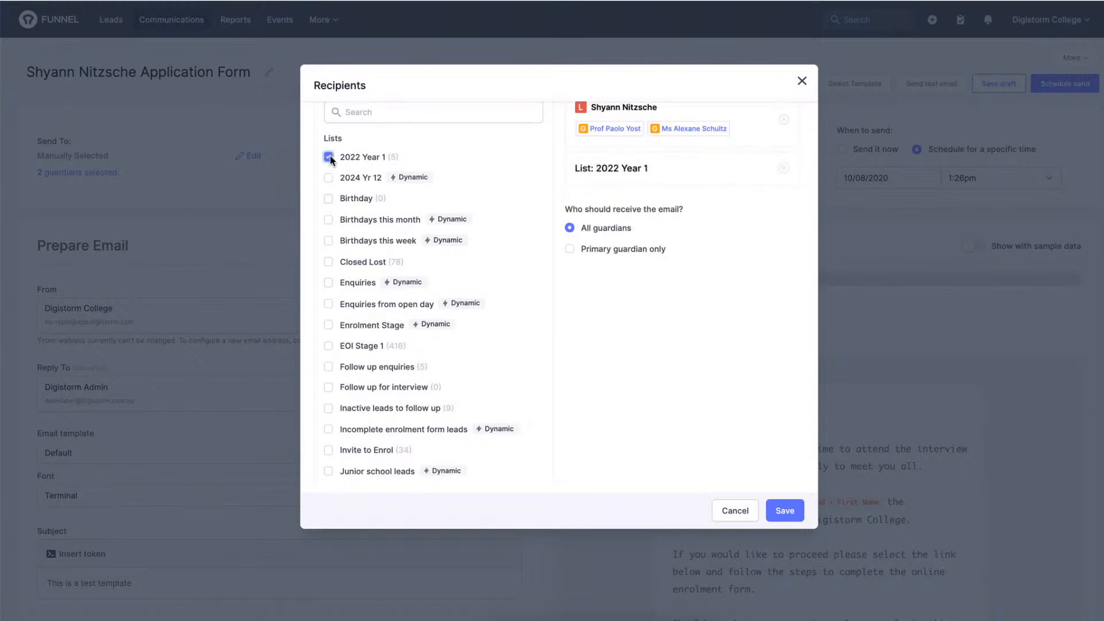
scroll(416, 168, up, 3)
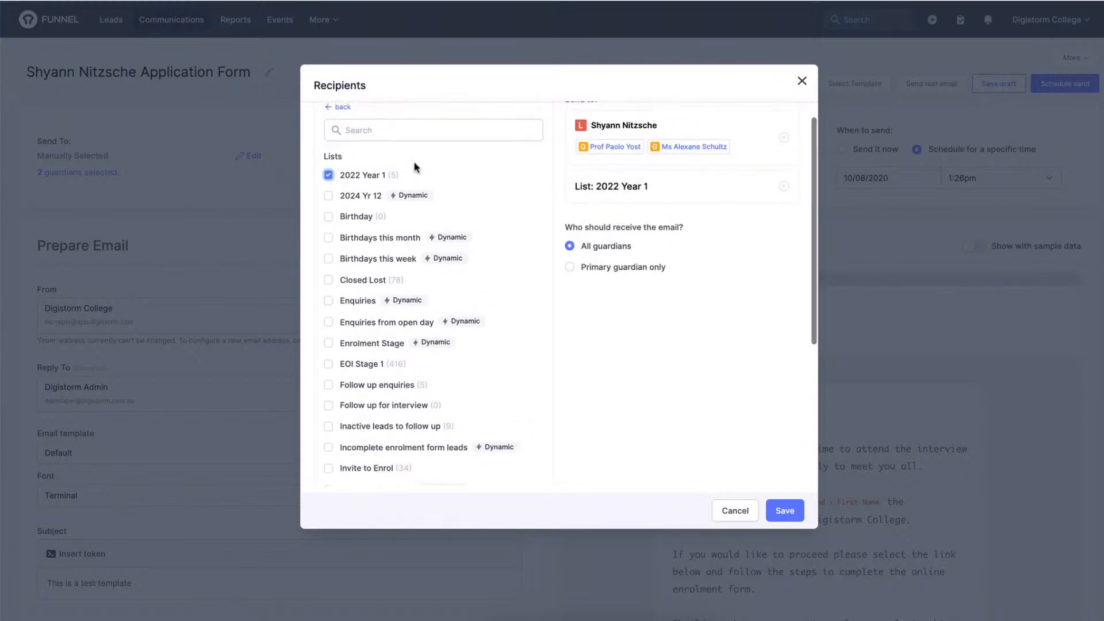
scroll(415, 168, up, 1)
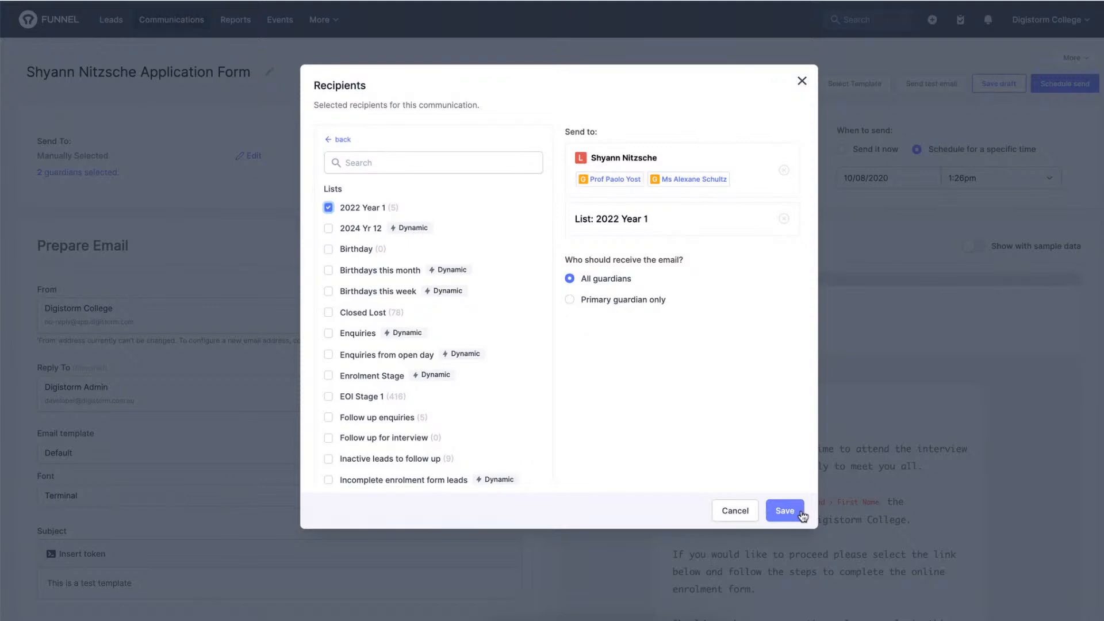
click(803, 80)
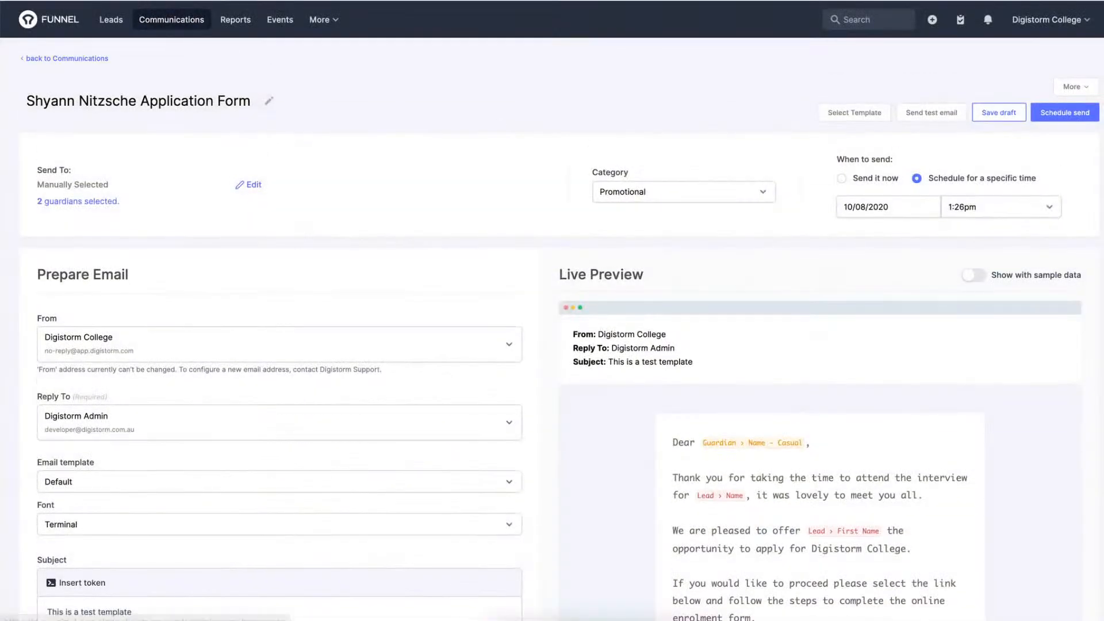
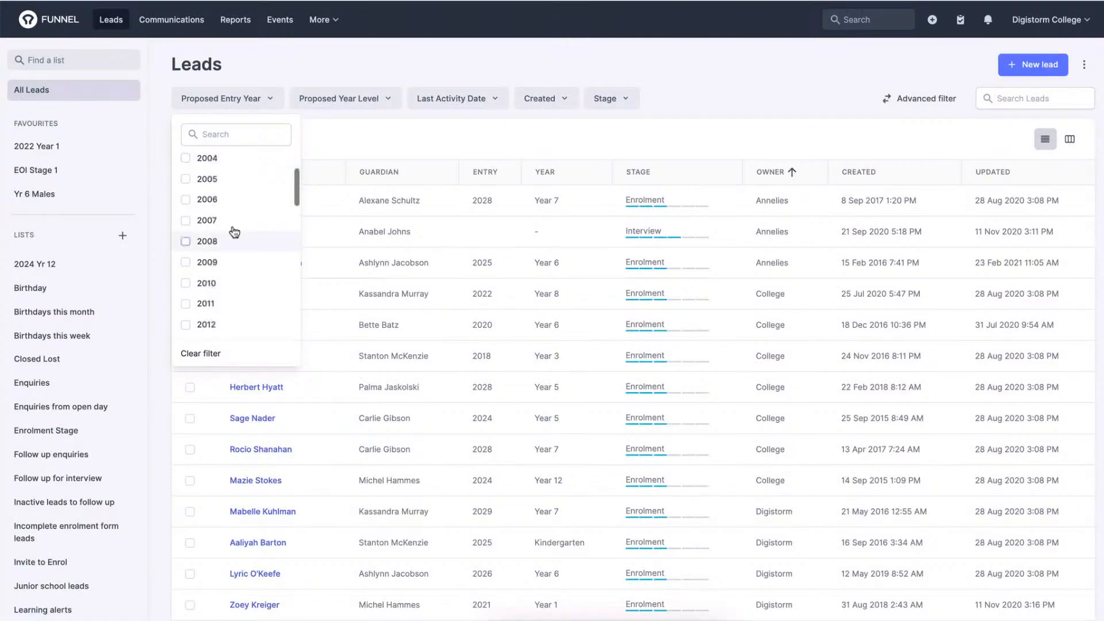
scroll(234, 231, down, 1)
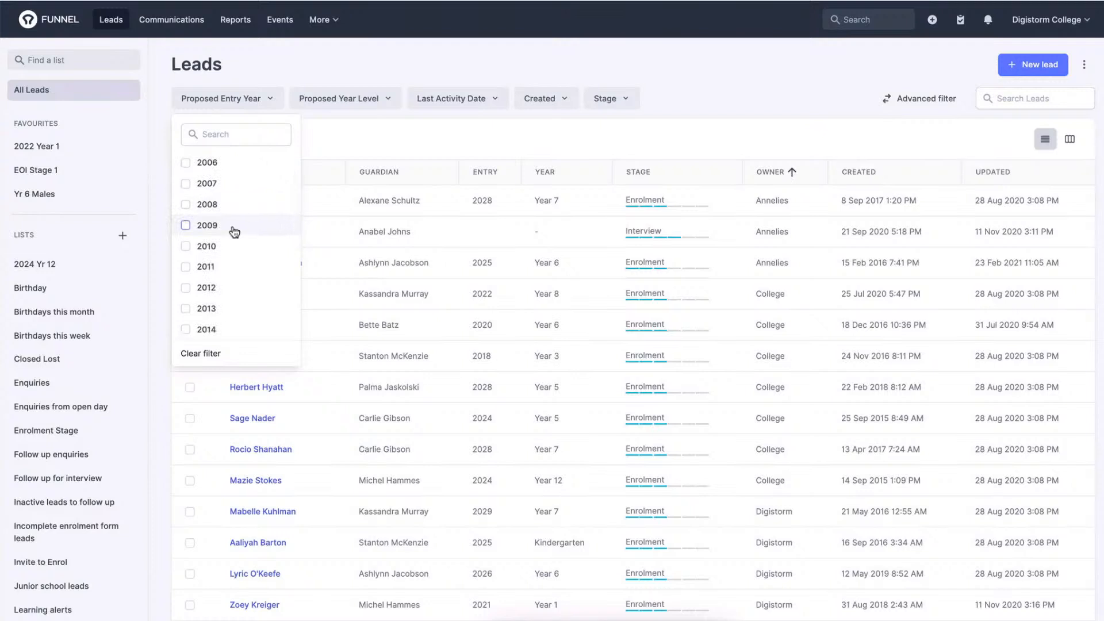
scroll(224, 273, down, 1)
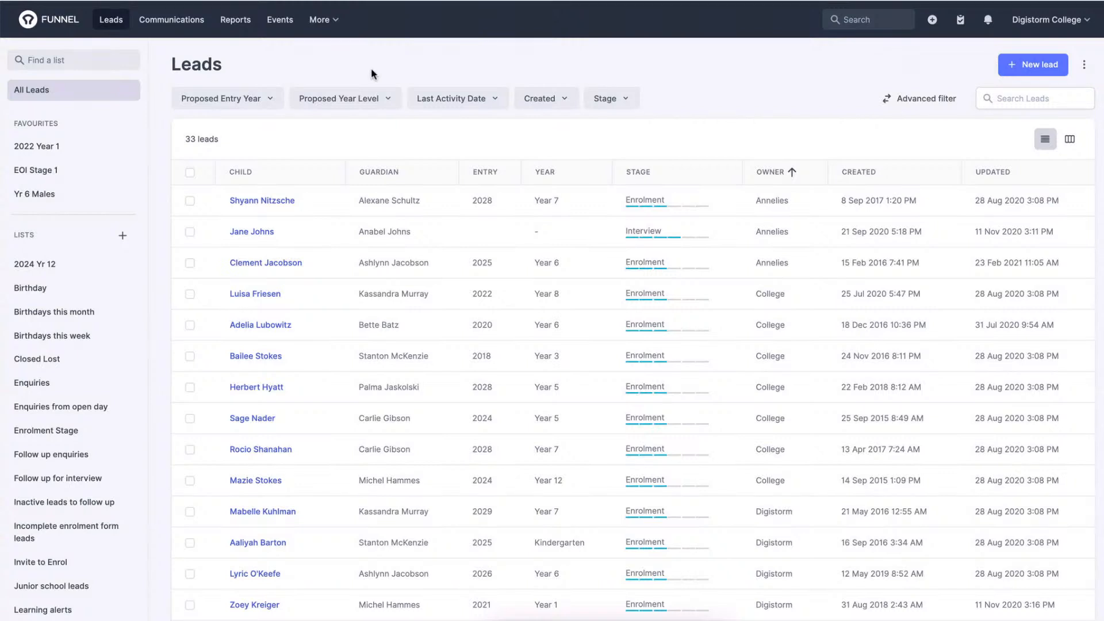
Filter the leads to those with a proposed entry year of 2022.
click(252, 101)
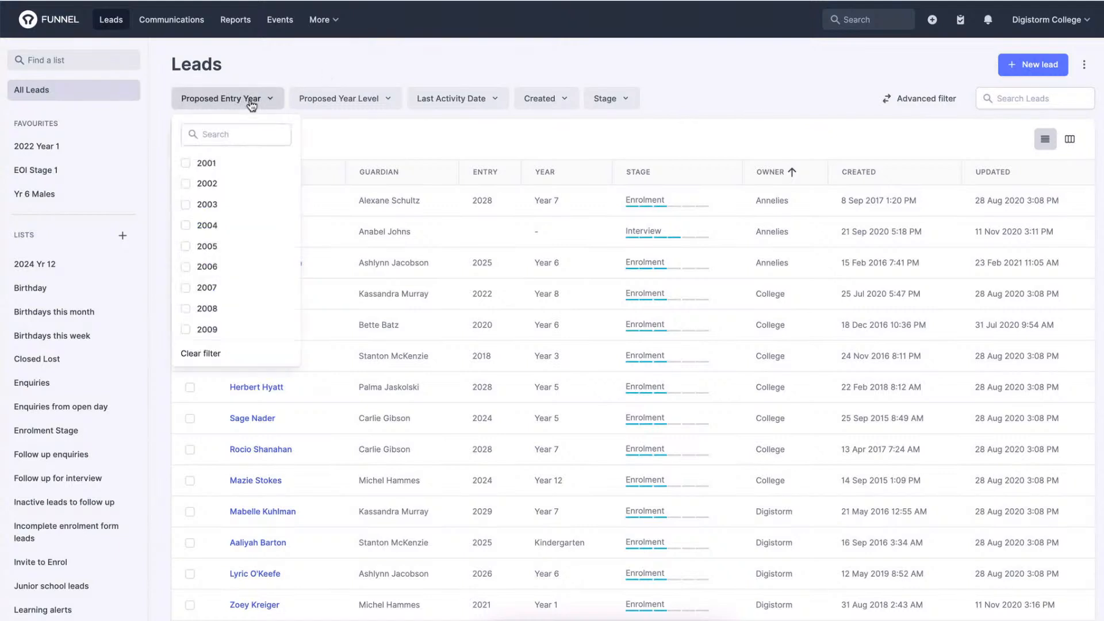
scroll(237, 203, down, 3)
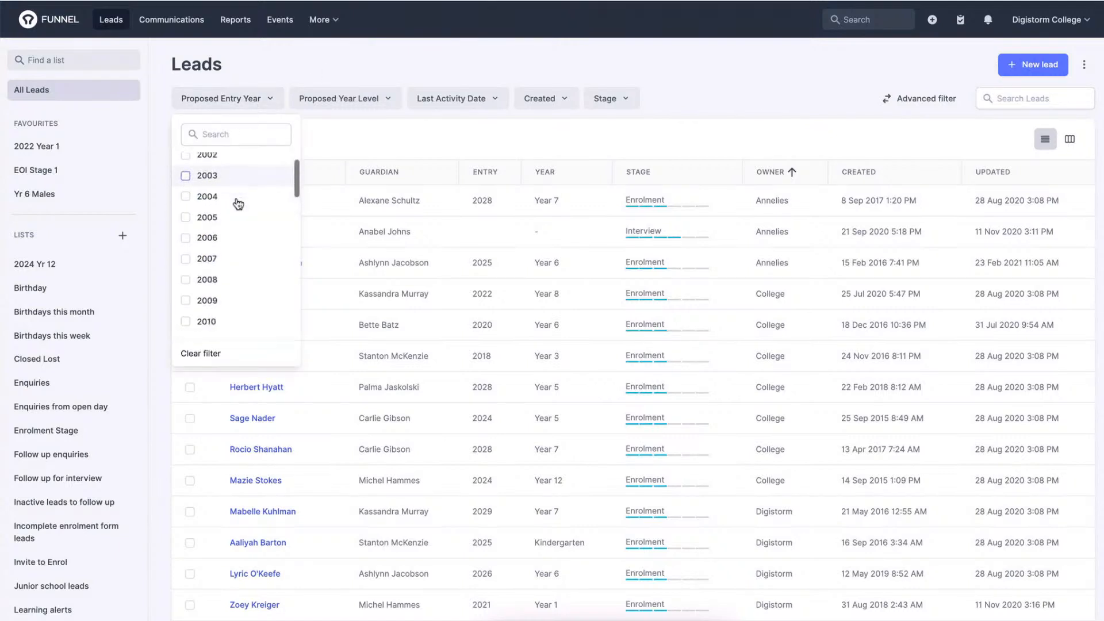
scroll(235, 230, down, 6)
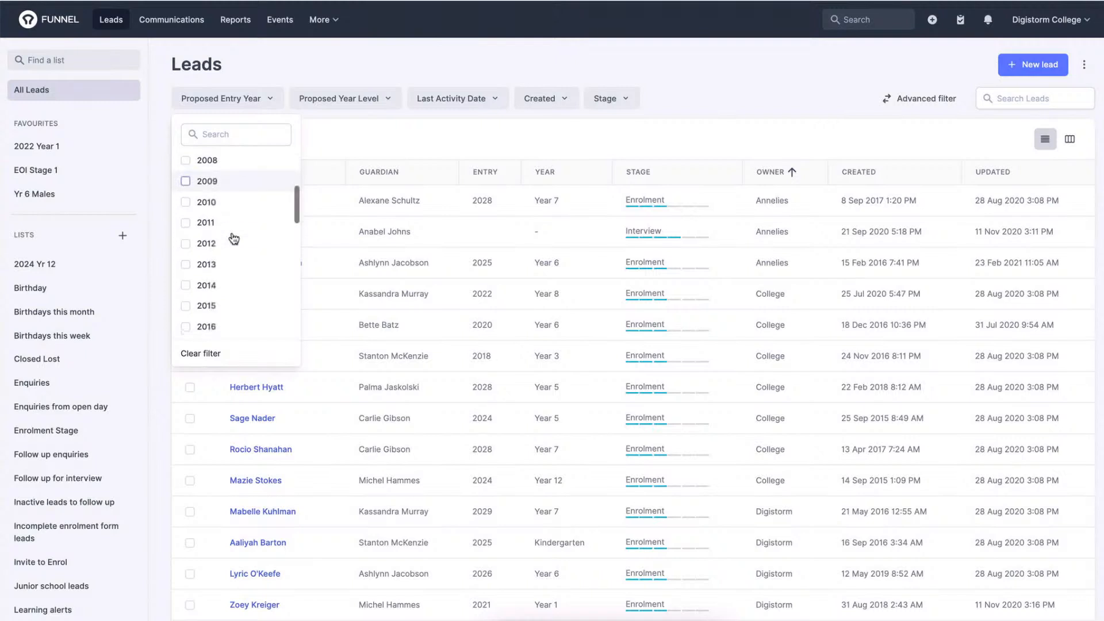
scroll(232, 239, down, 4)
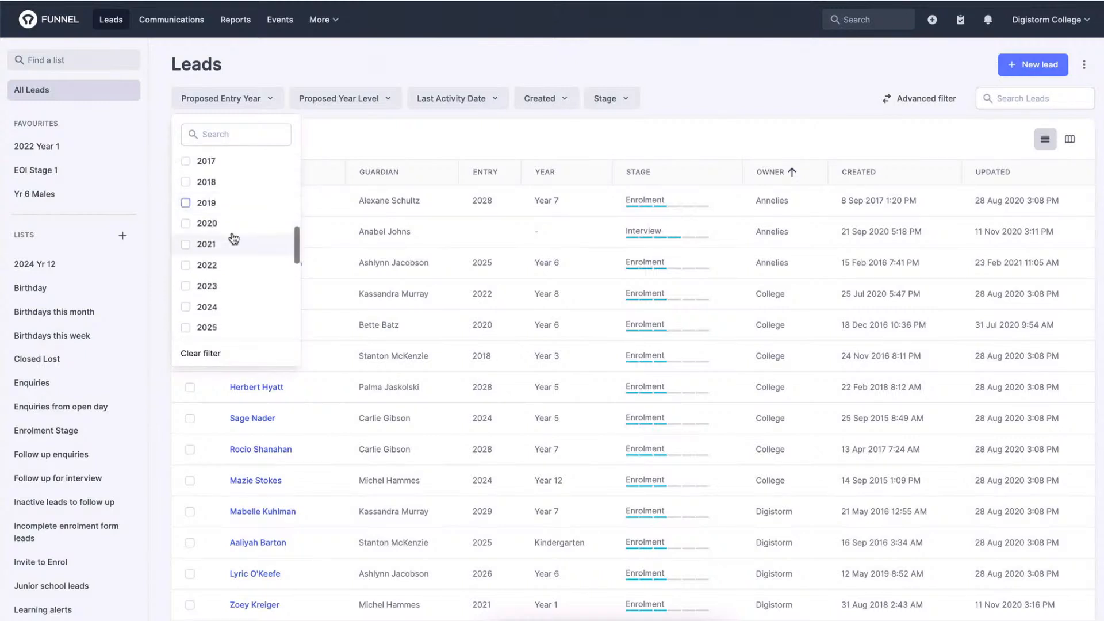
click(229, 236)
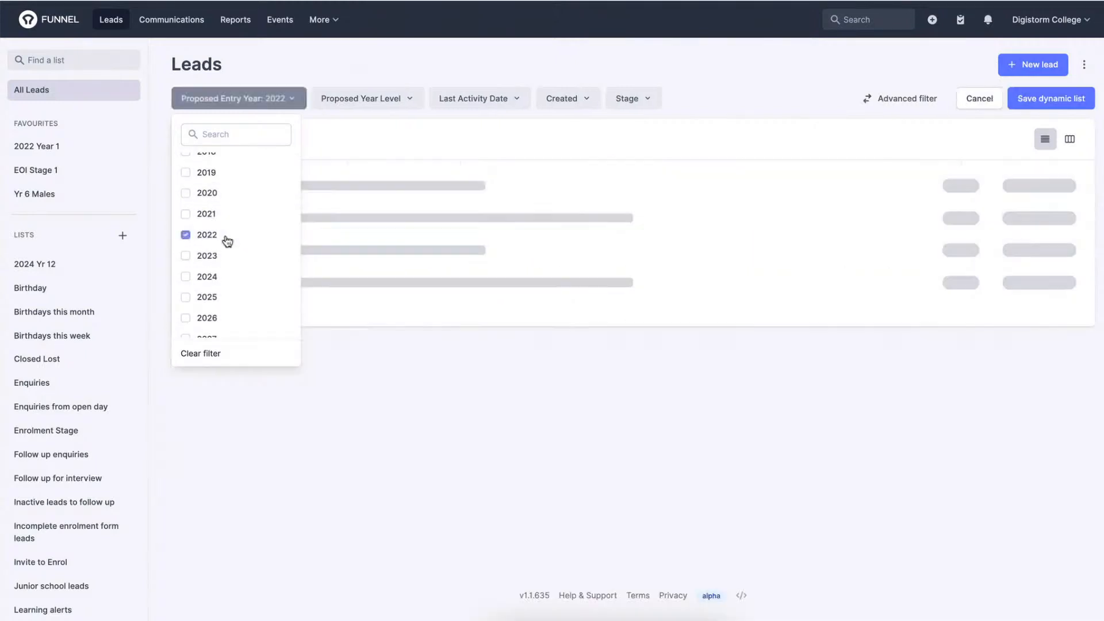
Narrow the filtered leads to proposed year level Year 4 and the Enquiry stage.
click(365, 99)
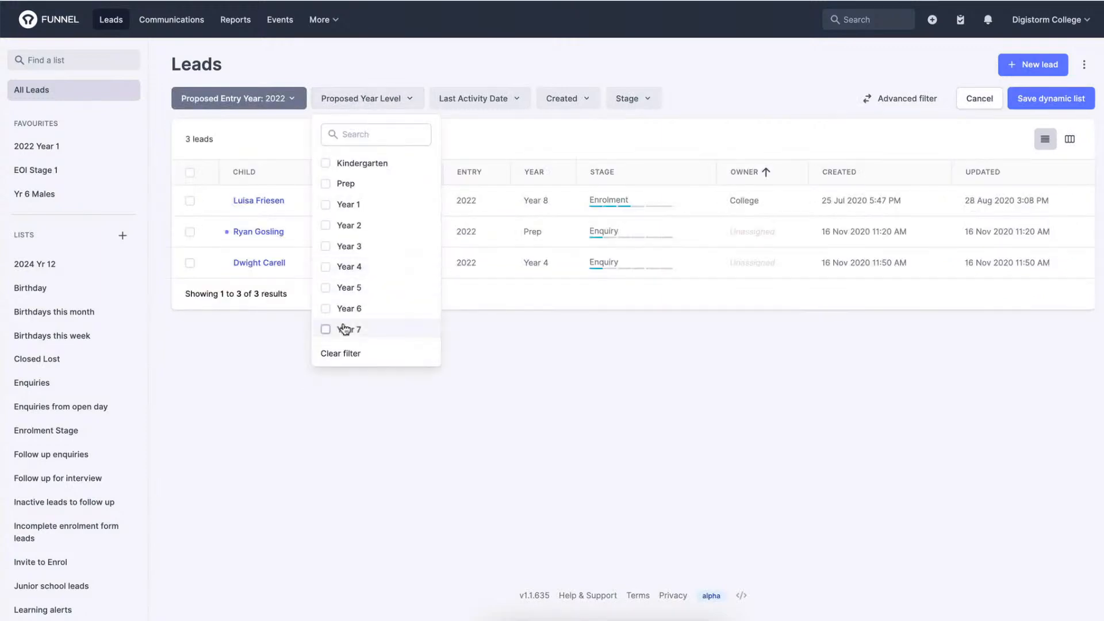
click(349, 266)
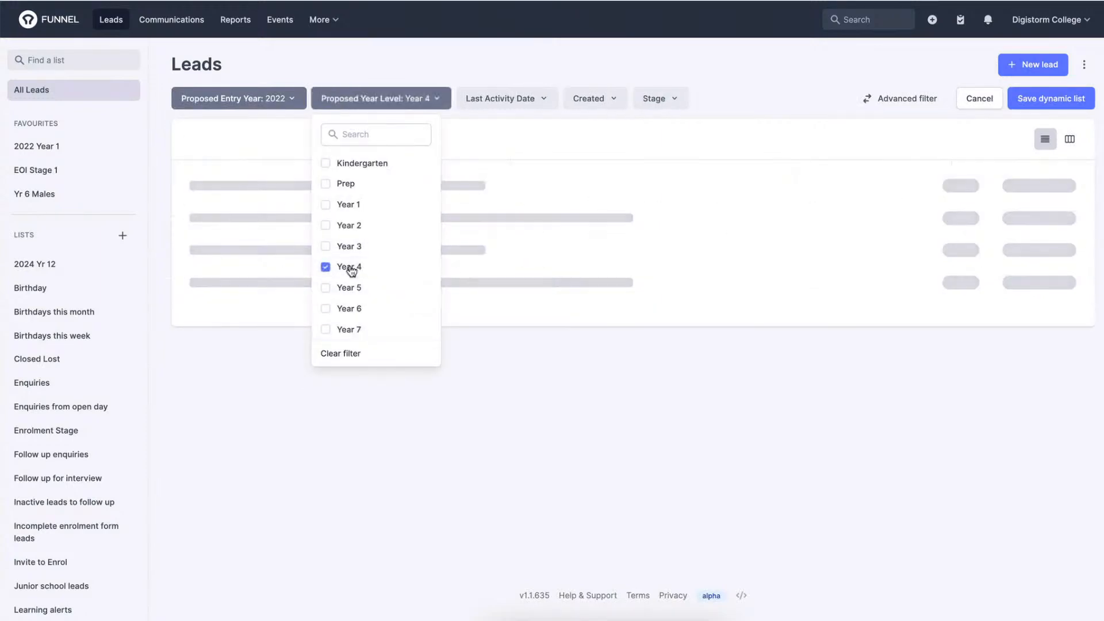
click(660, 101)
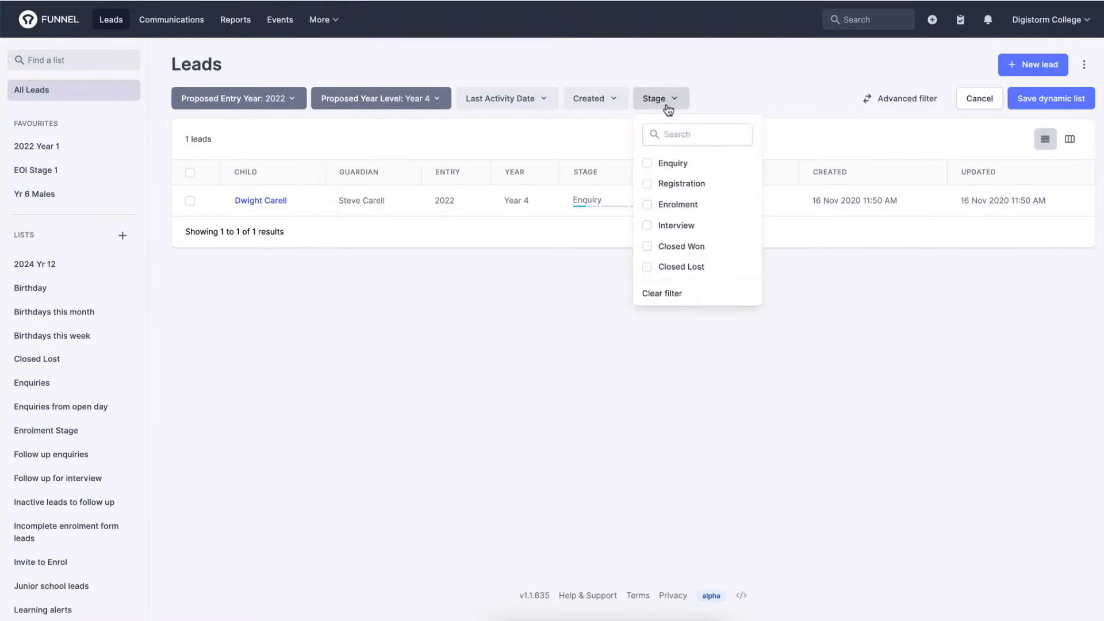
click(665, 161)
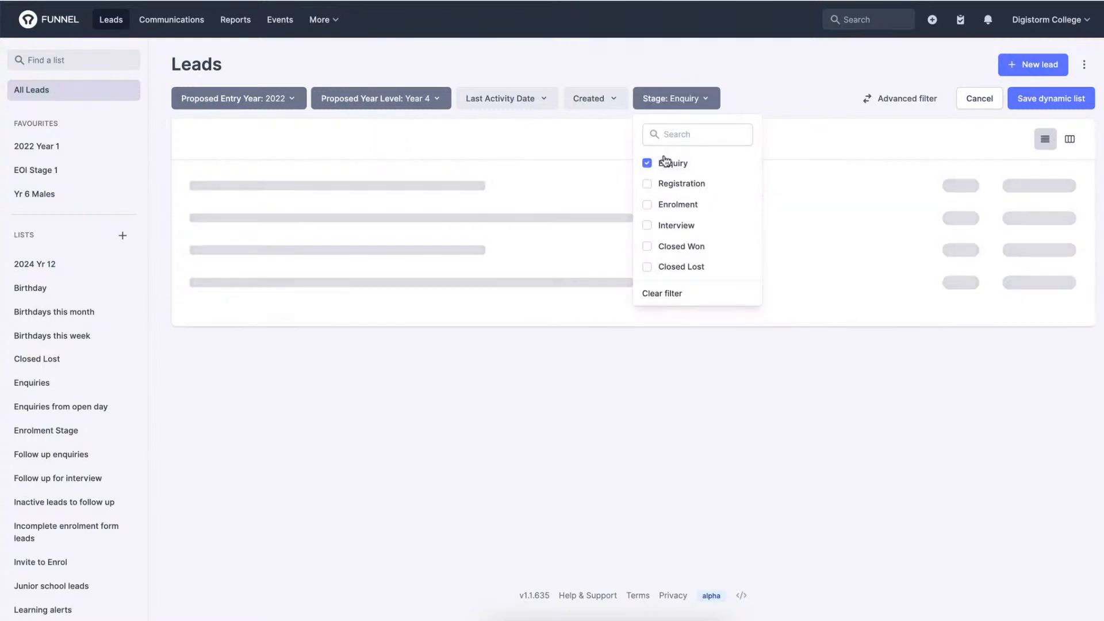
click(640, 63)
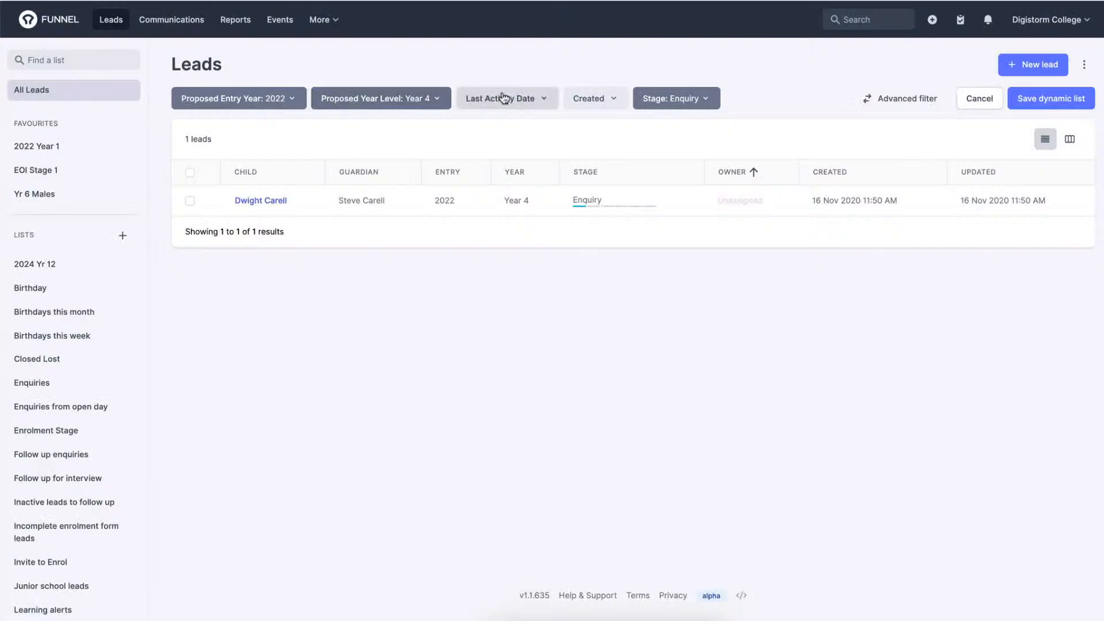
Switch the leads to advanced filtering, add a fourth condition, and browse the filter types available for it.
click(919, 107)
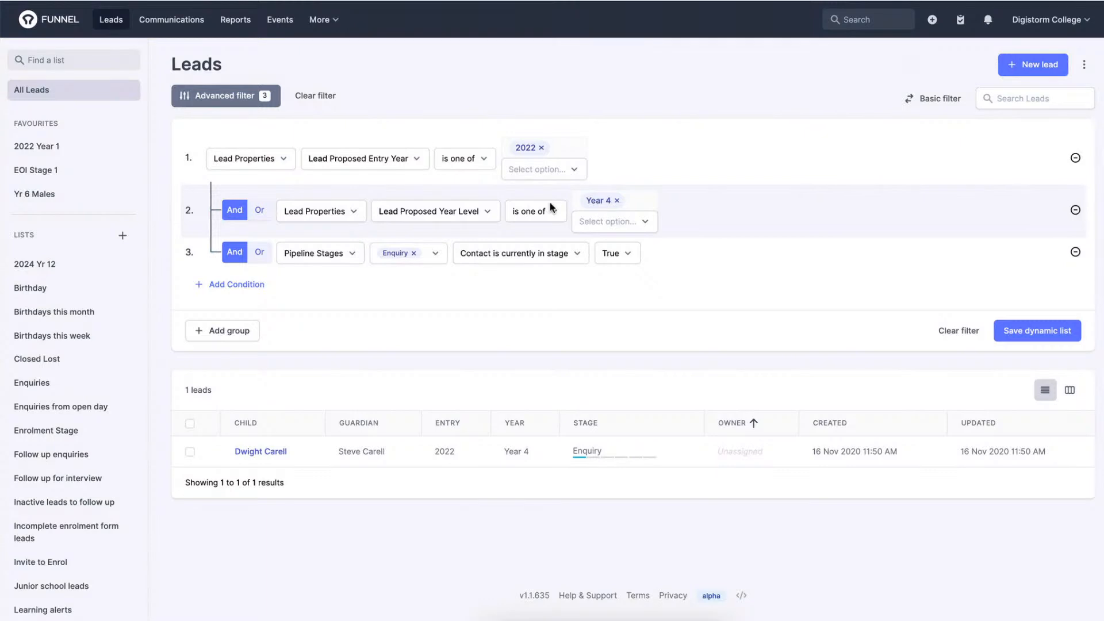
click(239, 292)
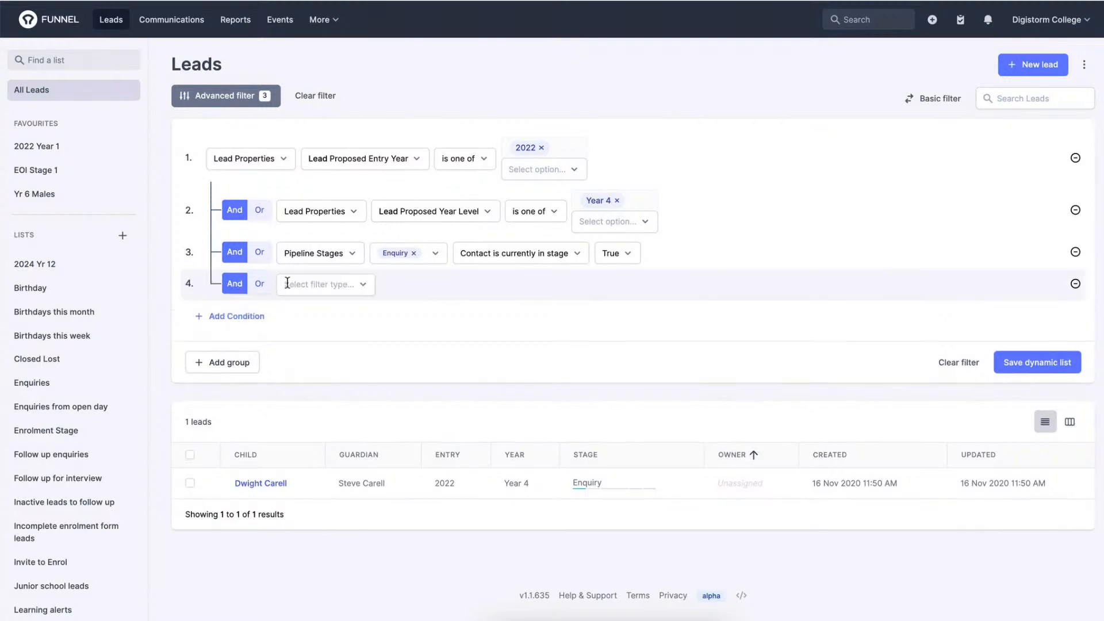
click(302, 284)
scroll(356, 390, down, 1)
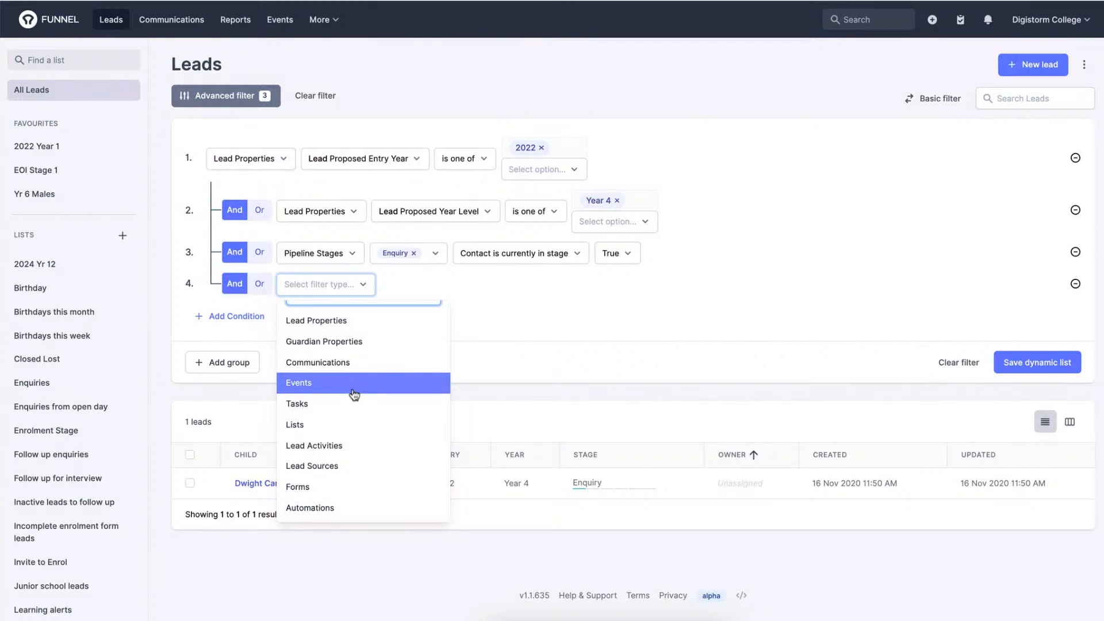
Check the year level options offered in the second condition, and clear the entire advanced filter.
click(640, 223)
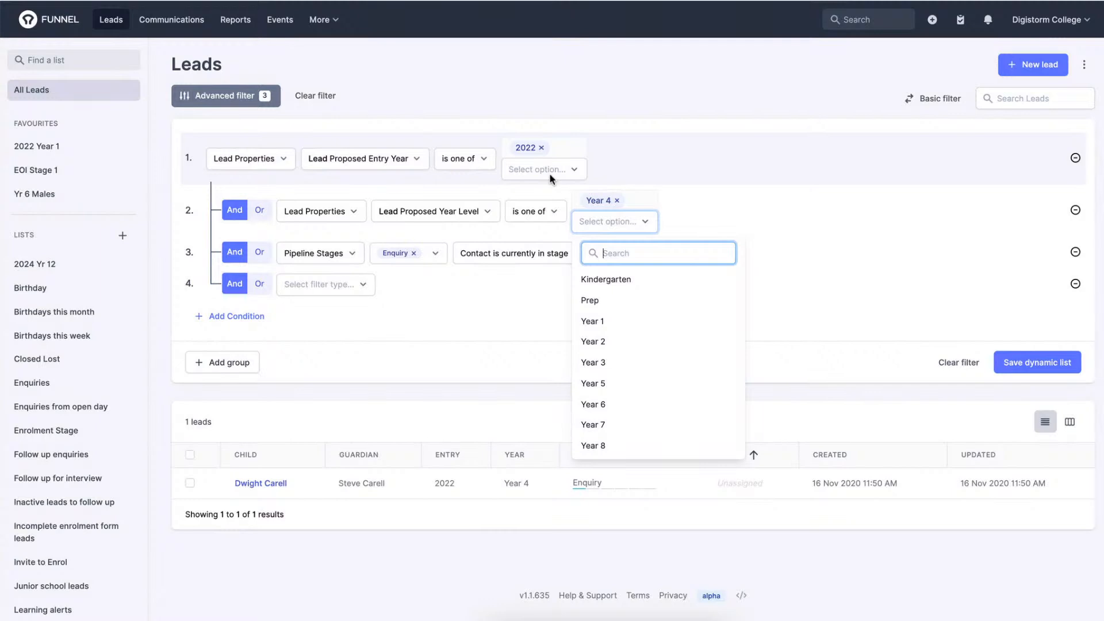
click(338, 107)
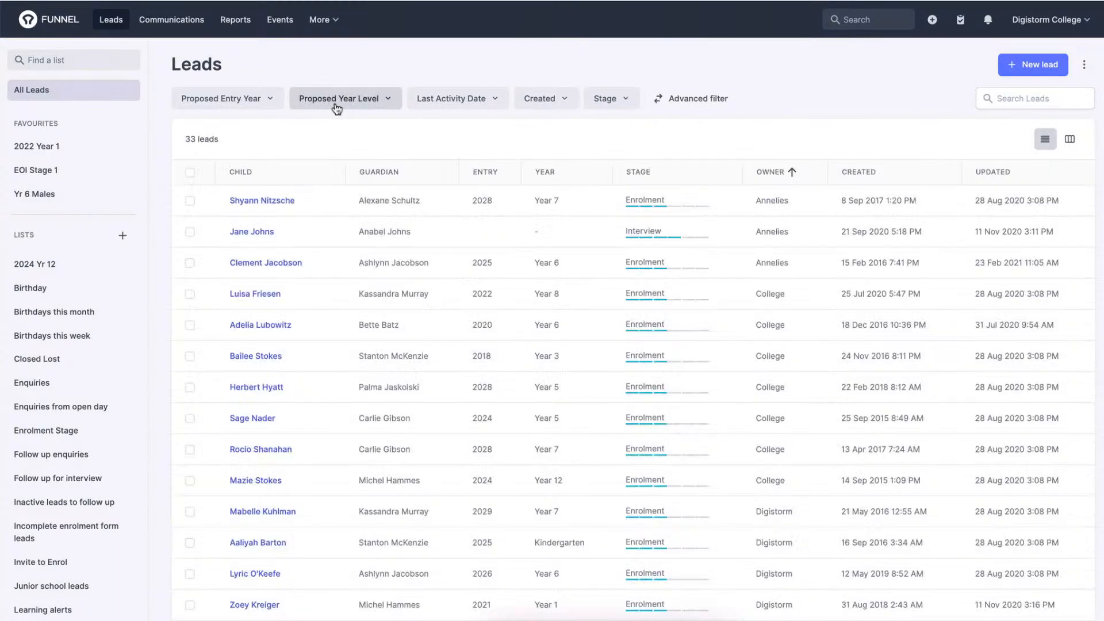